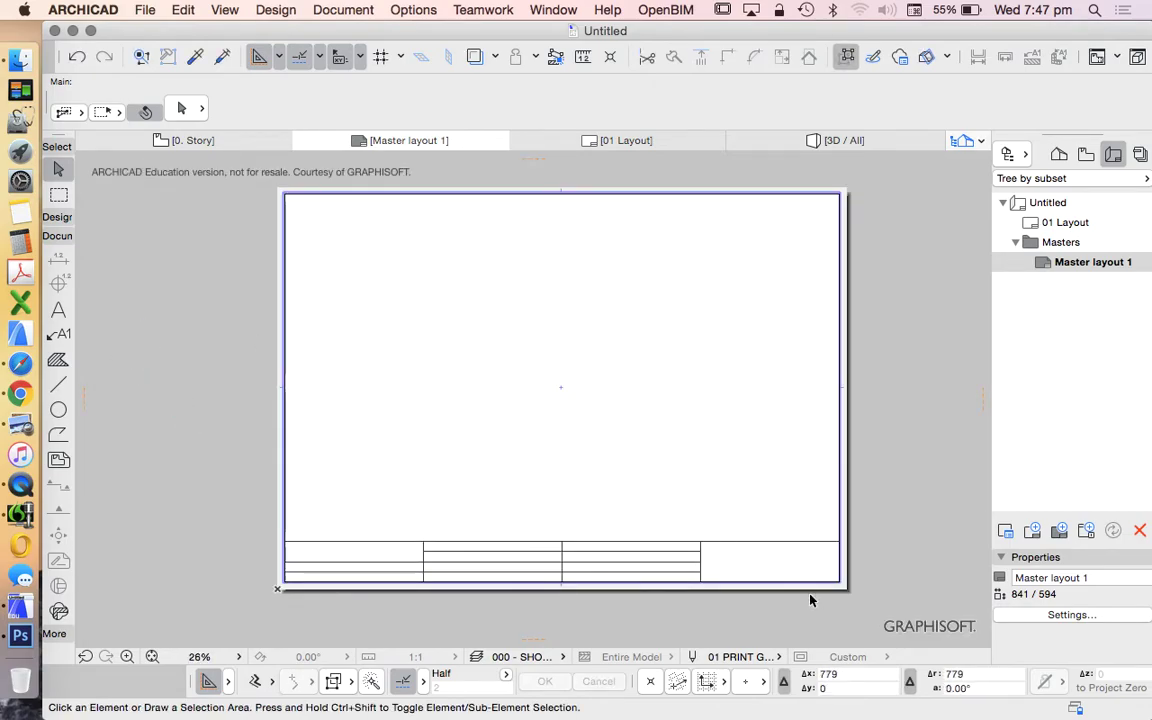
scroll(805, 595, up, 3)
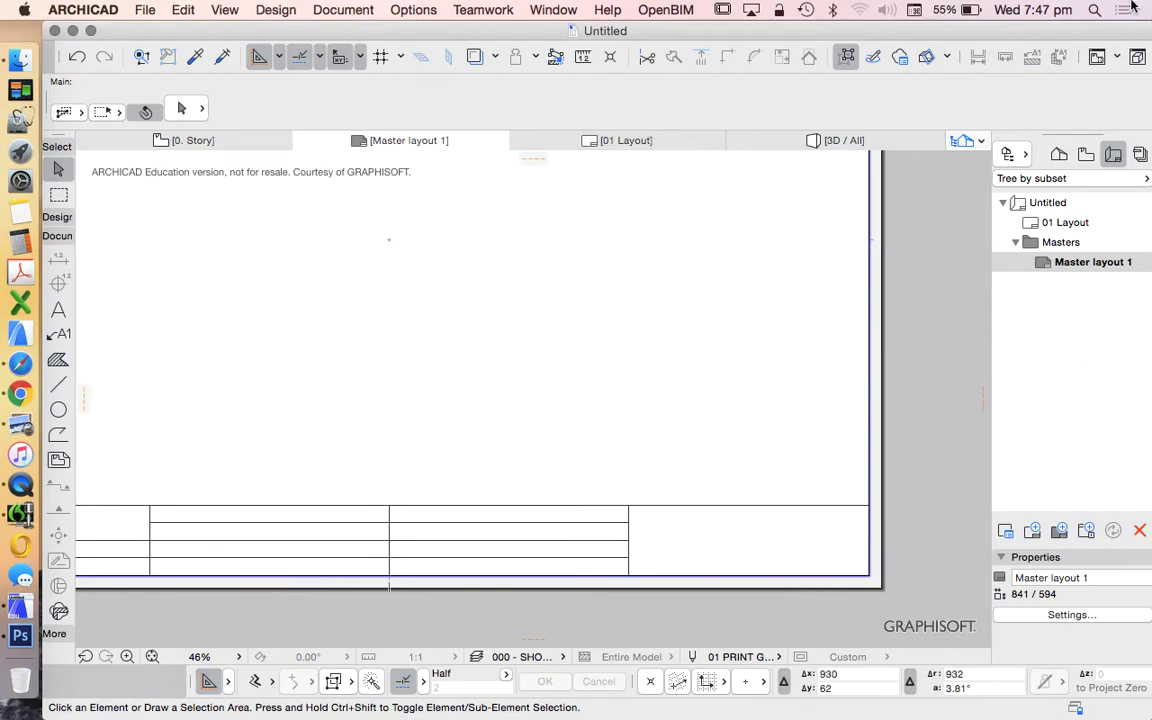
- Switch the Navigator to the Project Map and select the Worksheets group of views
click(1058, 154)
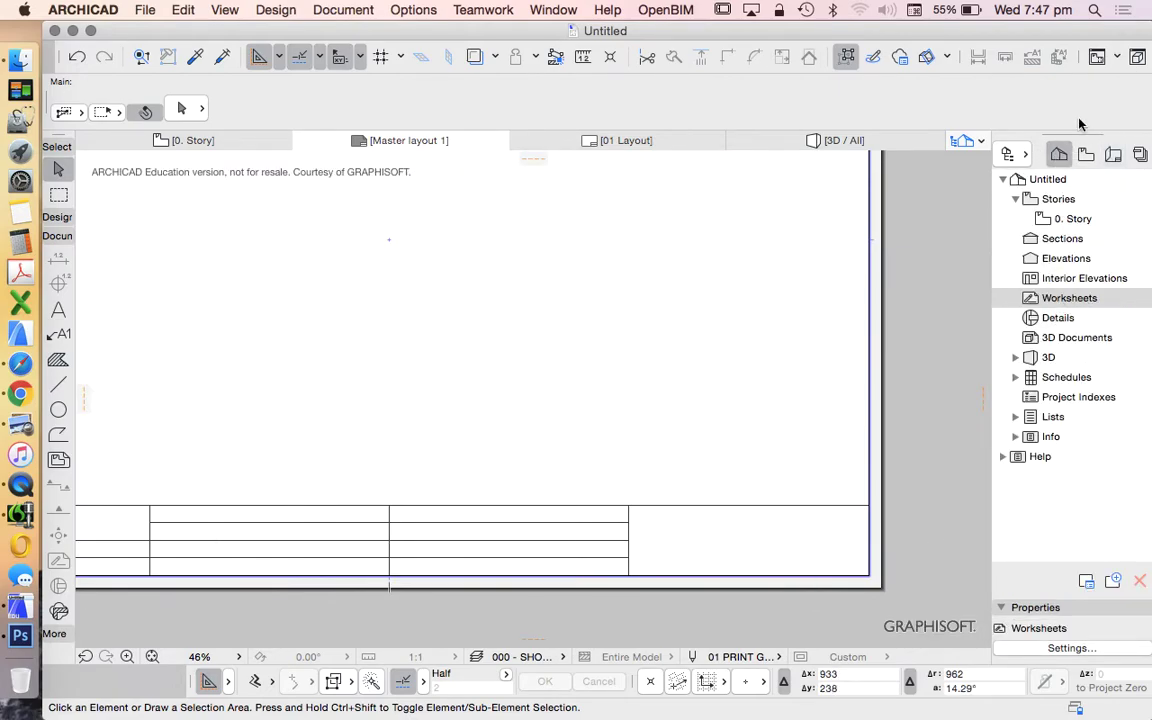
click(1073, 298)
scroll(805, 504, down, 4)
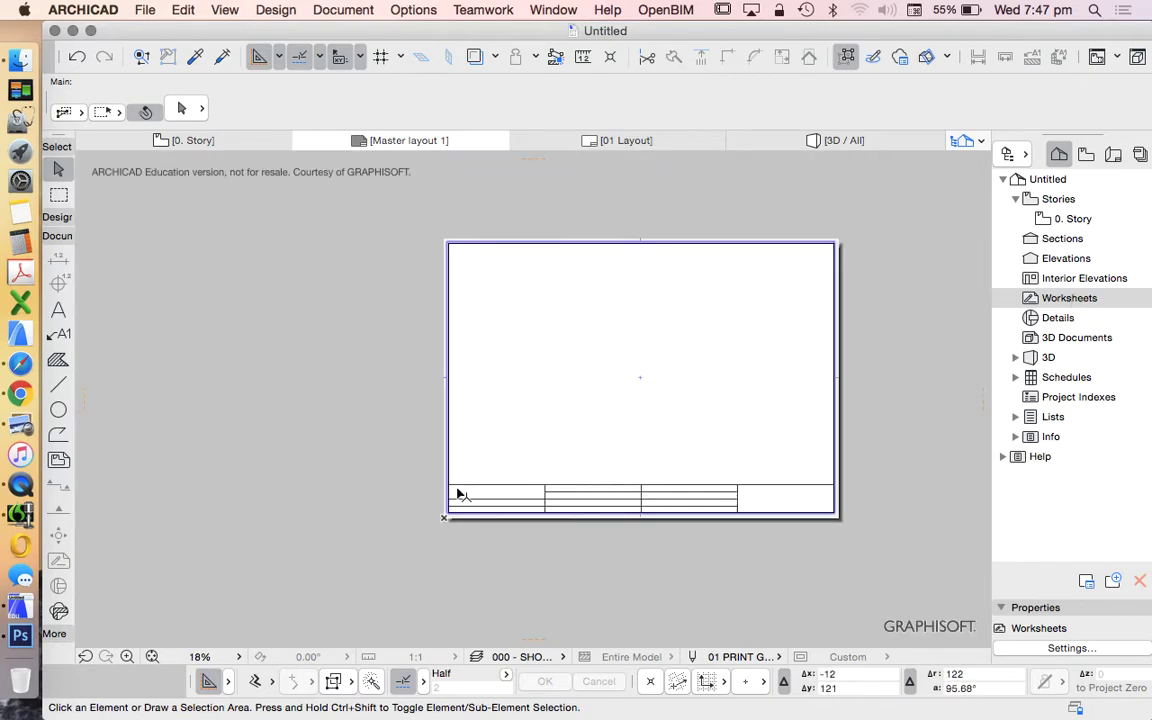
scroll(797, 483, up, 2)
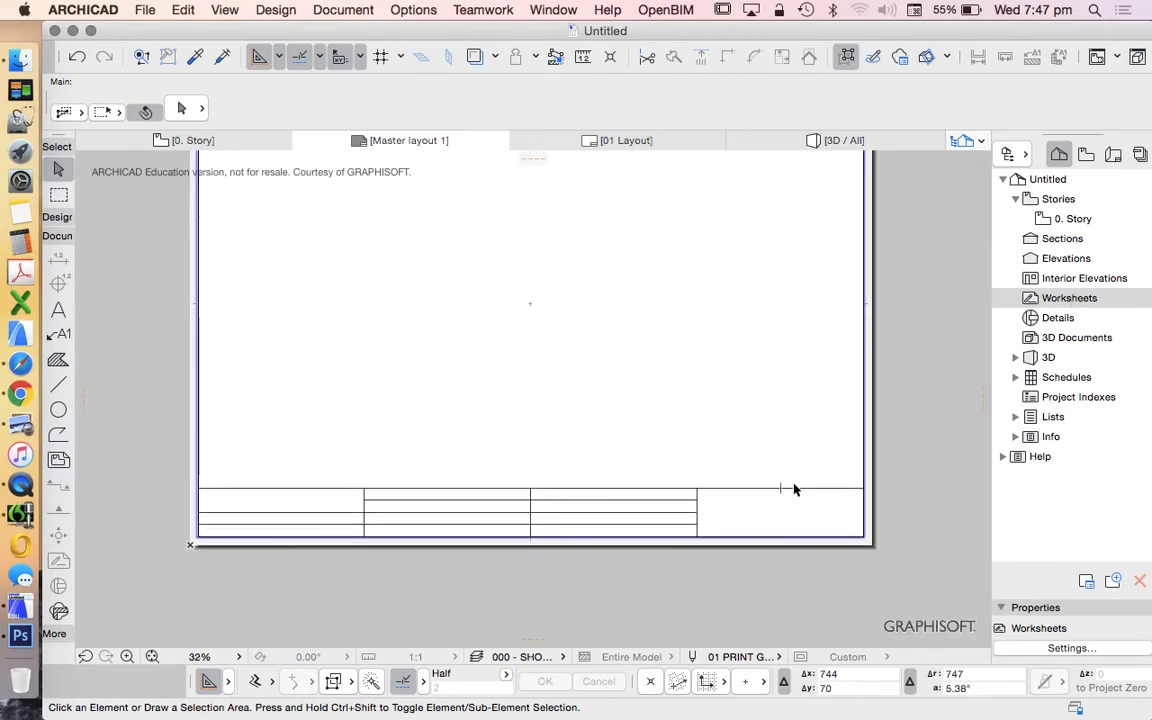
scroll(811, 533, down, 1)
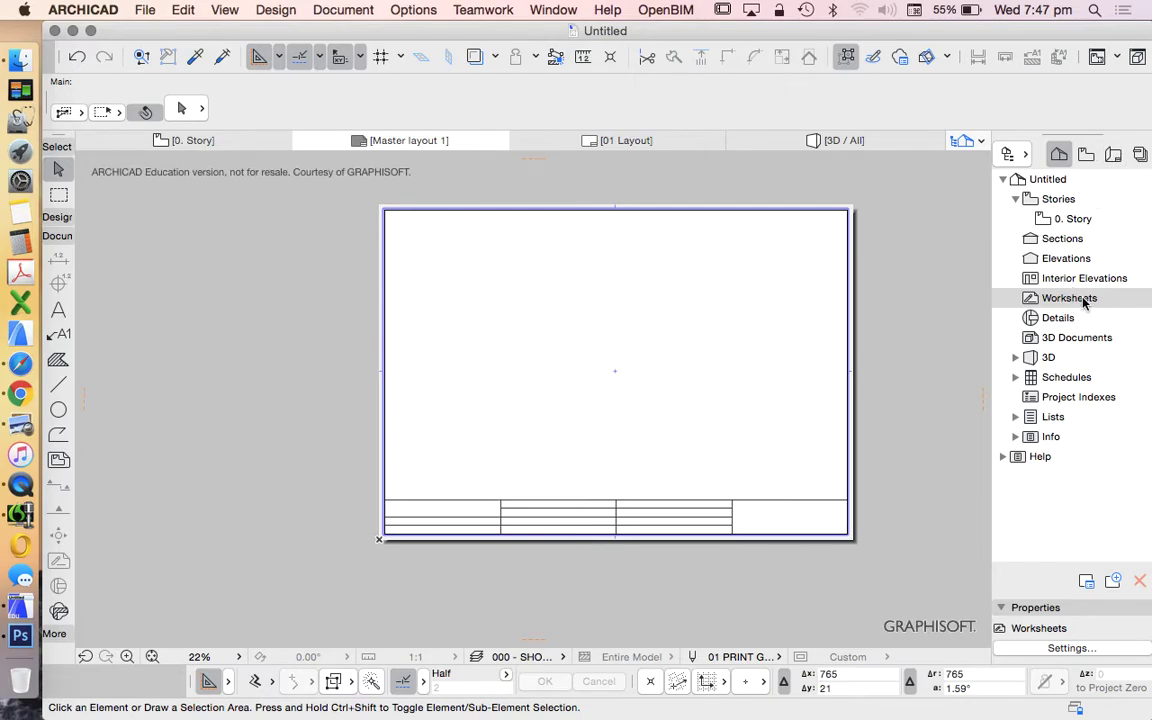
right_click(1085, 303)
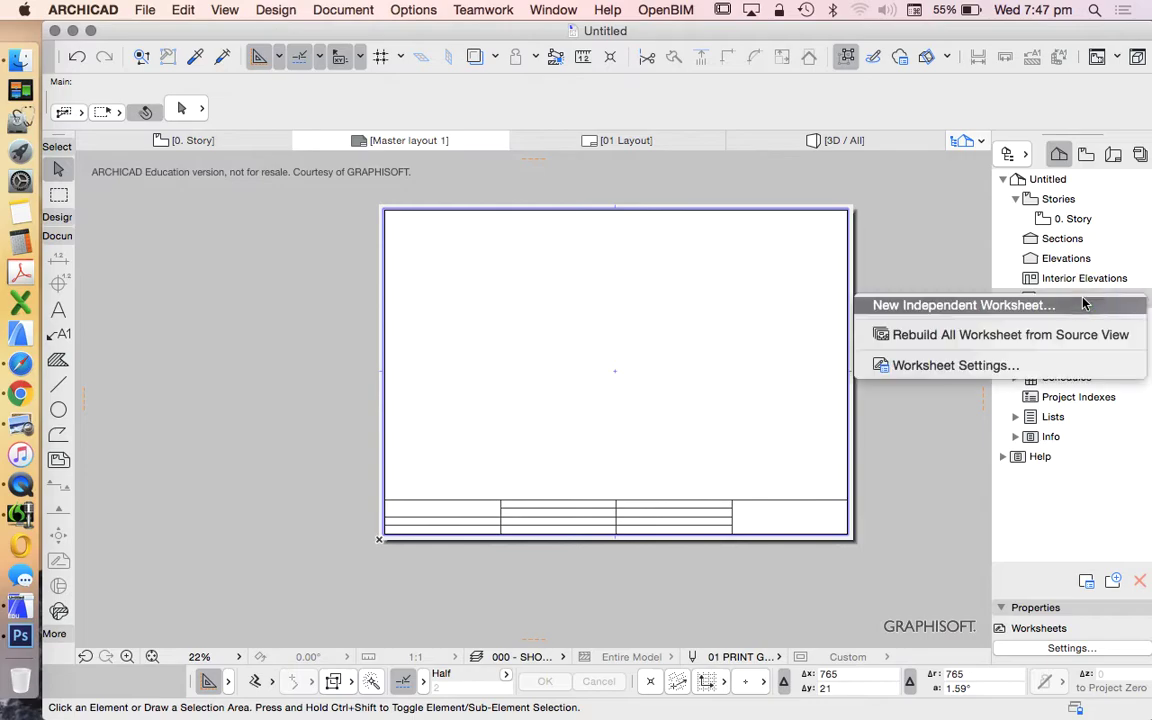
- Create a new independent worksheet named FACEBOOK with its W-01 reference ID cleared
click(979, 306)
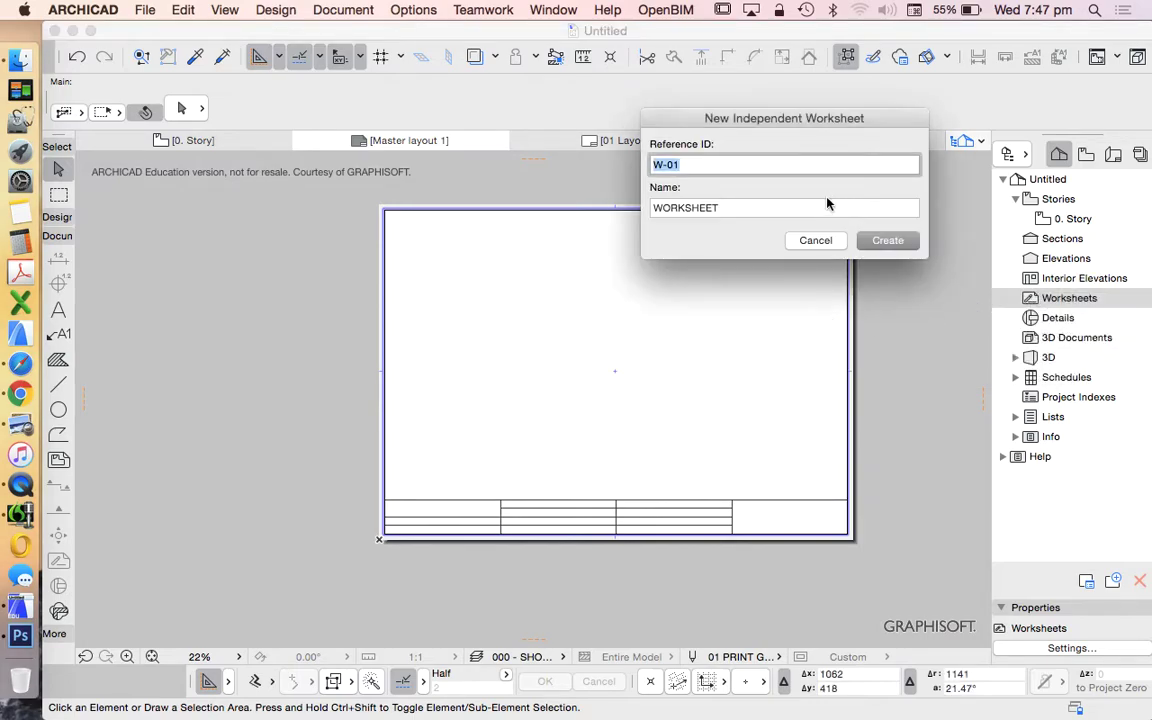
key(BackSpace)
click(731, 209)
drag(731, 209, 572, 209)
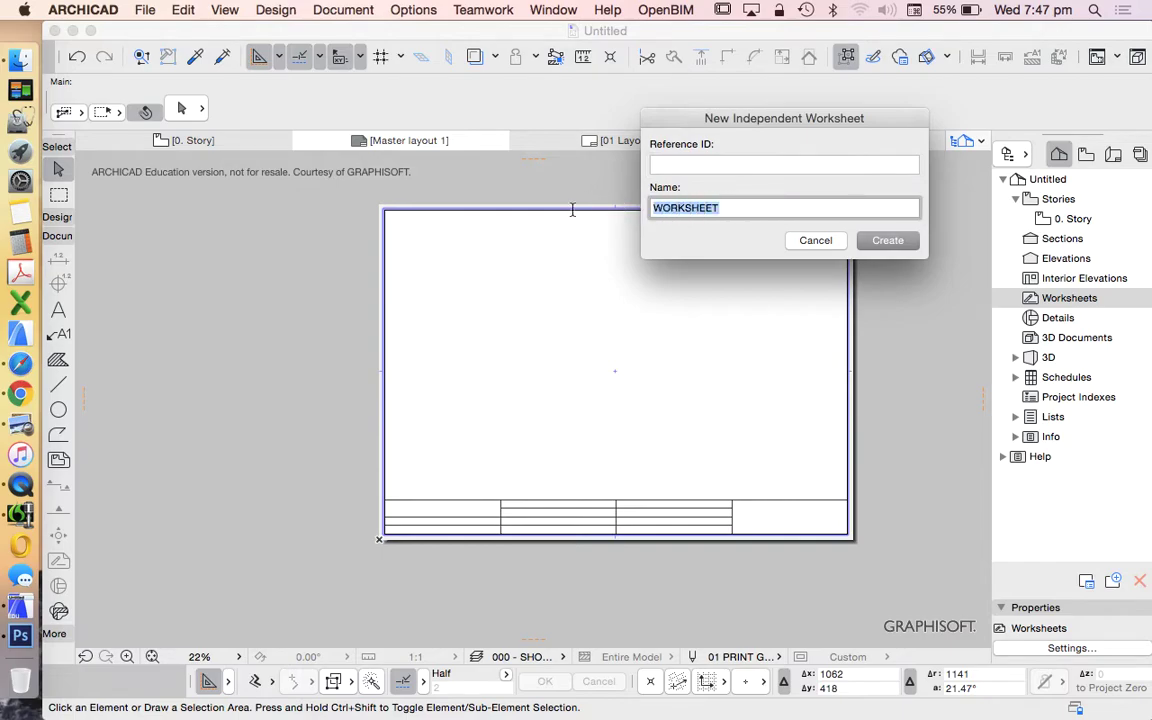
text(FACEBOOK)
key(Return)
- Drag the FACEBOOK LOGO image file from Finder onto the worksheet
click(21, 62)
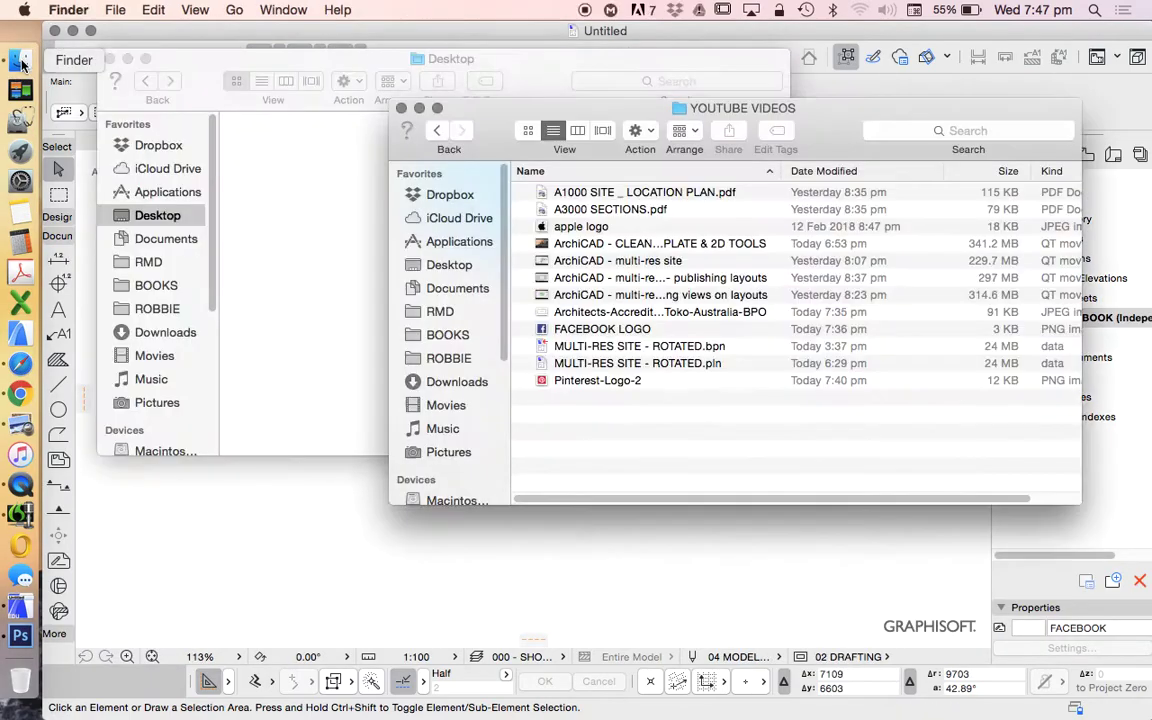
click(624, 331)
drag(602, 335, 537, 558)
- Set the FACEBOOK worksheet scale to 1:1 and fit the logo in the window
scroll(615, 332, down, 5)
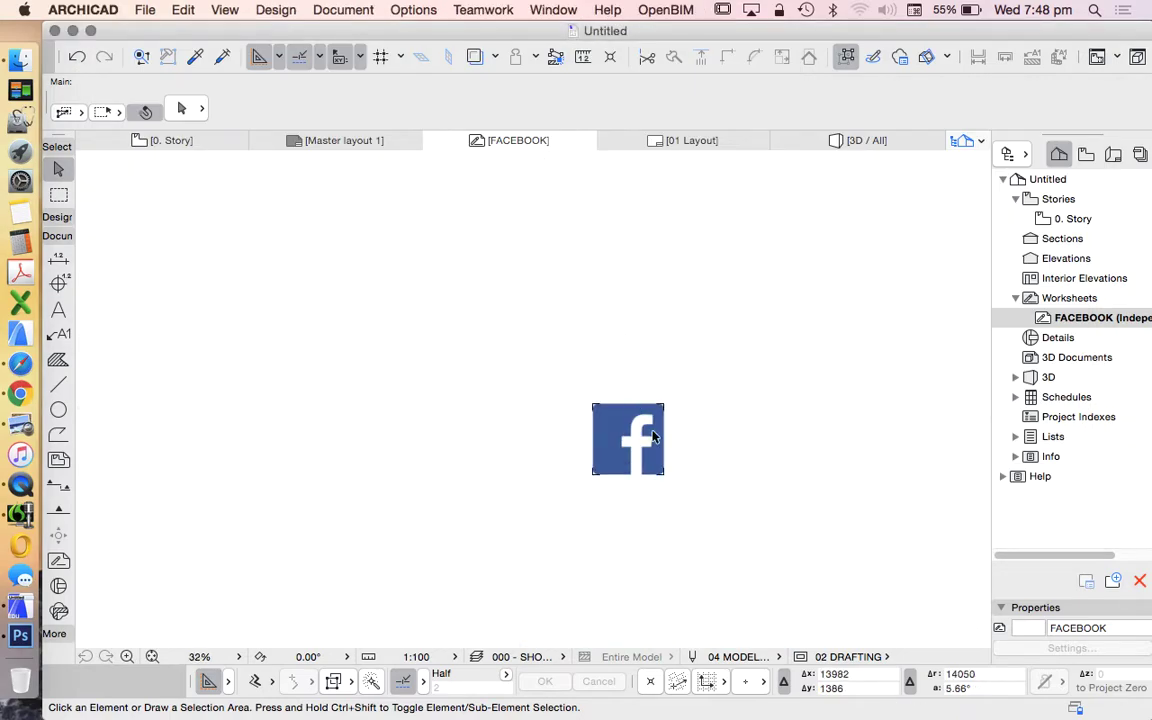
scroll(676, 483, up, 5)
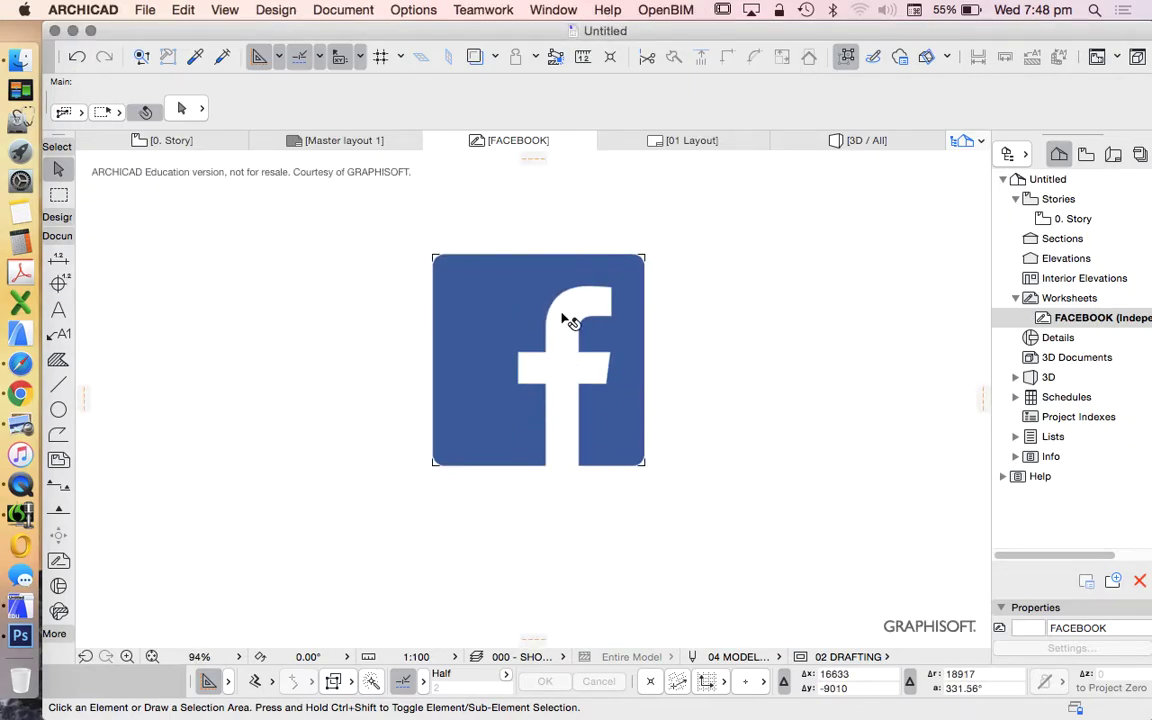
scroll(566, 321, up, 3)
scroll(564, 248, down, 3)
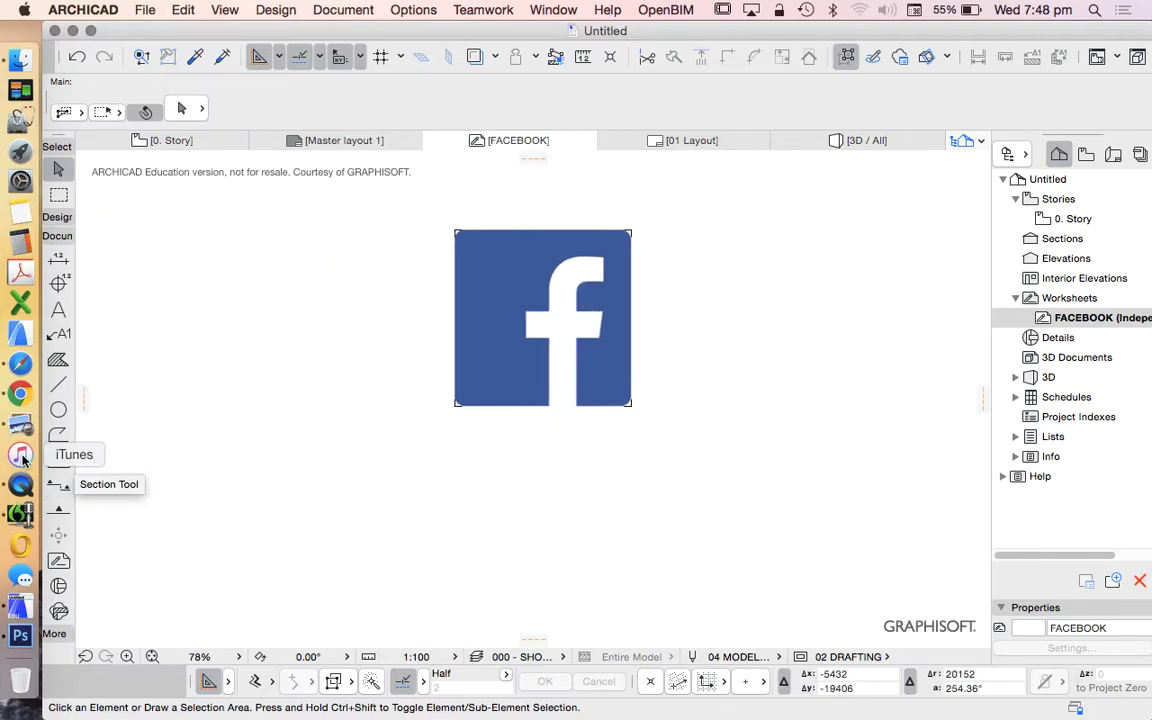
click(425, 657)
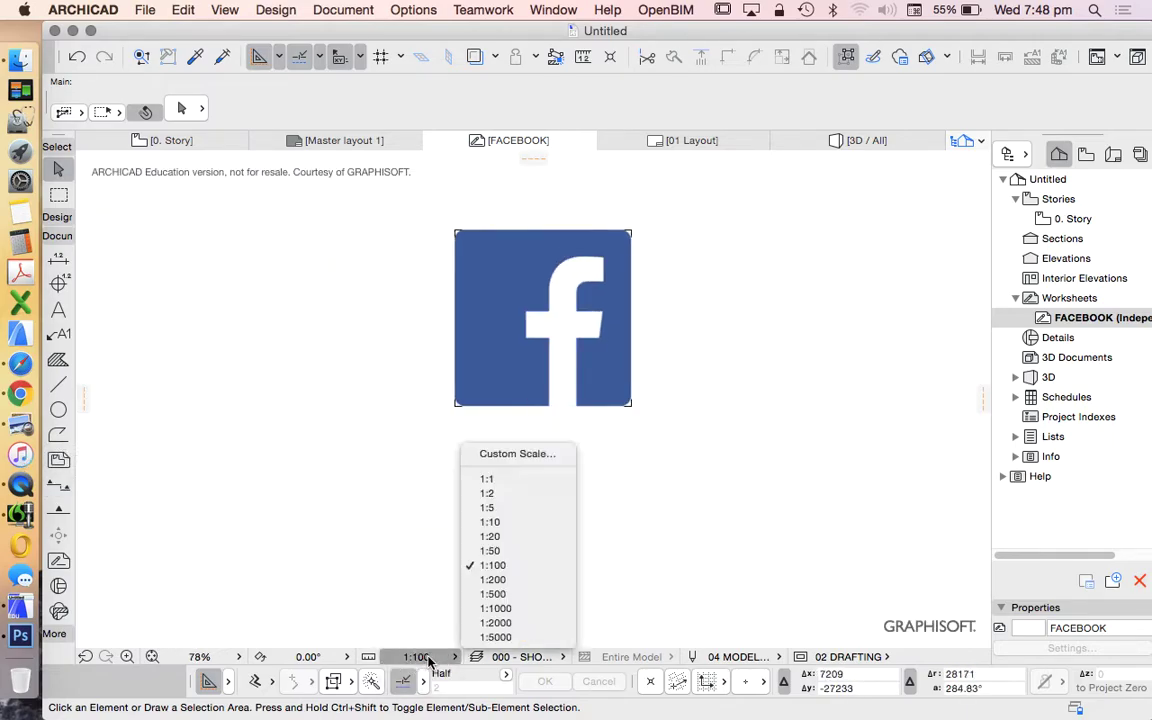
click(530, 479)
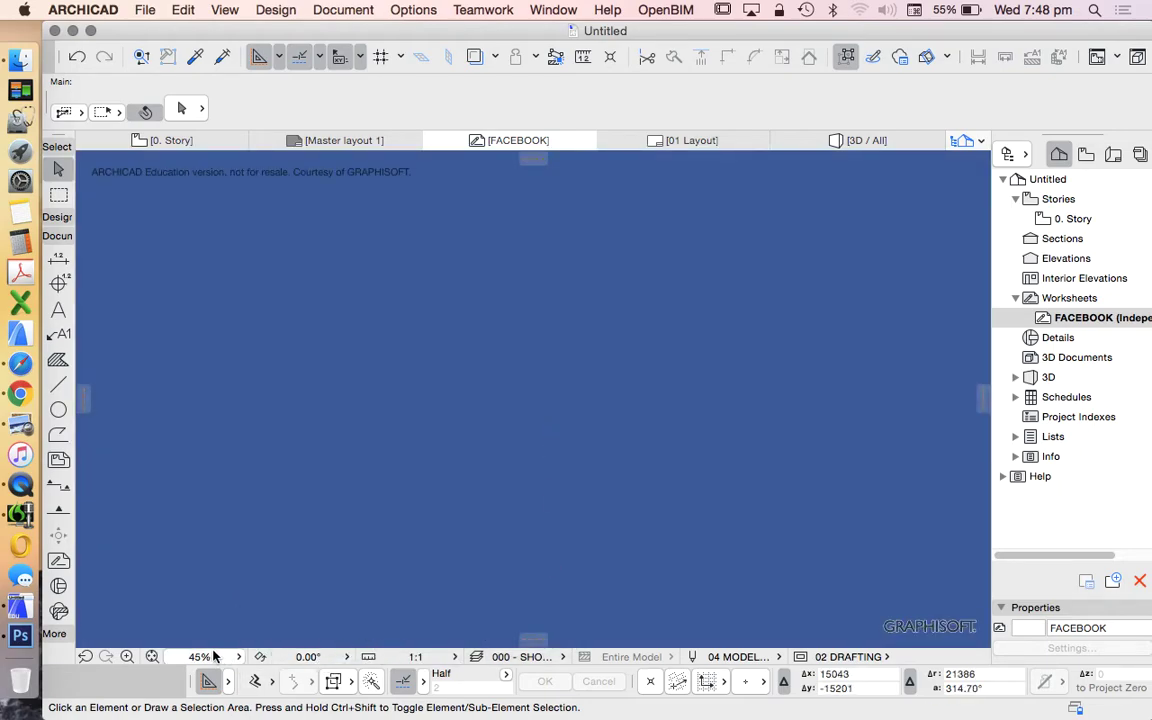
click(151, 657)
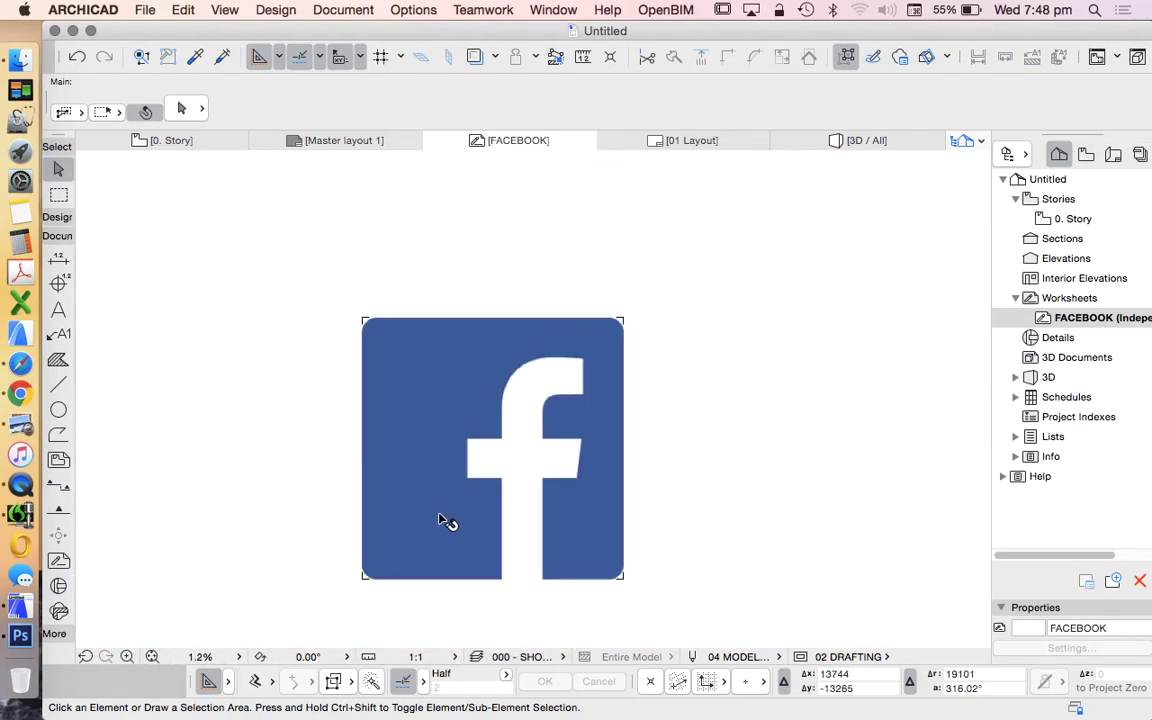
- Draw a straight line along the logo's top edge, from its top-left to top-right corner
click(58, 384)
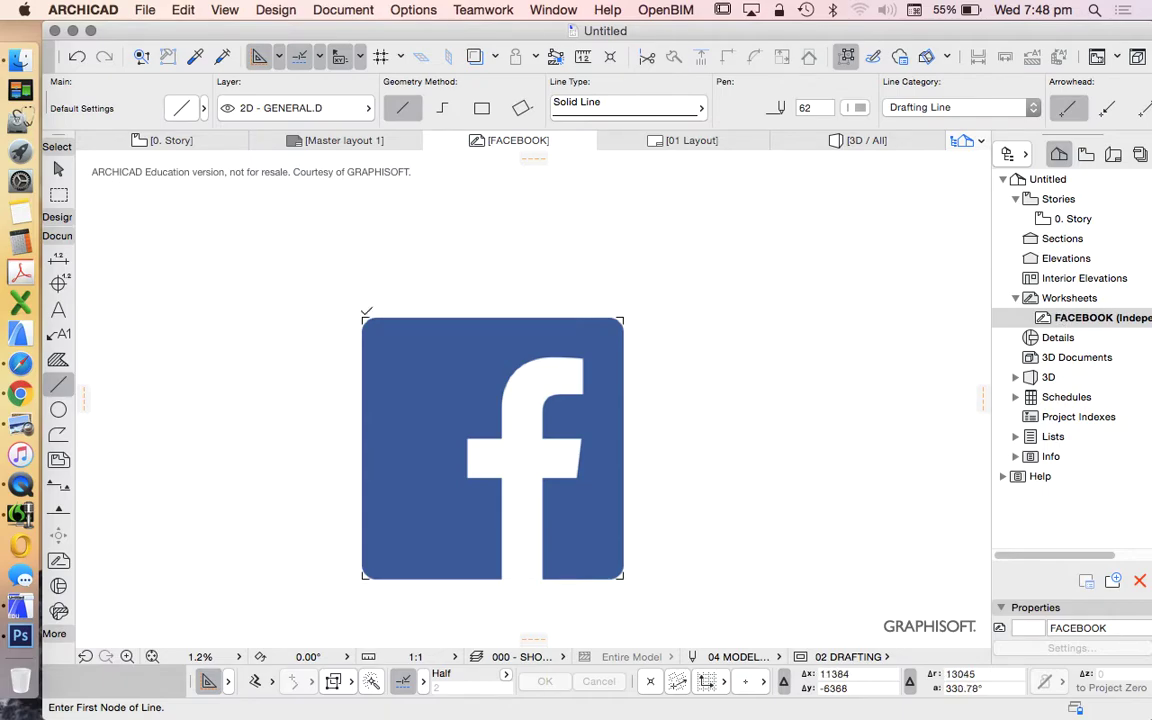
click(363, 319)
click(623, 318)
key(Escape)
- Resize the logo image to 1% of its size, then fit the view to it
click(625, 320)
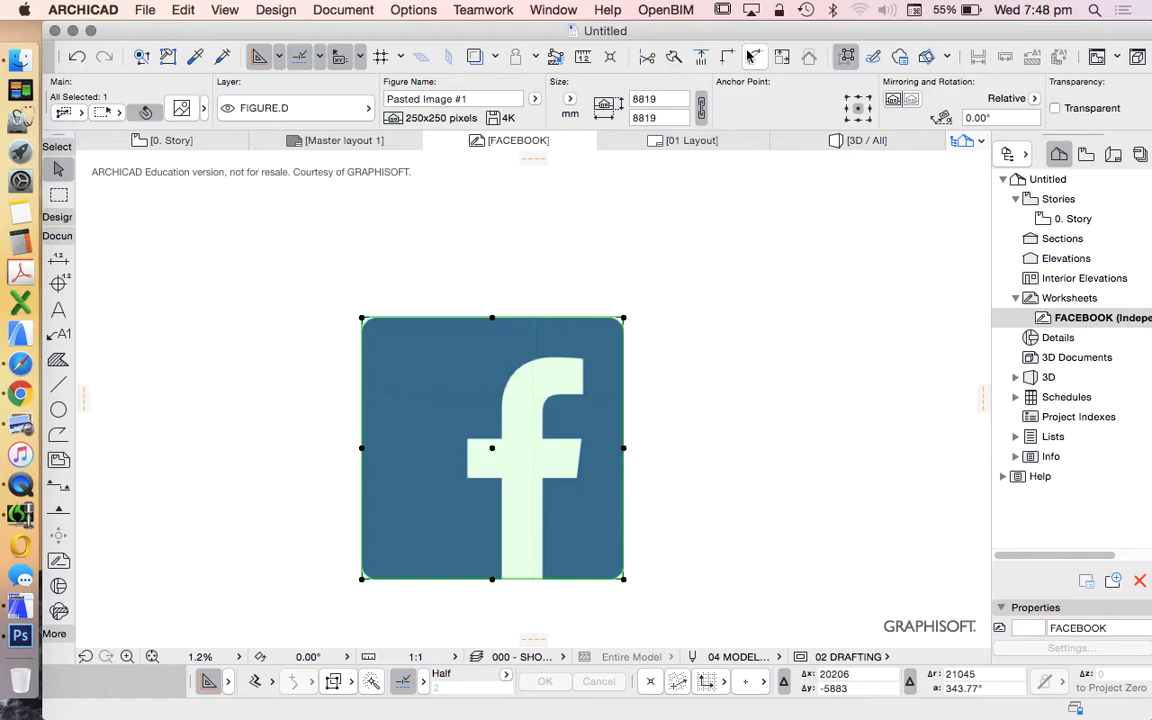
click(783, 57)
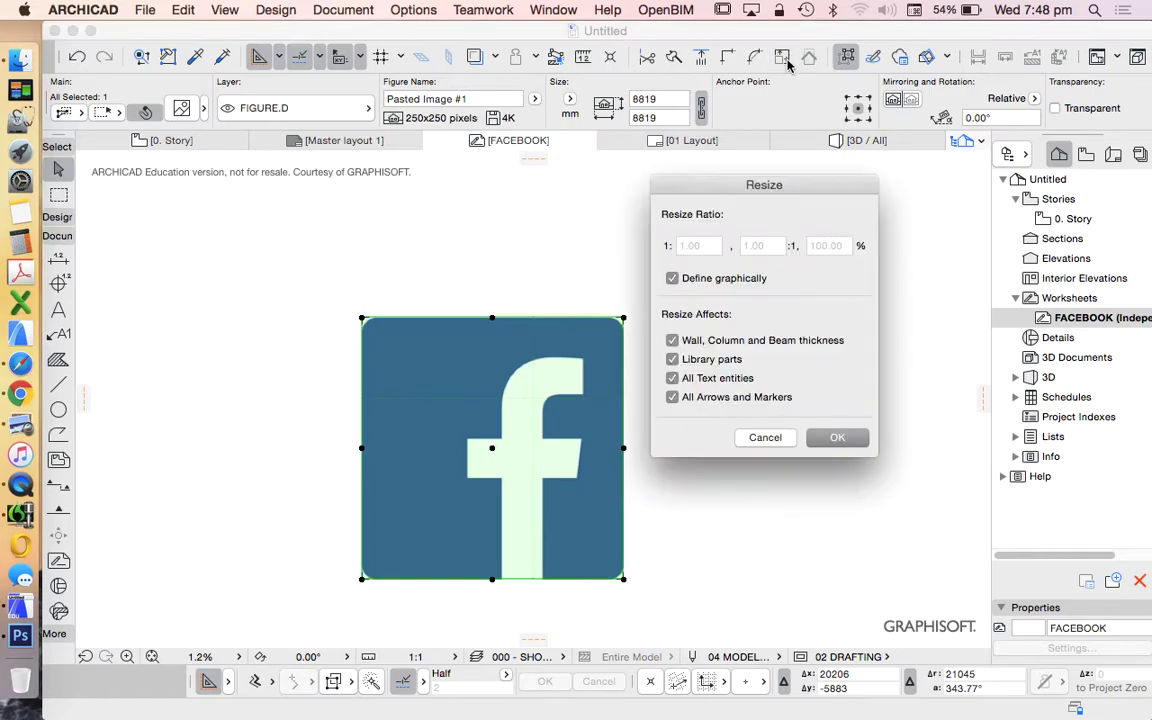
click(698, 287)
double_click(828, 245)
text(1)
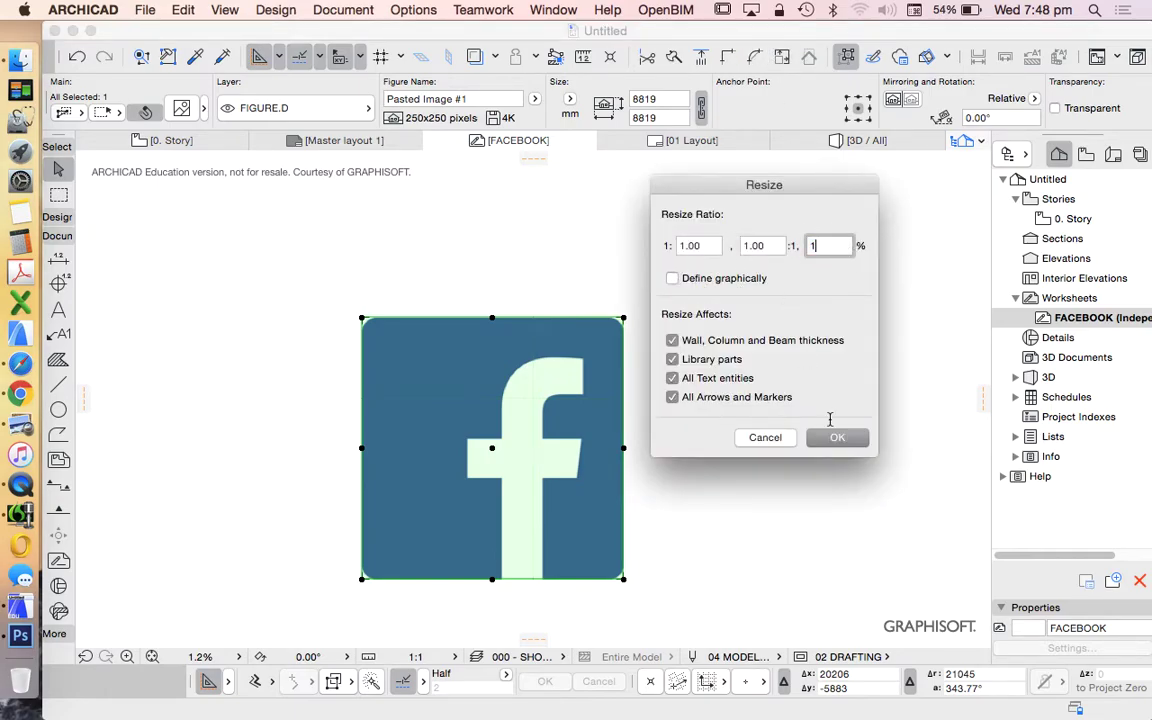
click(836, 437)
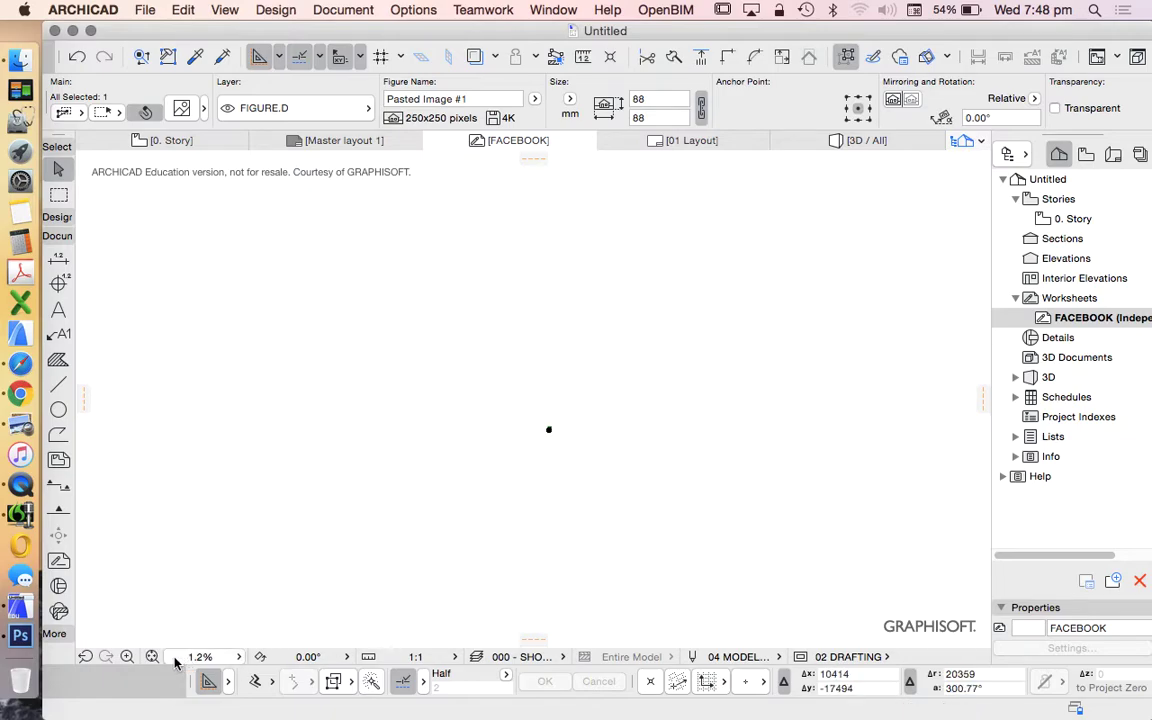
key(Escape)
click(152, 656)
scroll(555, 460, up, 2)
scroll(560, 466, down, 4)
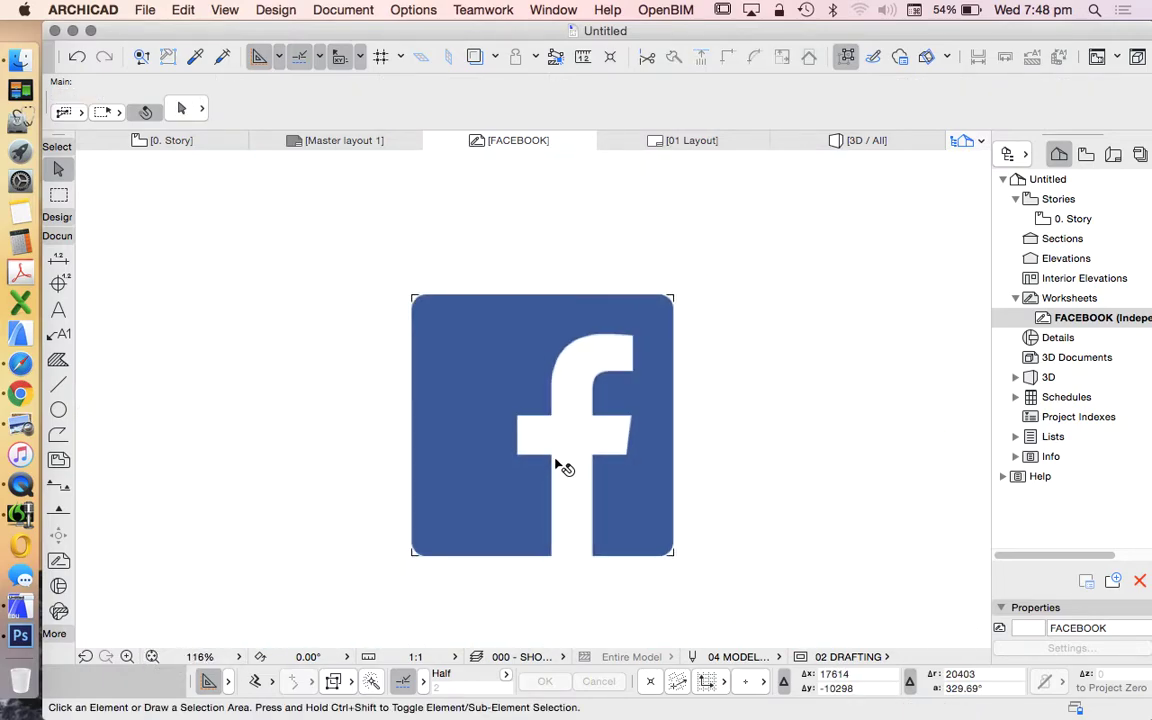
scroll(576, 419, up, 1)
scroll(584, 440, up, 5)
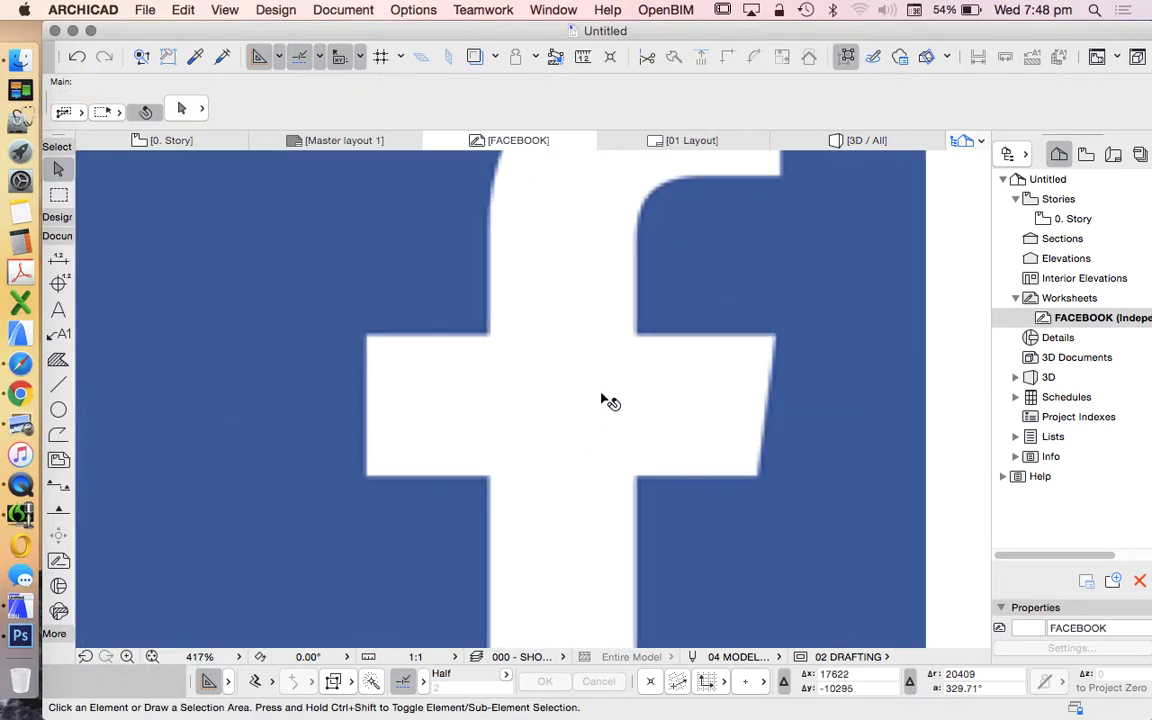
scroll(674, 283, up, 4)
scroll(628, 347, down, 6)
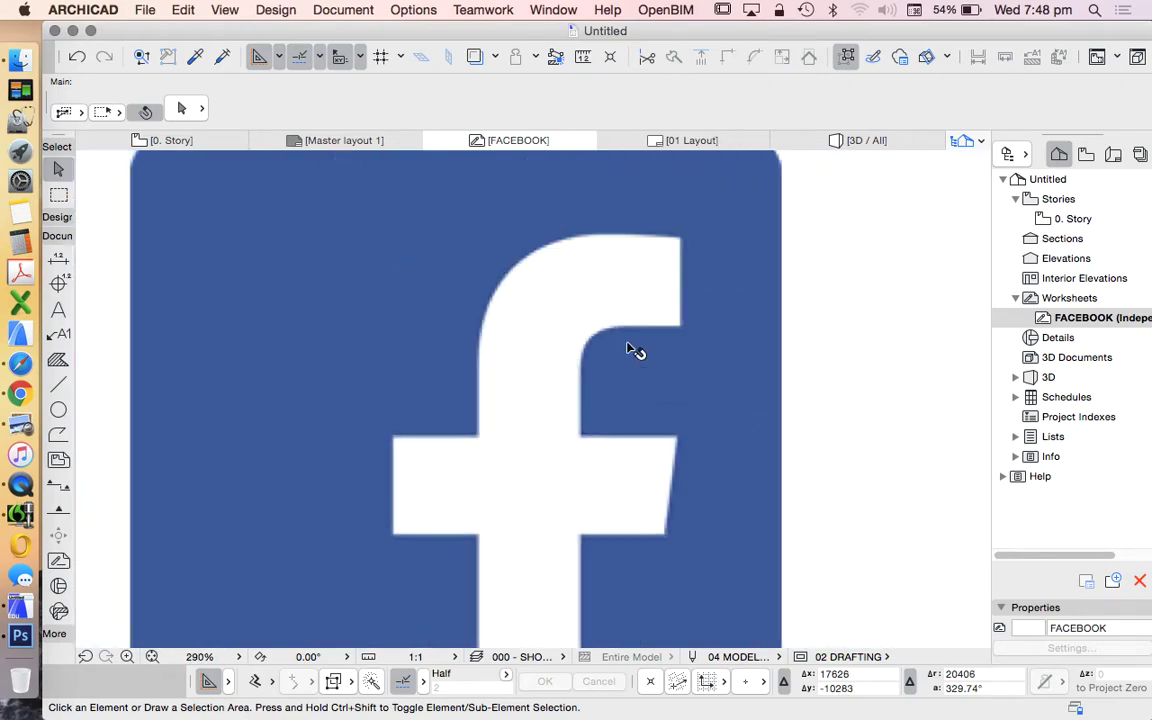
scroll(630, 347, up, 7)
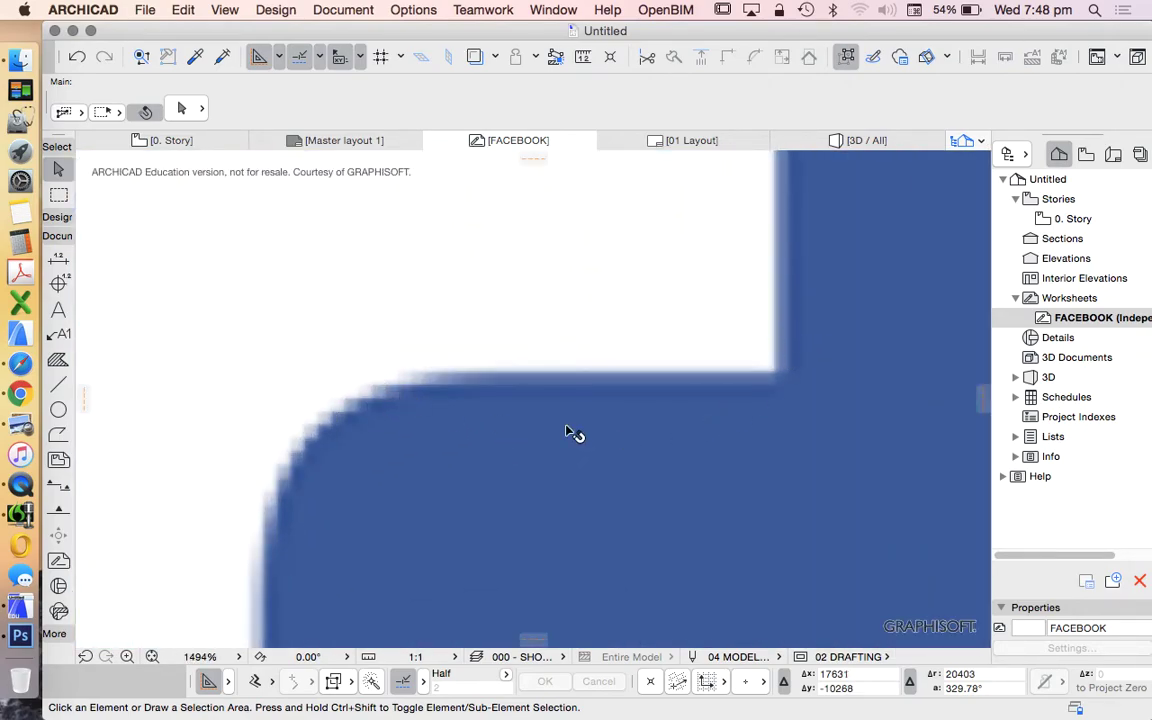
scroll(568, 432, down, 8)
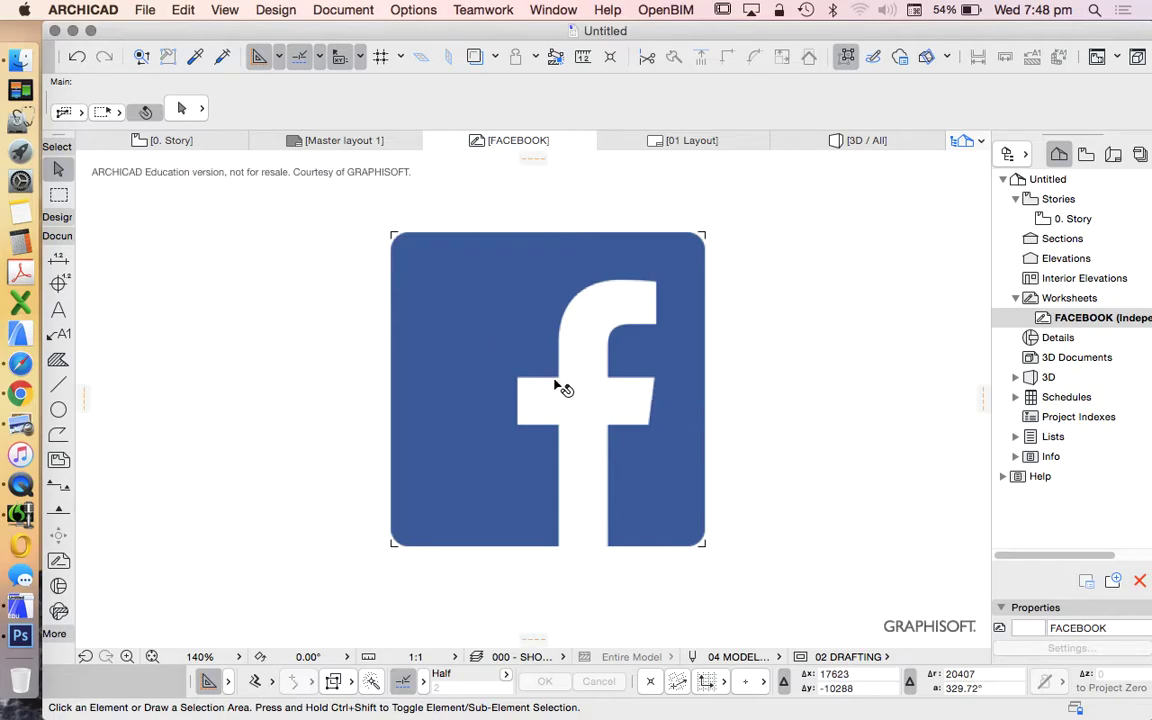
click(578, 462)
click(58, 384)
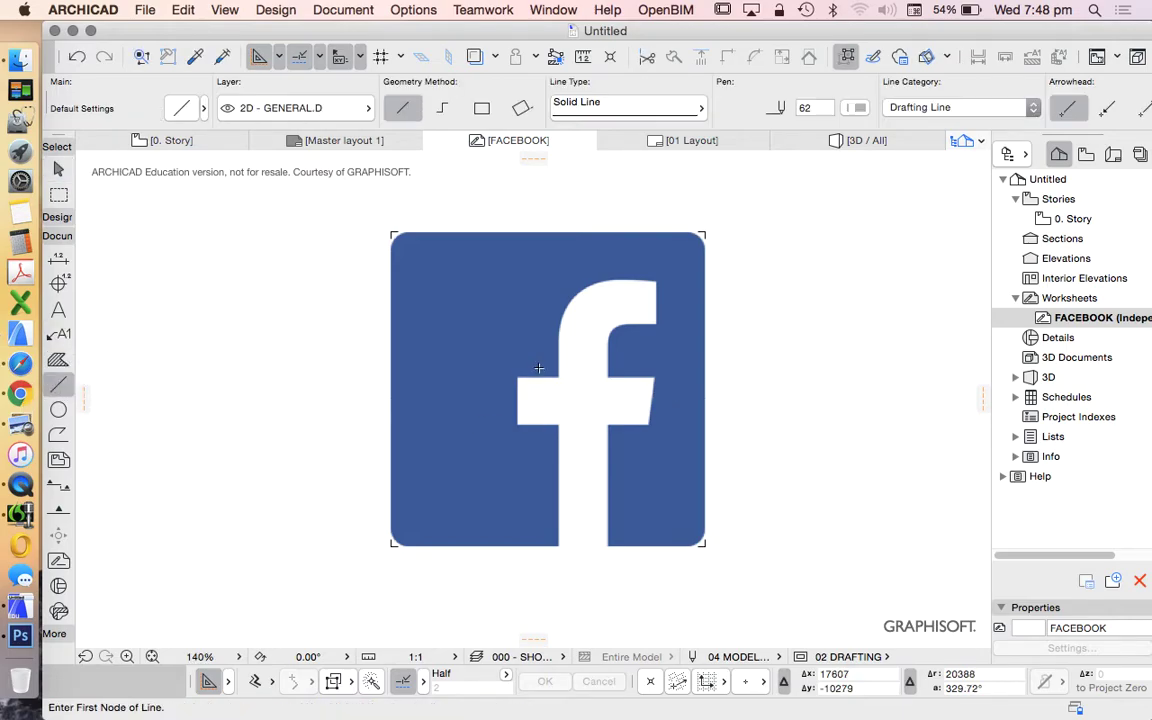
scroll(478, 262, up, 3)
scroll(470, 250, down, 3)
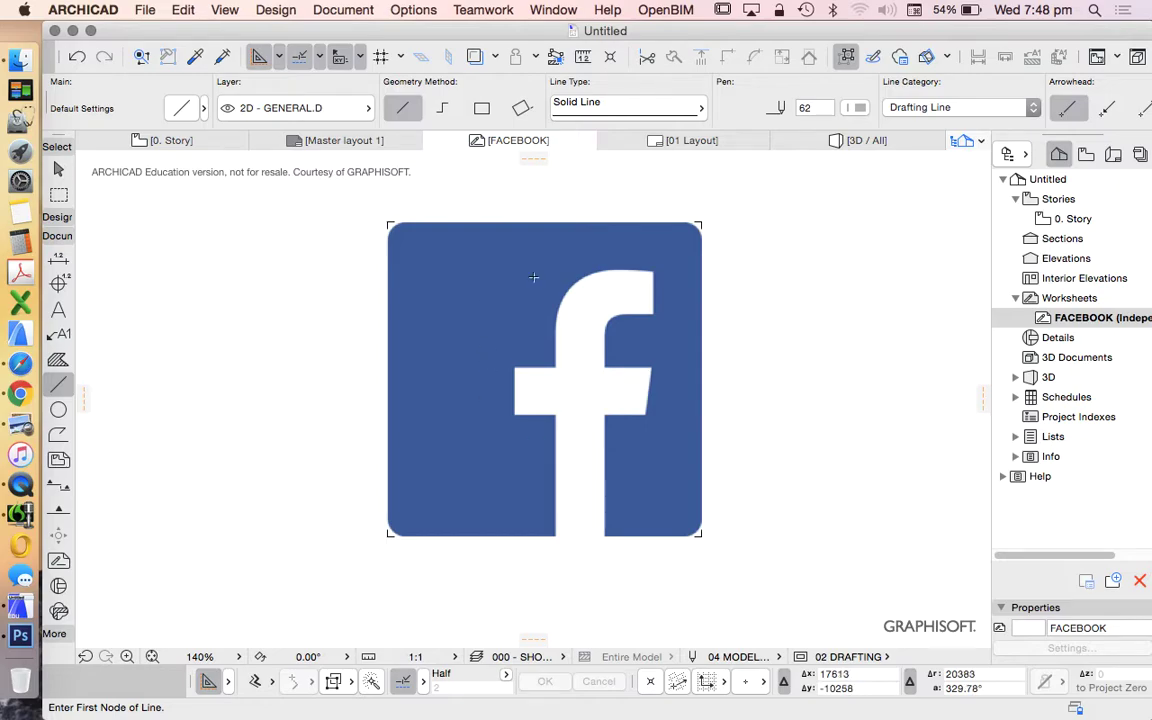
click(852, 106)
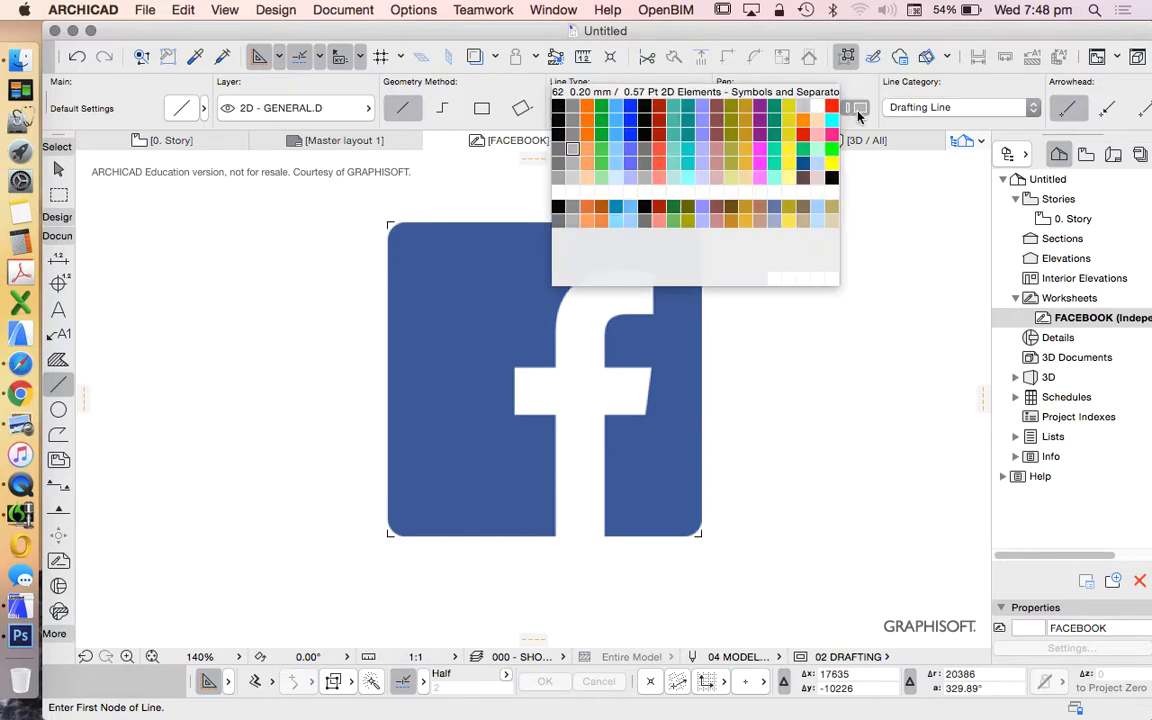
click(556, 106)
scroll(432, 215, up, 3)
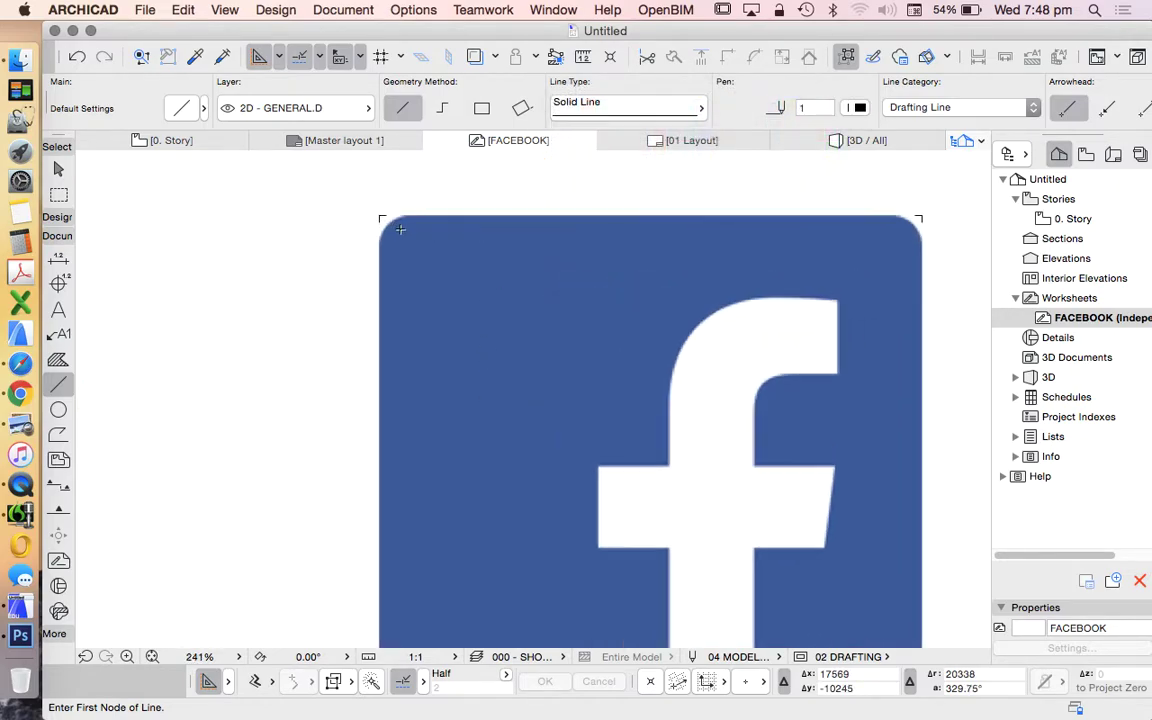
scroll(495, 232, down, 3)
scroll(435, 235, up, 5)
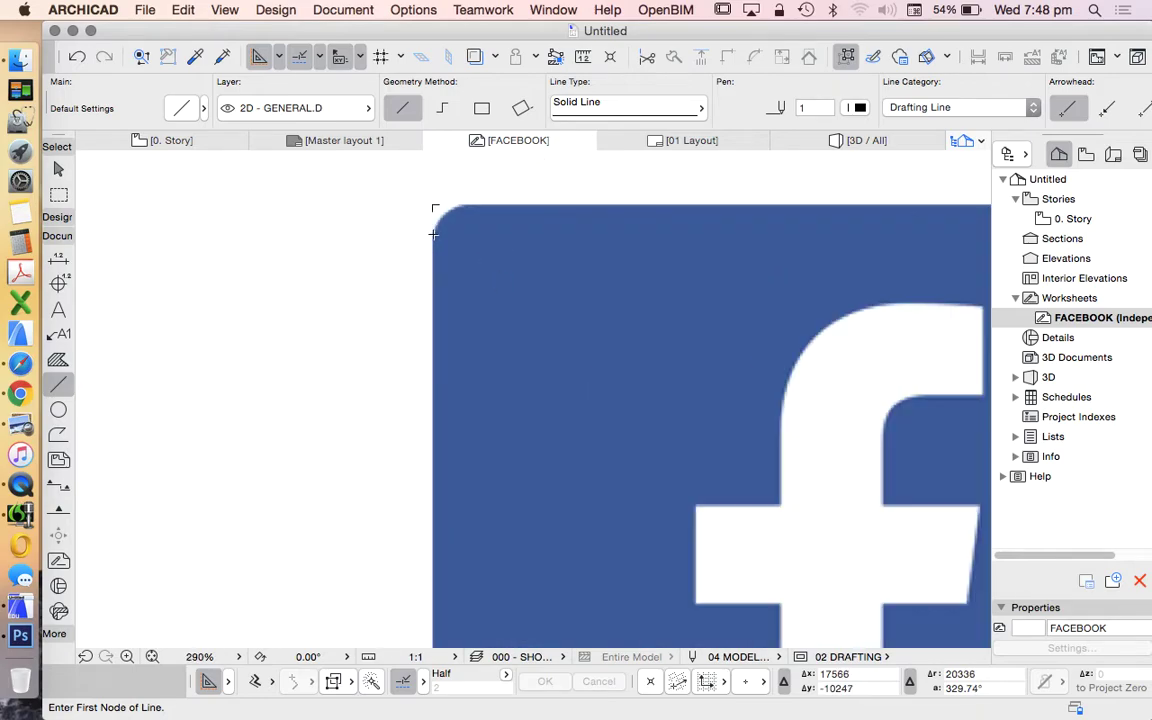
scroll(441, 247, down, 2)
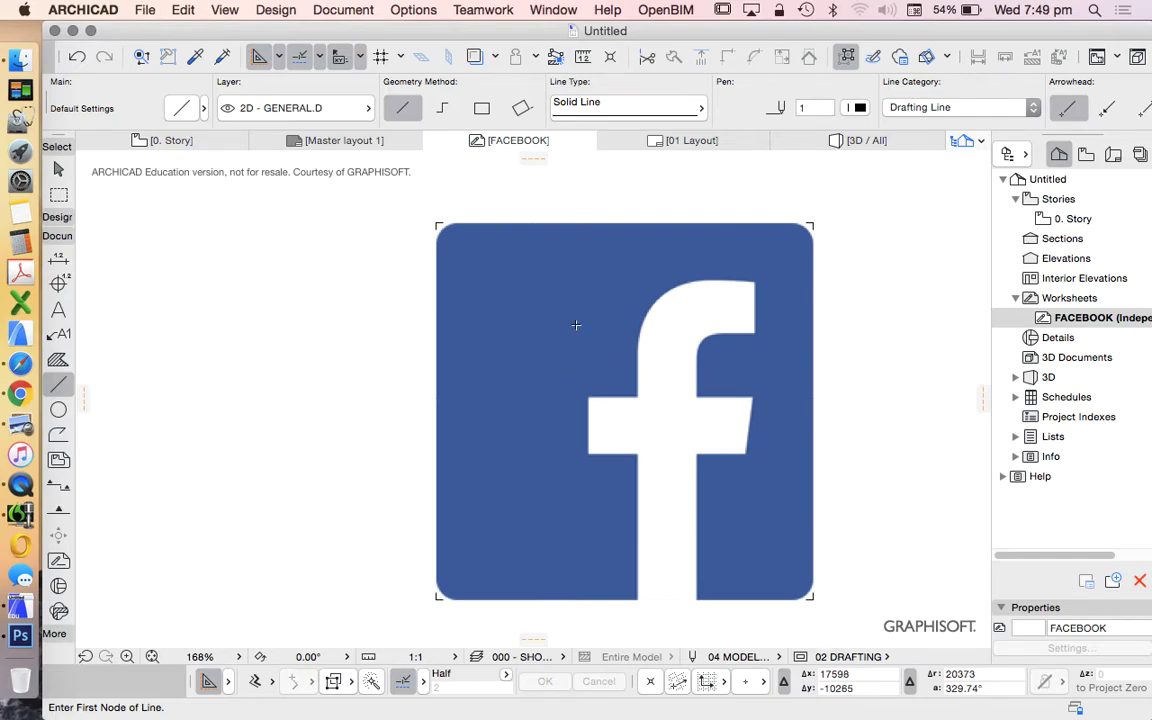
scroll(449, 582, up, 6)
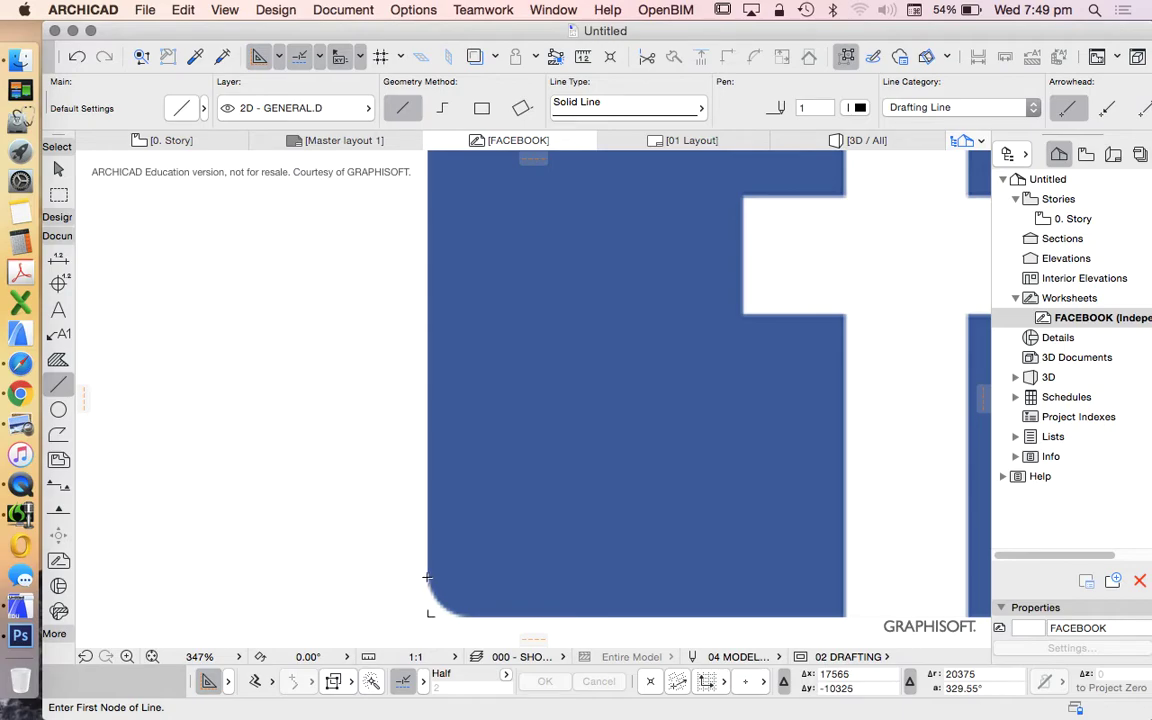
scroll(427, 578, down, 9)
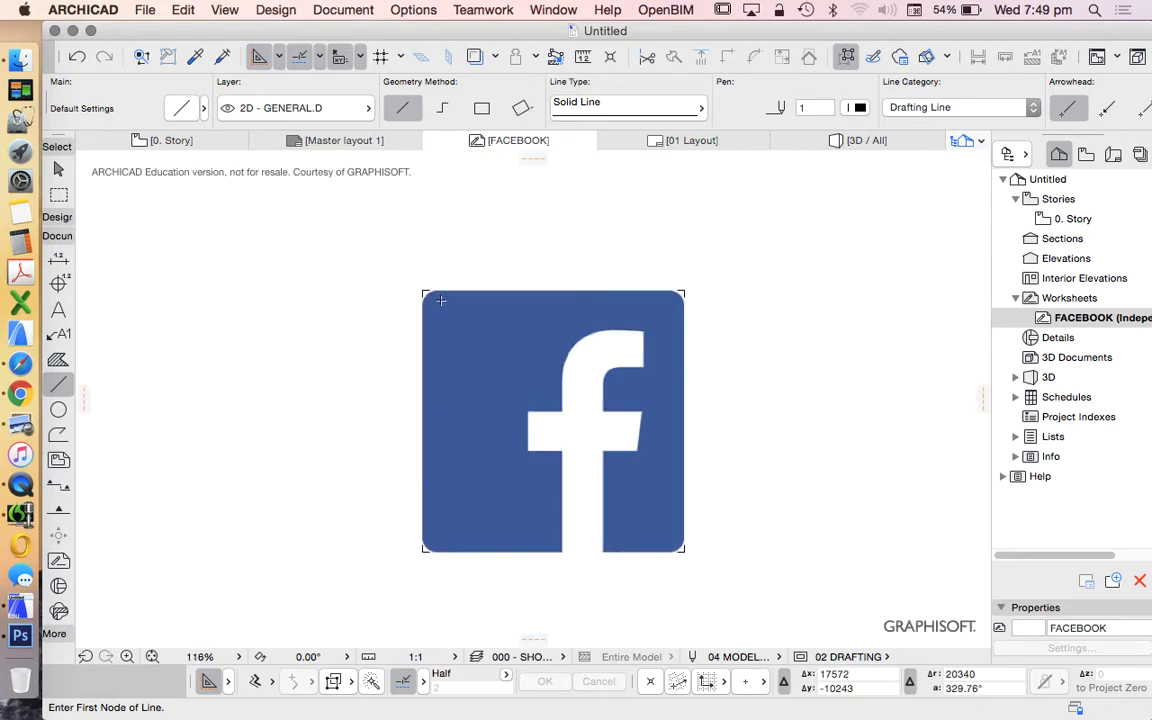
scroll(430, 302, up, 7)
scroll(435, 306, down, 5)
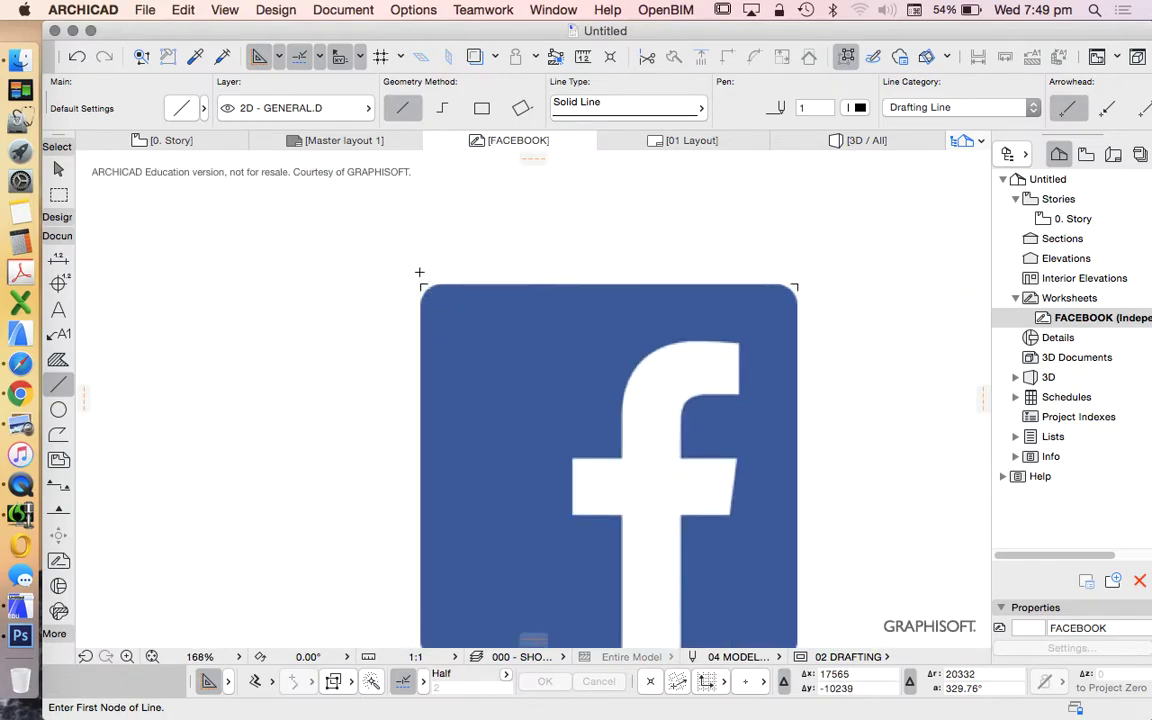
scroll(419, 272, down, 4)
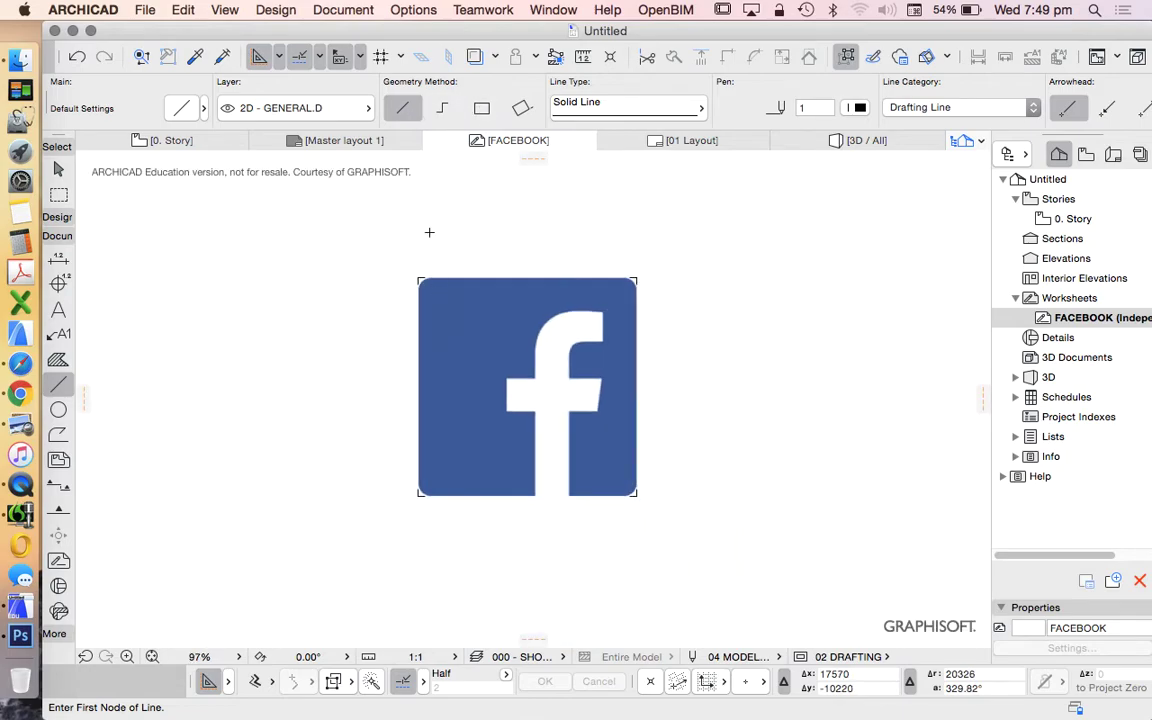
- Draw an 88 × 88 mm rectangle of lines from the logo's top-left to bottom-right corner
click(481, 110)
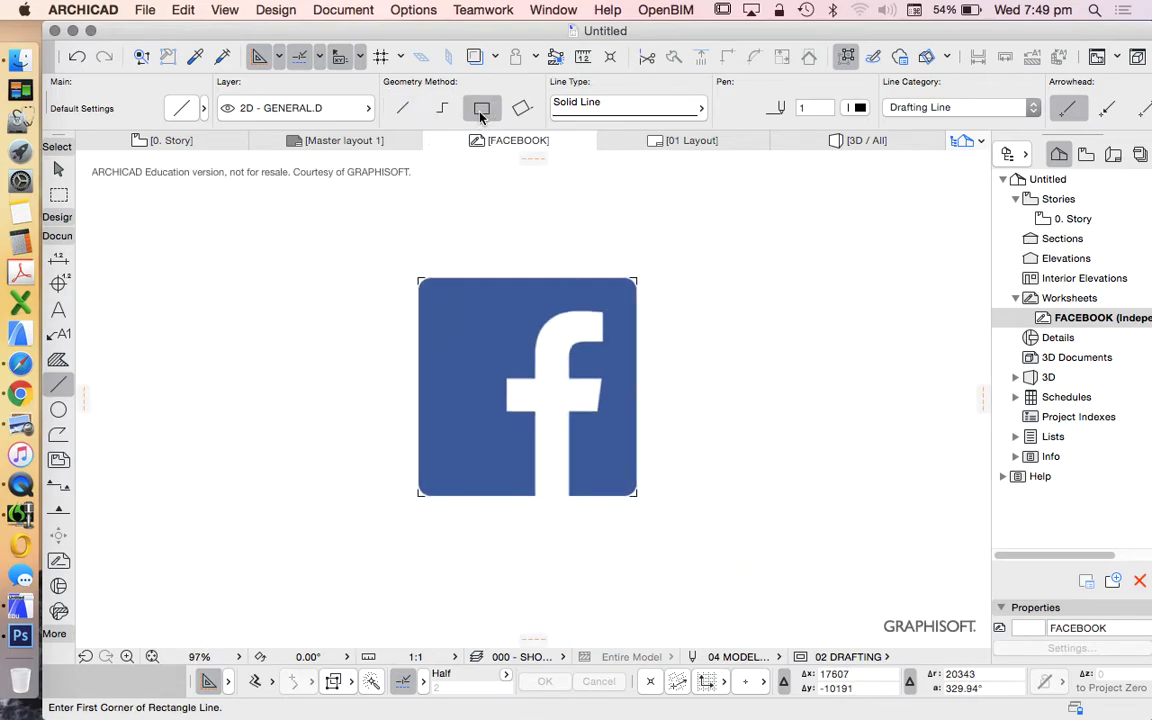
click(418, 277)
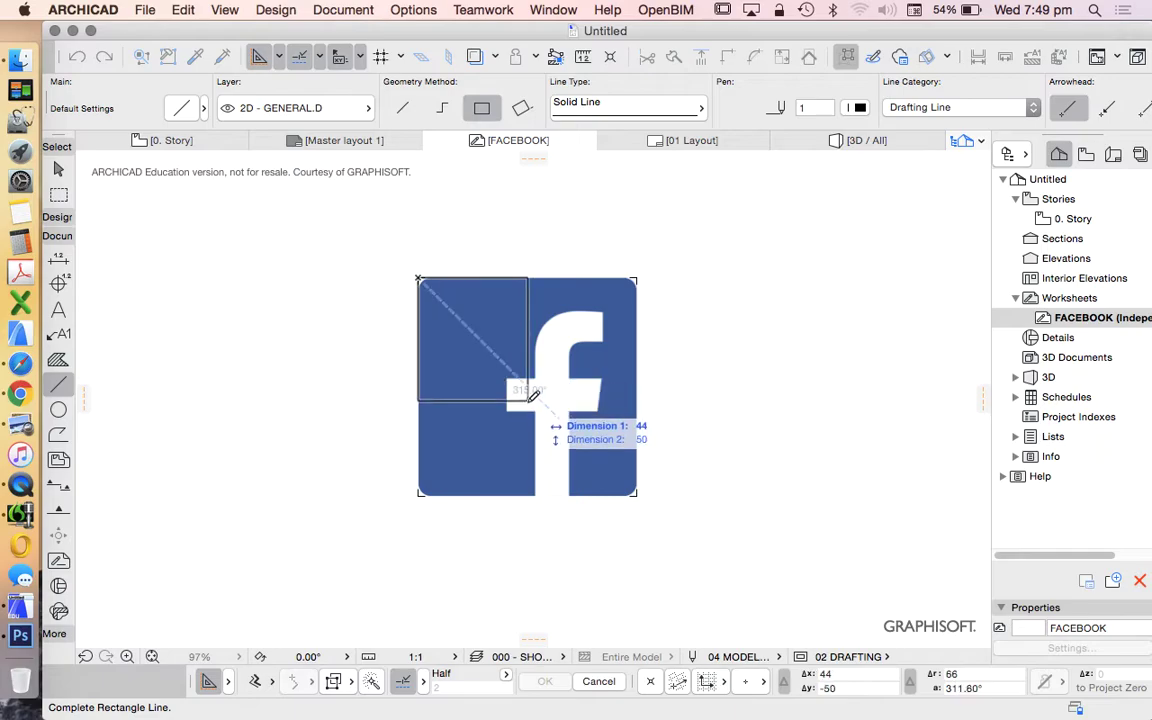
scroll(648, 476, up, 1)
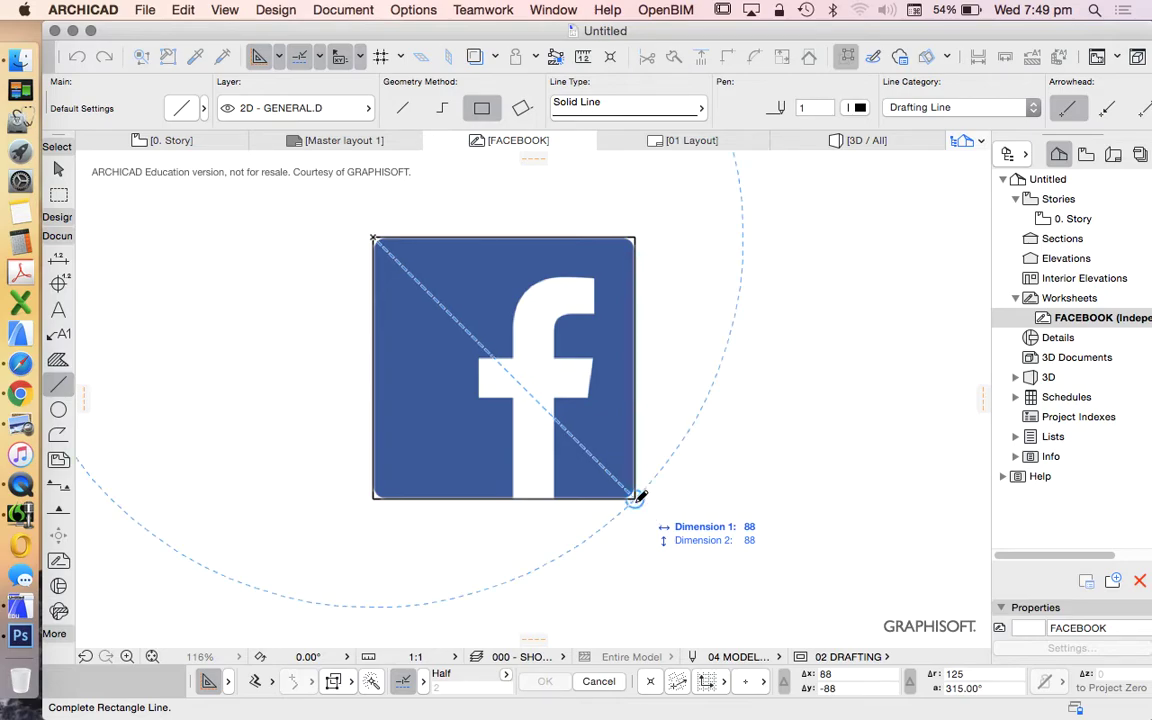
click(634, 495)
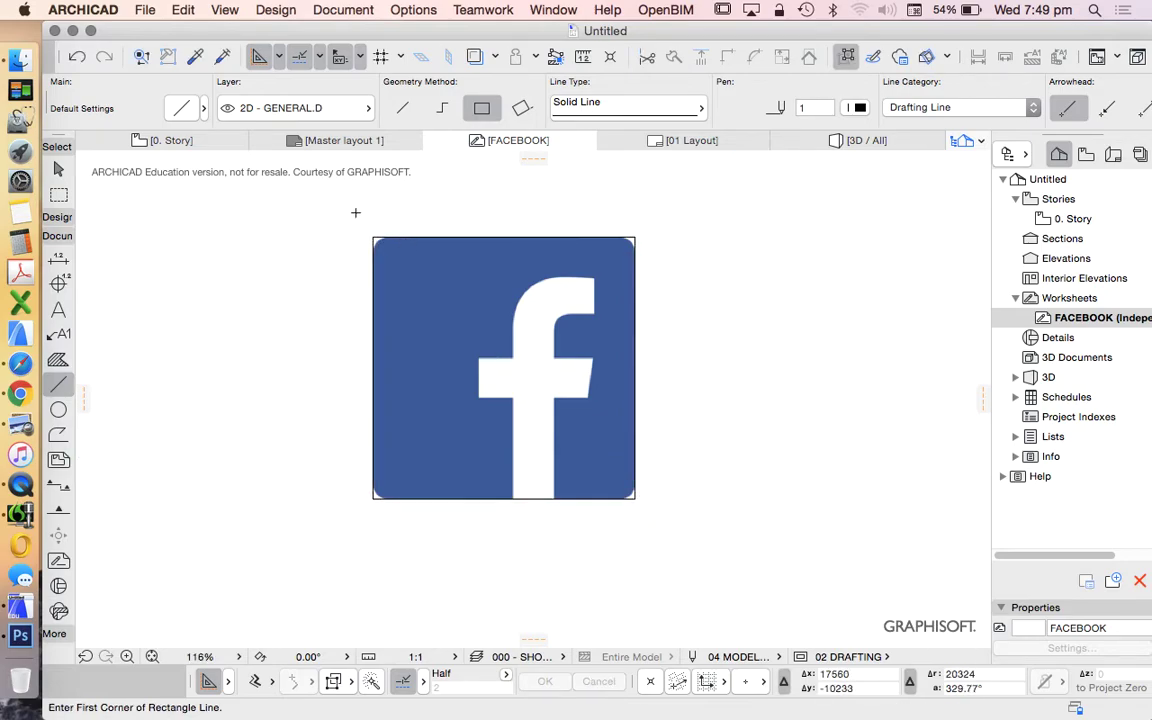
scroll(358, 217, up, 5)
scroll(414, 303, down, 2)
scroll(414, 303, up, 2)
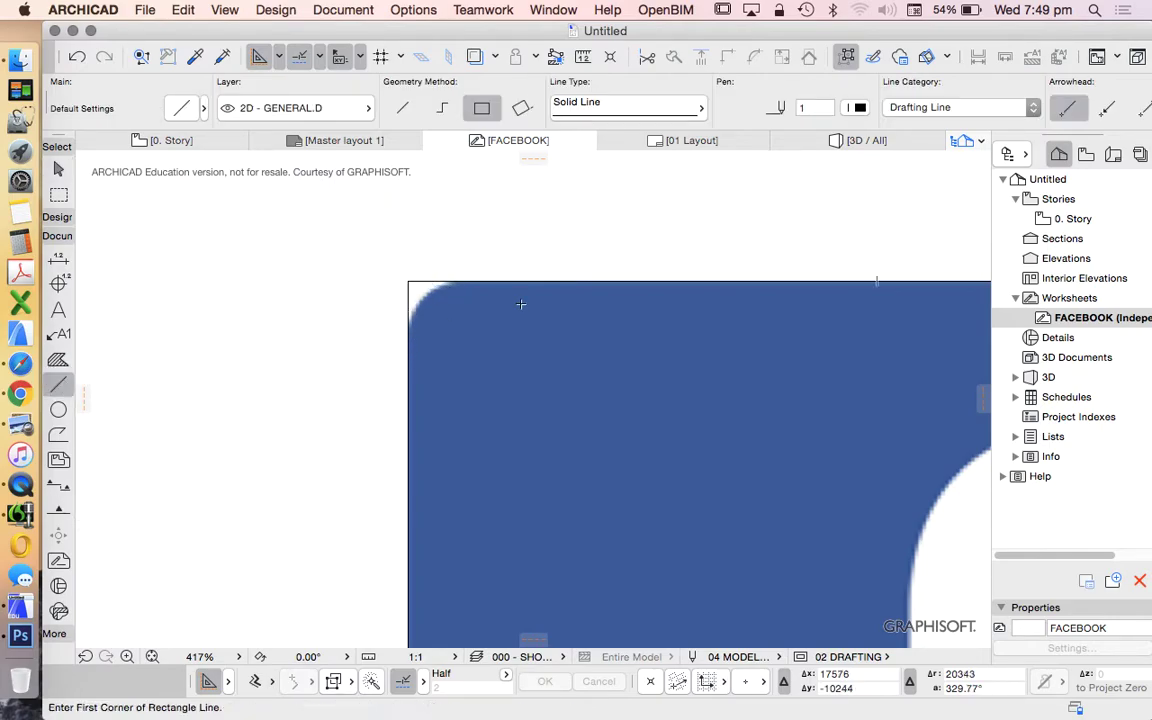
scroll(430, 311, up, 2)
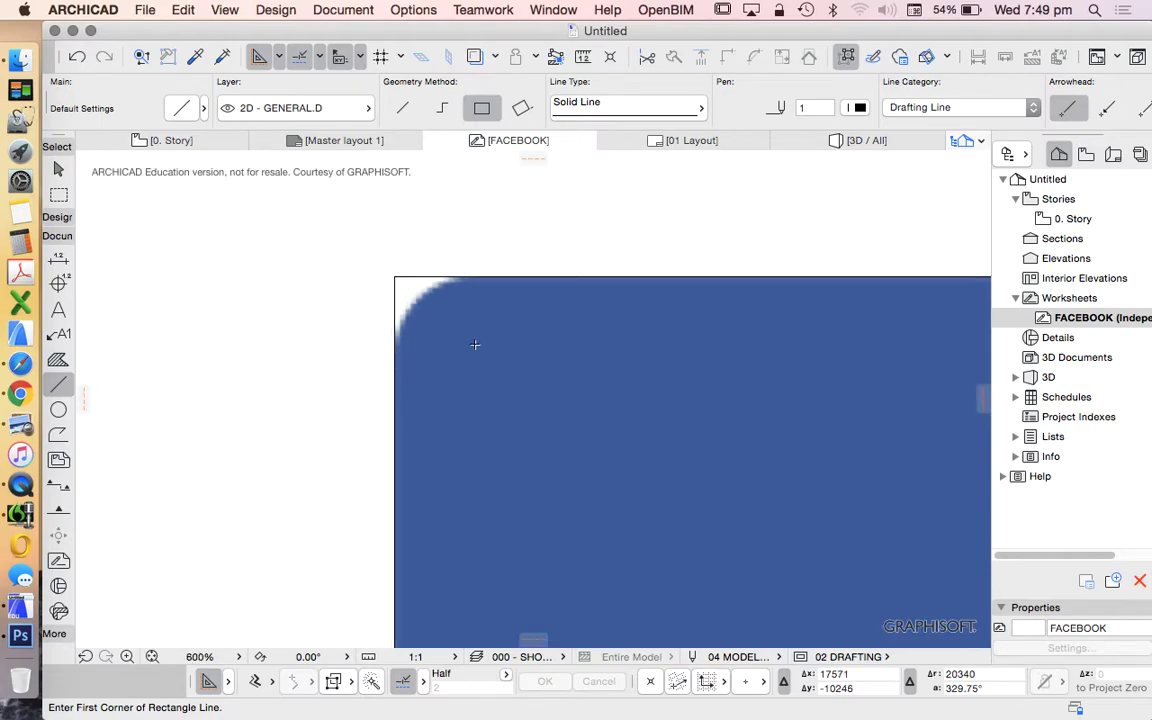
- Cancel the extra rectangle, select all four outline lines, then clear the selection
click(395, 342)
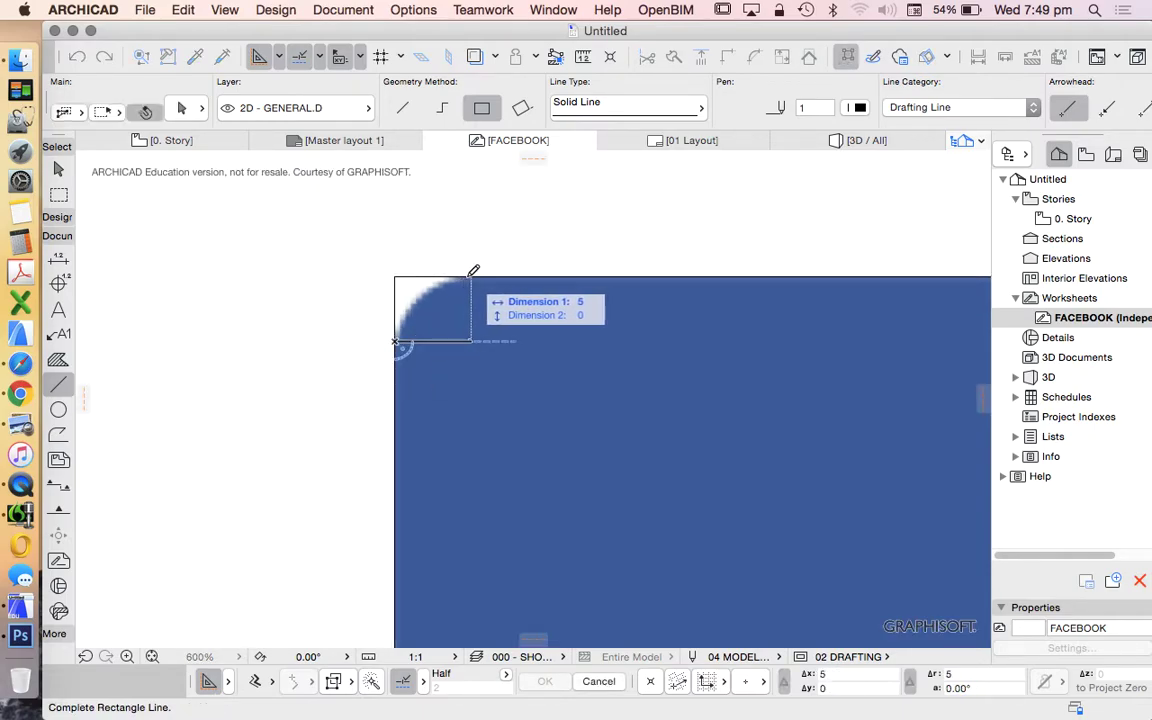
key(Escape)
click(425, 287)
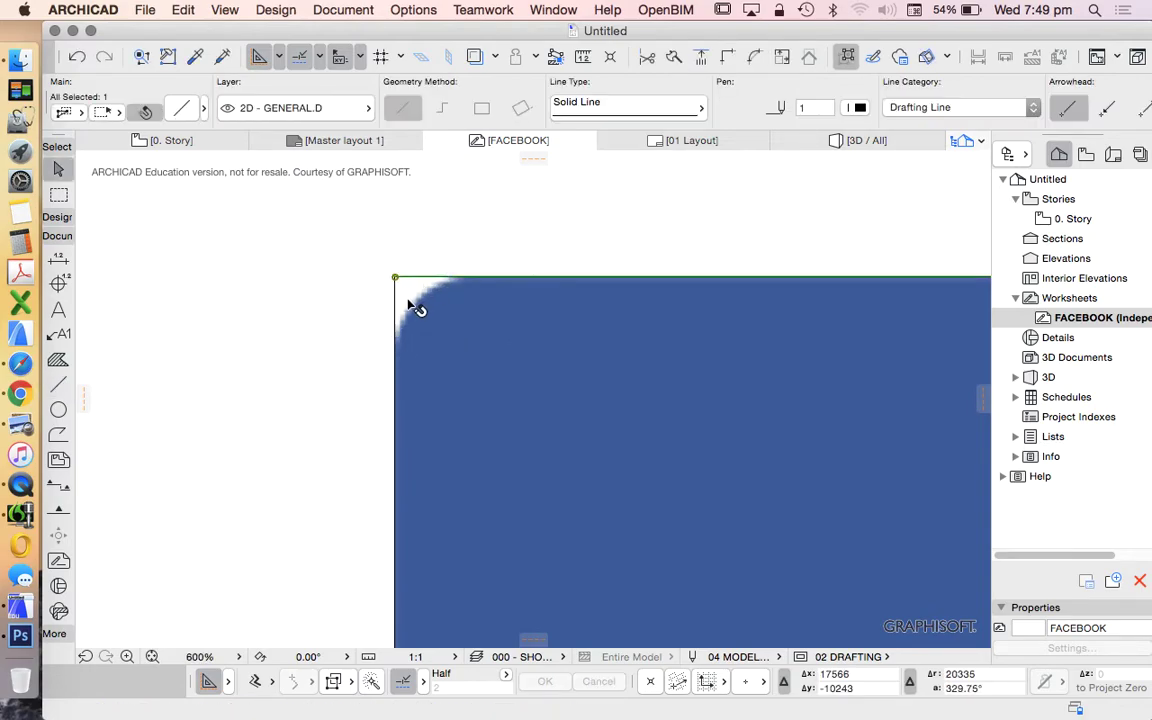
scroll(425, 283, down, 1)
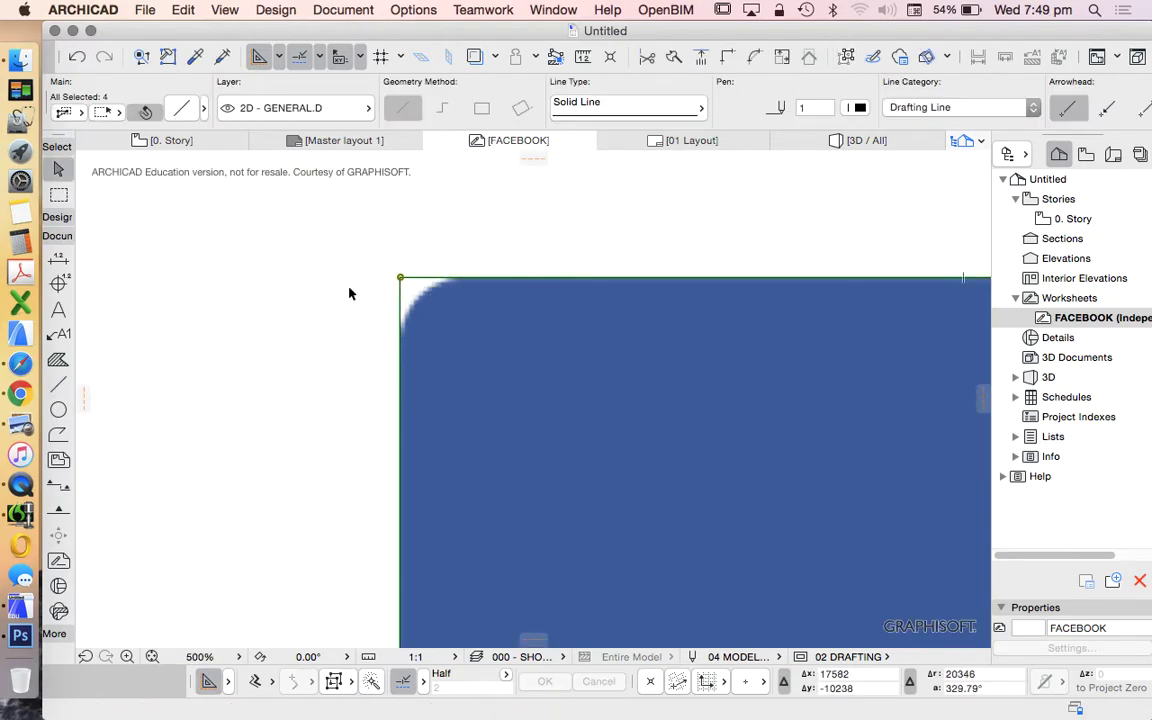
scroll(355, 240, down, 4)
key(super+a)
click(845, 58)
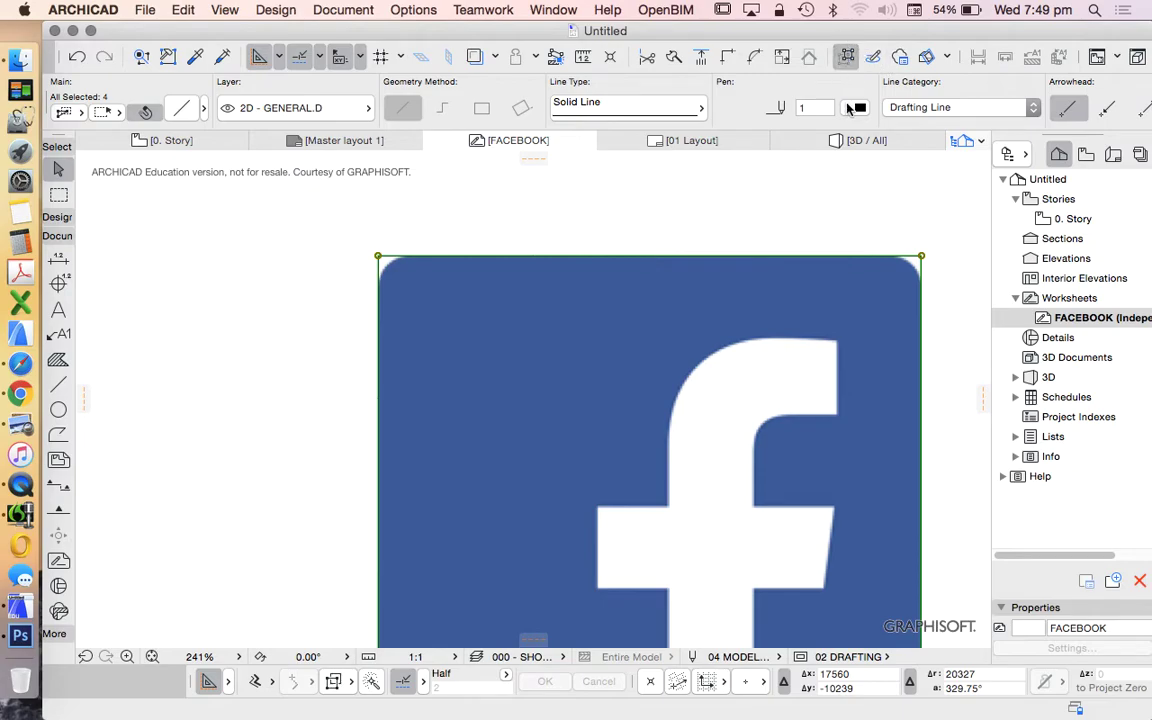
click(707, 200)
- Select the outline's top edge line together with its left edge line
click(395, 262)
shift+click(379, 262)
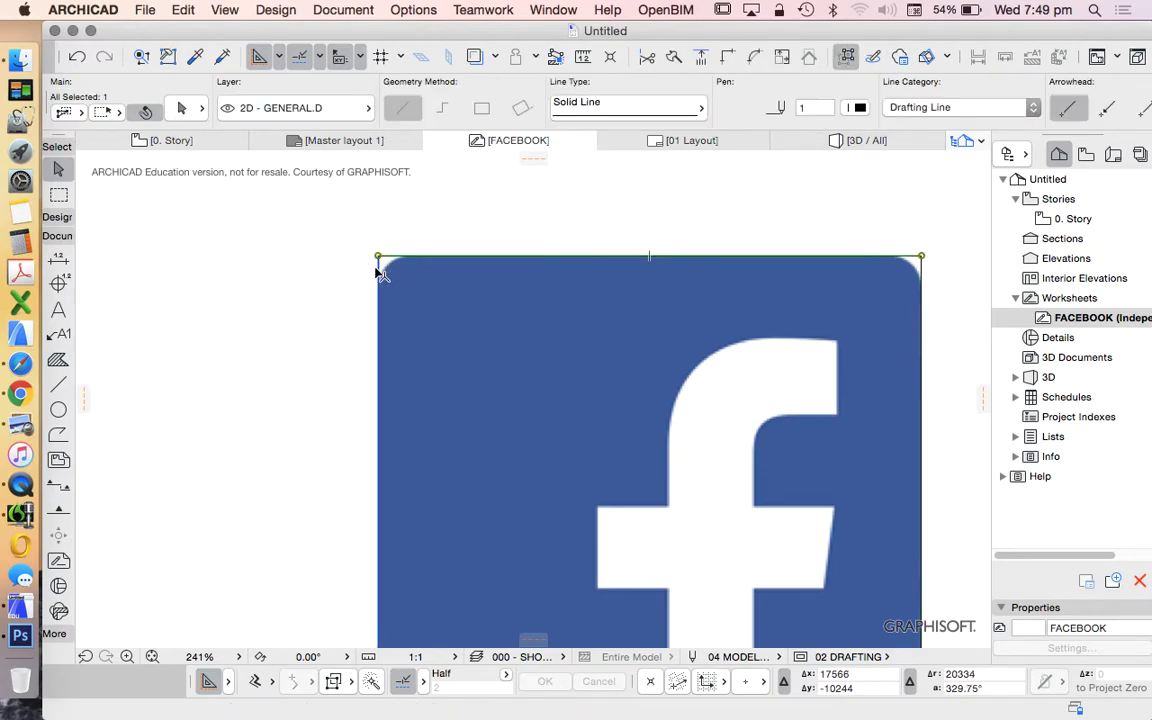
scroll(440, 260, down, 3)
scroll(440, 258, up, 3)
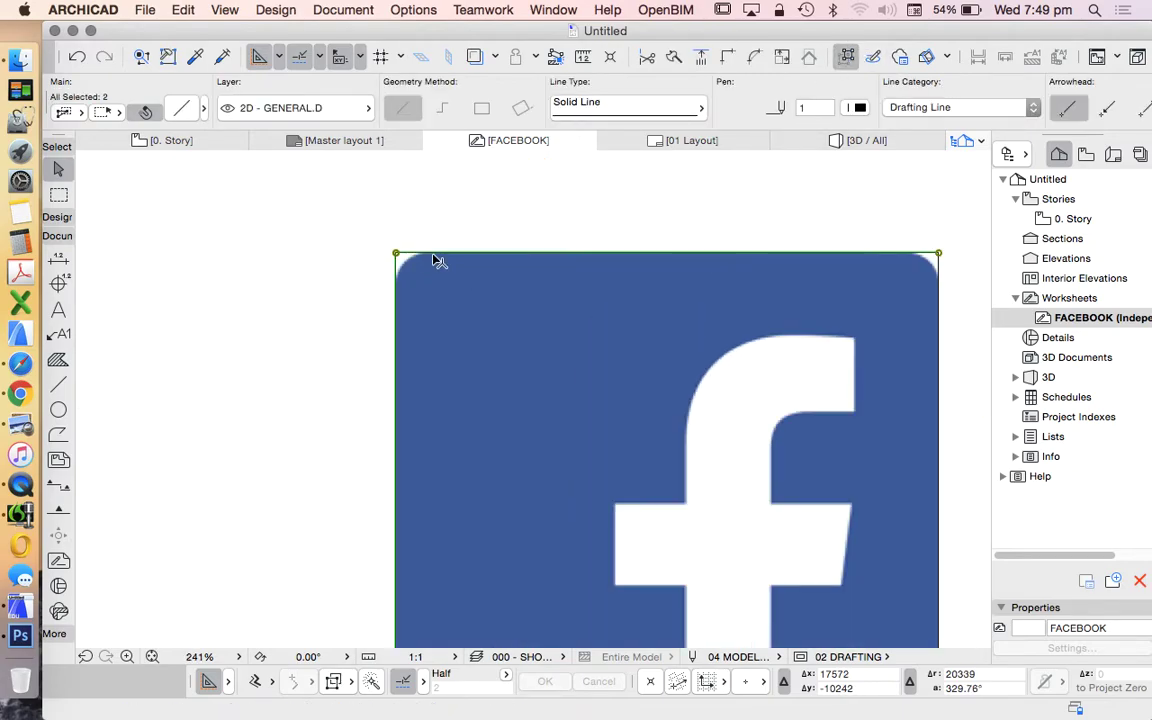
scroll(463, 267, down, 3)
scroll(509, 280, up, 1)
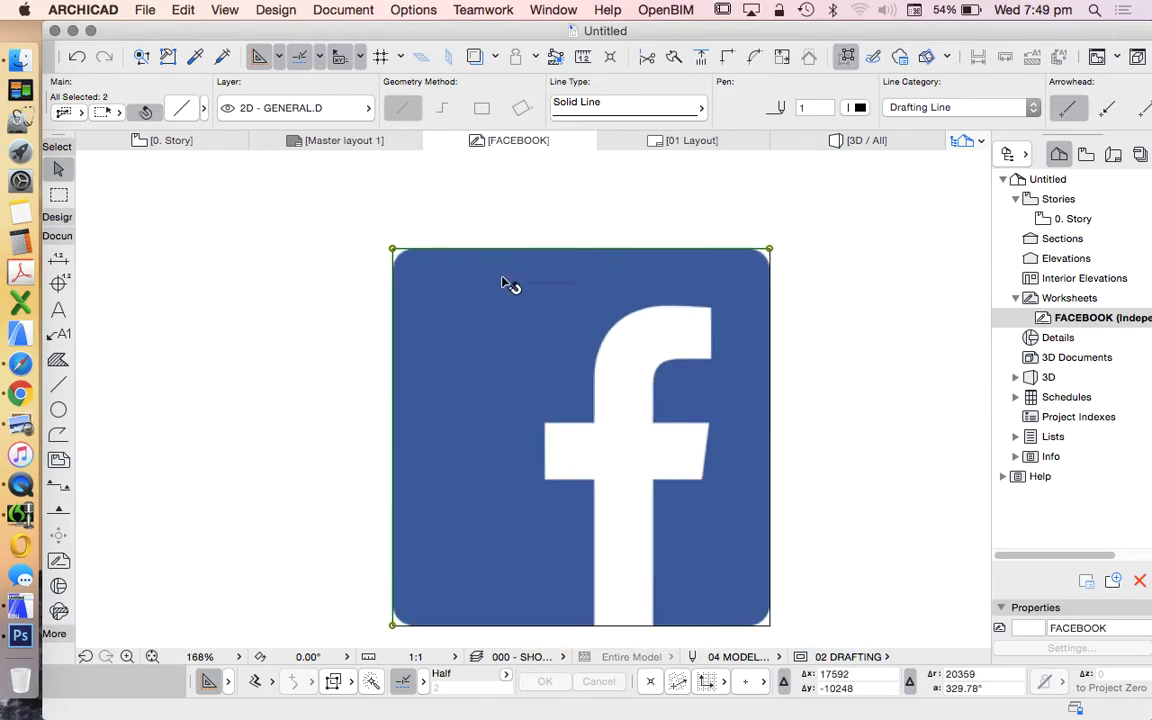
- Fillet the outline's top-left corner with radius 4, then undo it
click(755, 58)
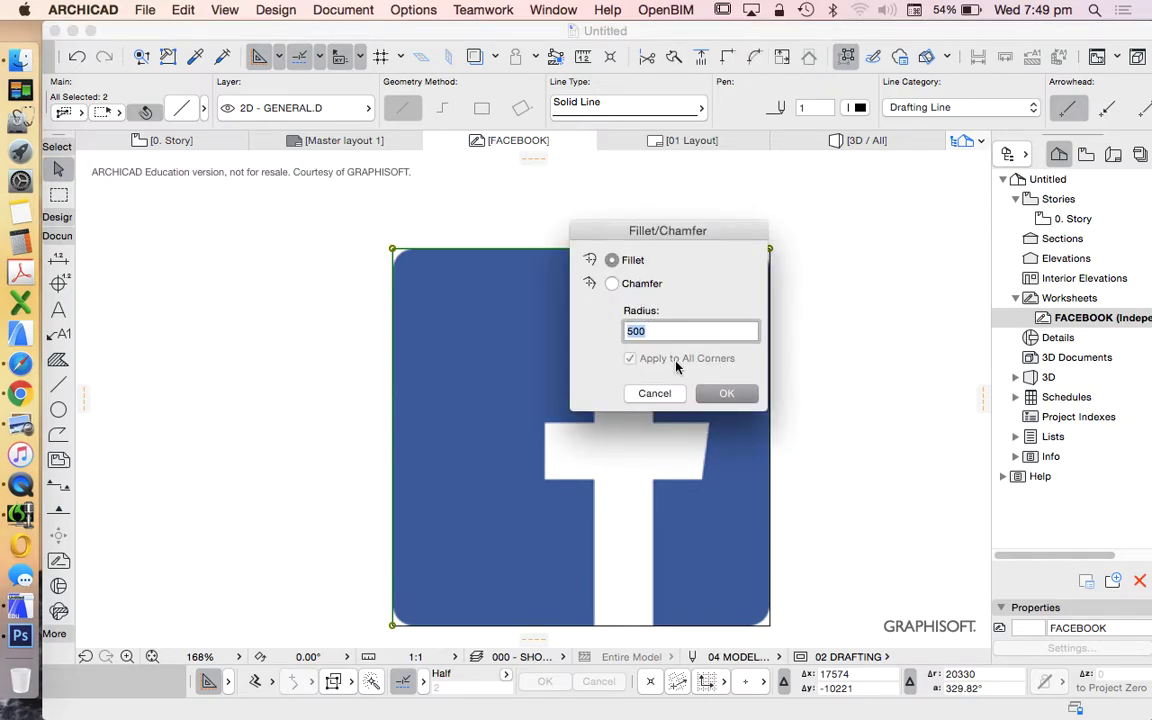
text(4)
click(727, 394)
click(363, 258)
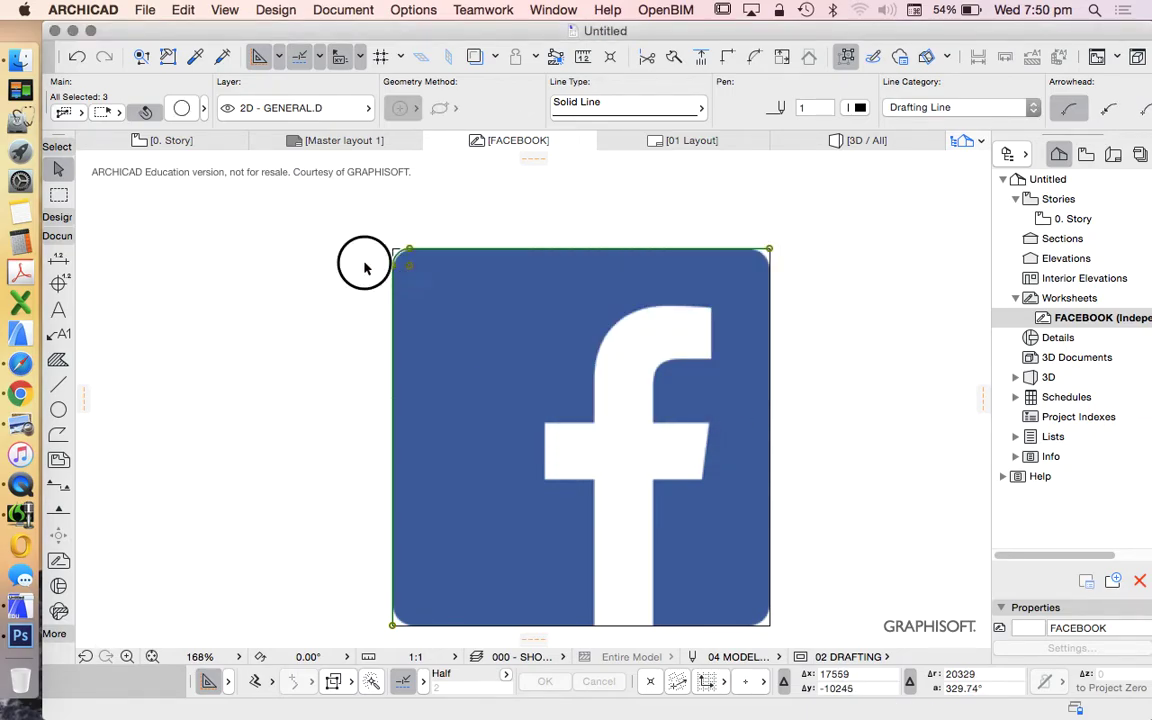
scroll(418, 250, up, 5)
scroll(418, 253, up, 4)
scroll(463, 272, down, 4)
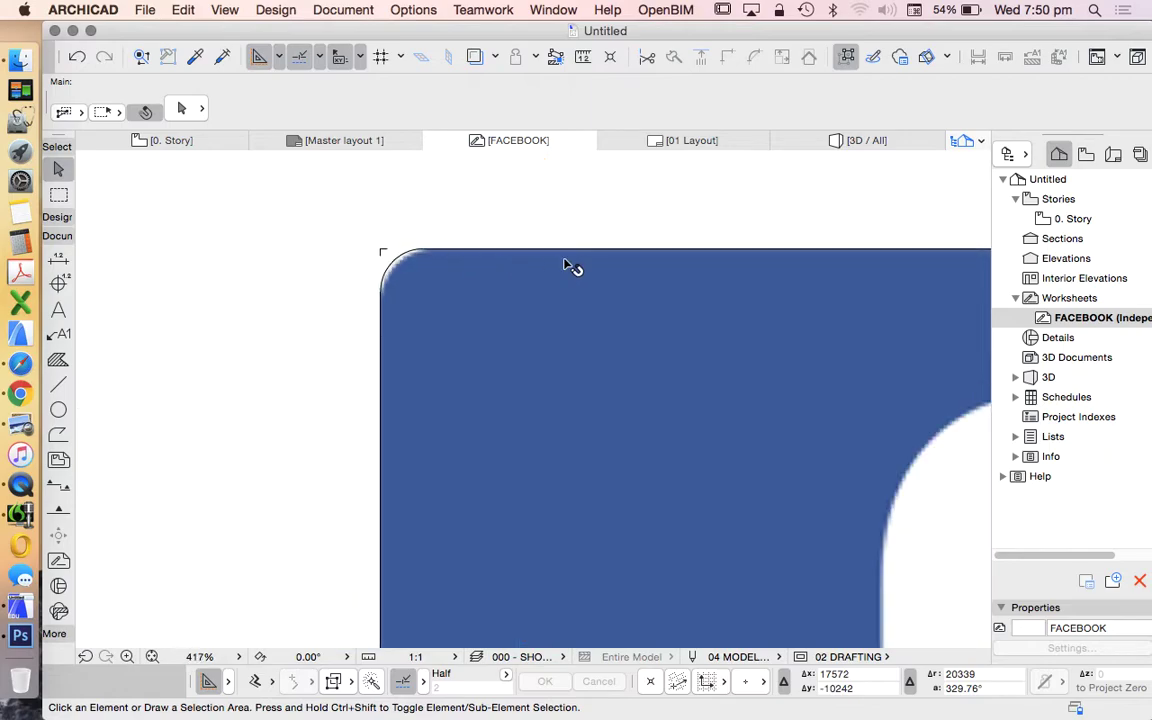
key(super+z)
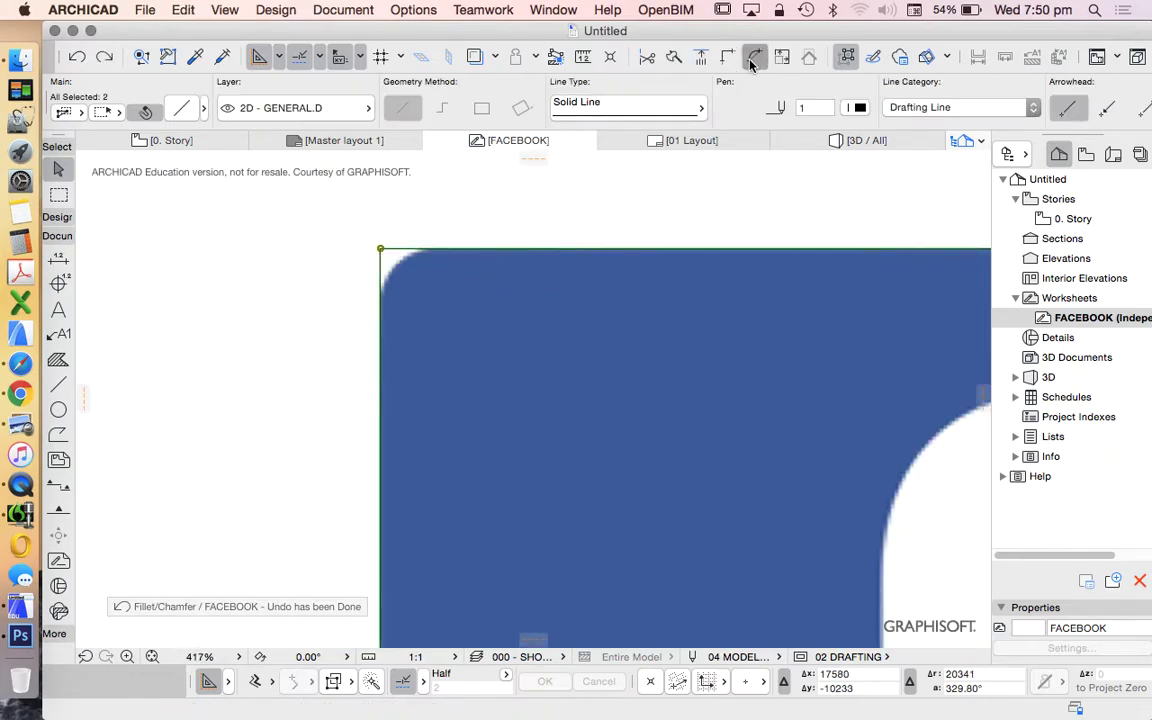
- Reapply the radius-4 corner fillet and select the resulting arc to check it
click(754, 56)
click(727, 393)
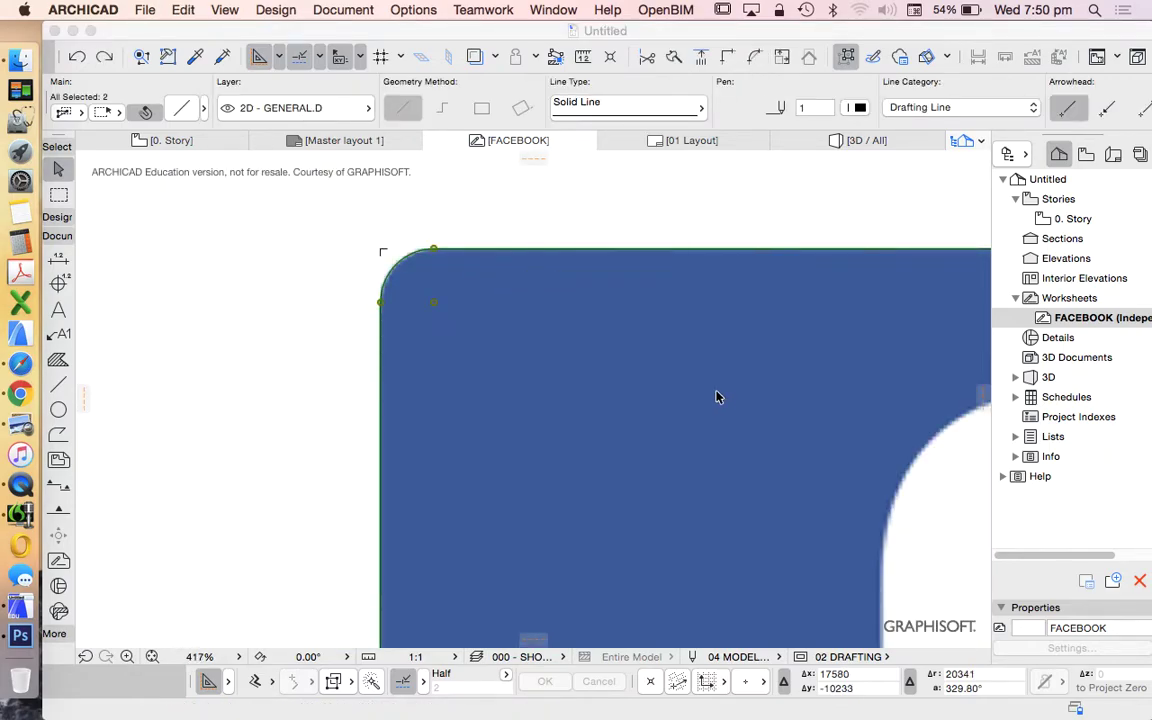
key(Escape)
scroll(478, 256, down, 5)
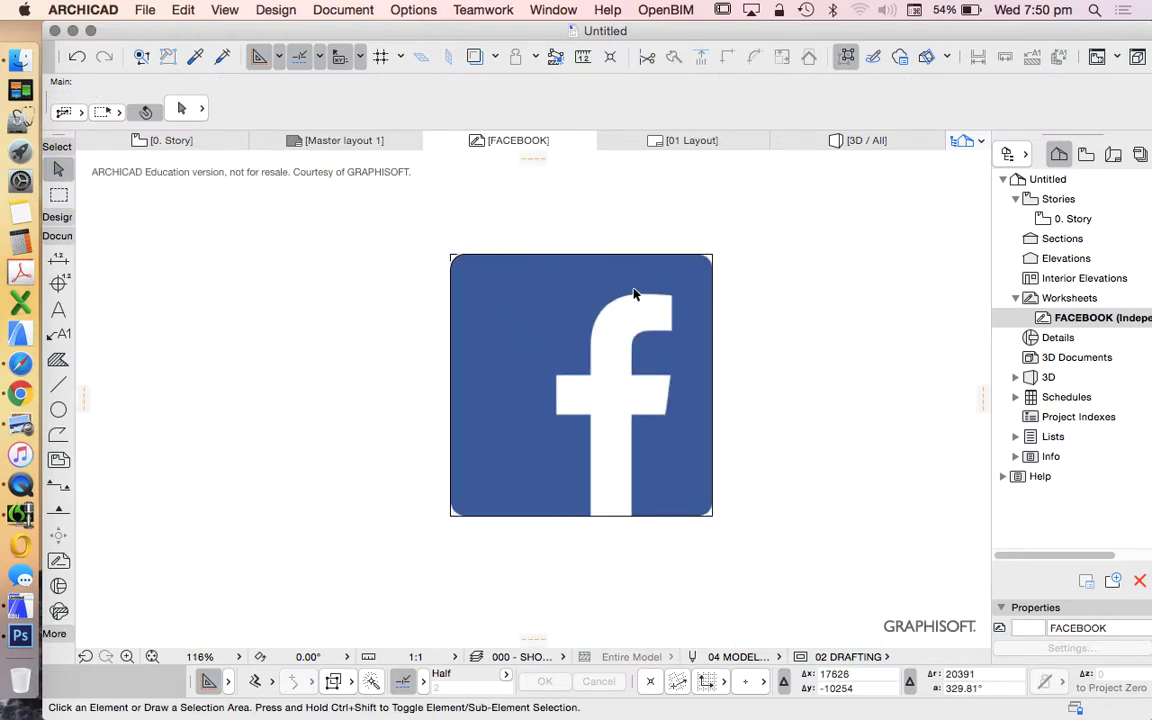
scroll(452, 239, up, 3)
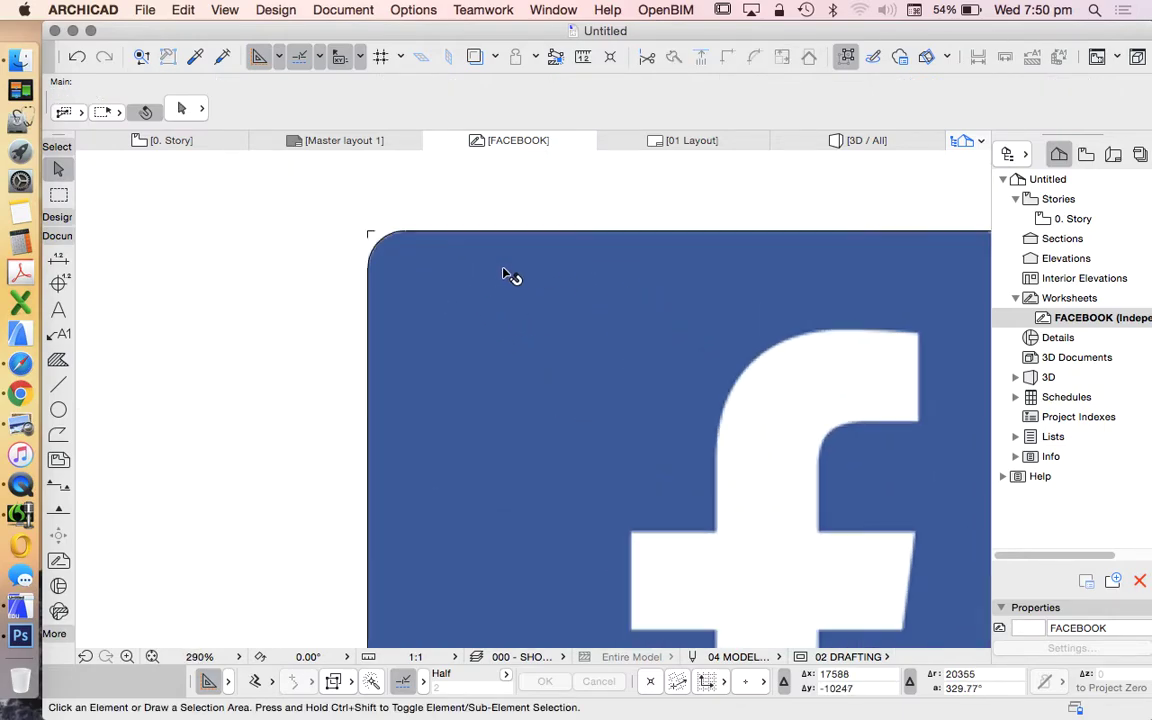
click(437, 234)
click(370, 298)
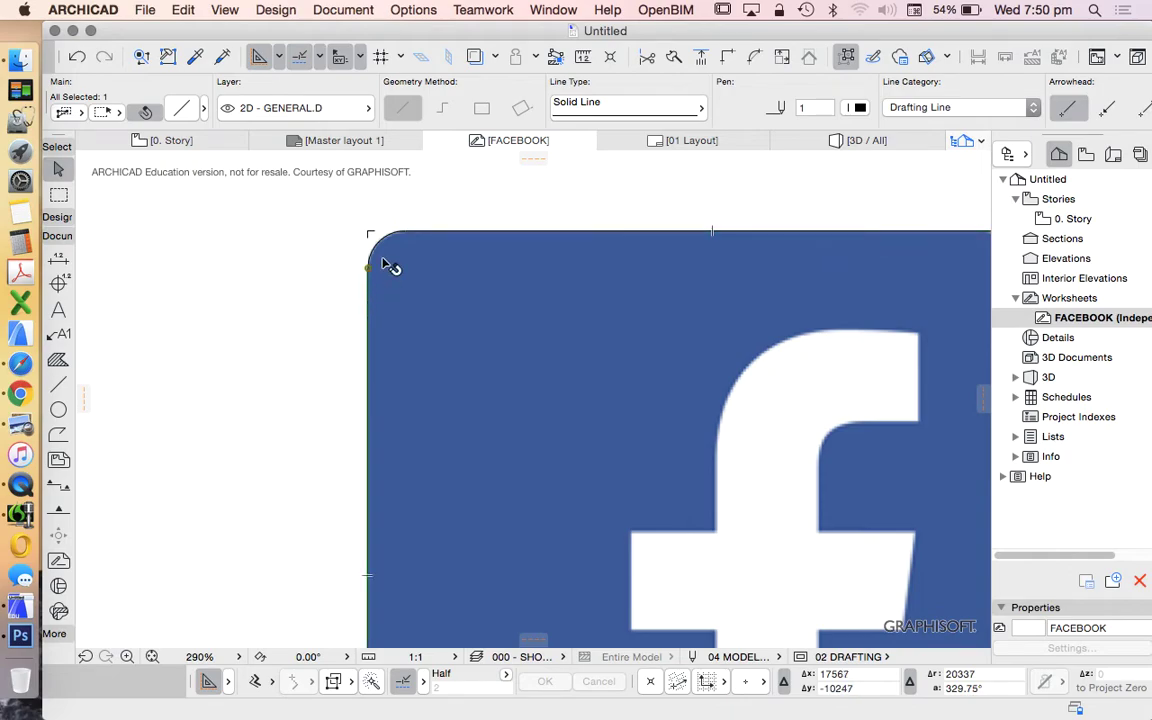
click(389, 239)
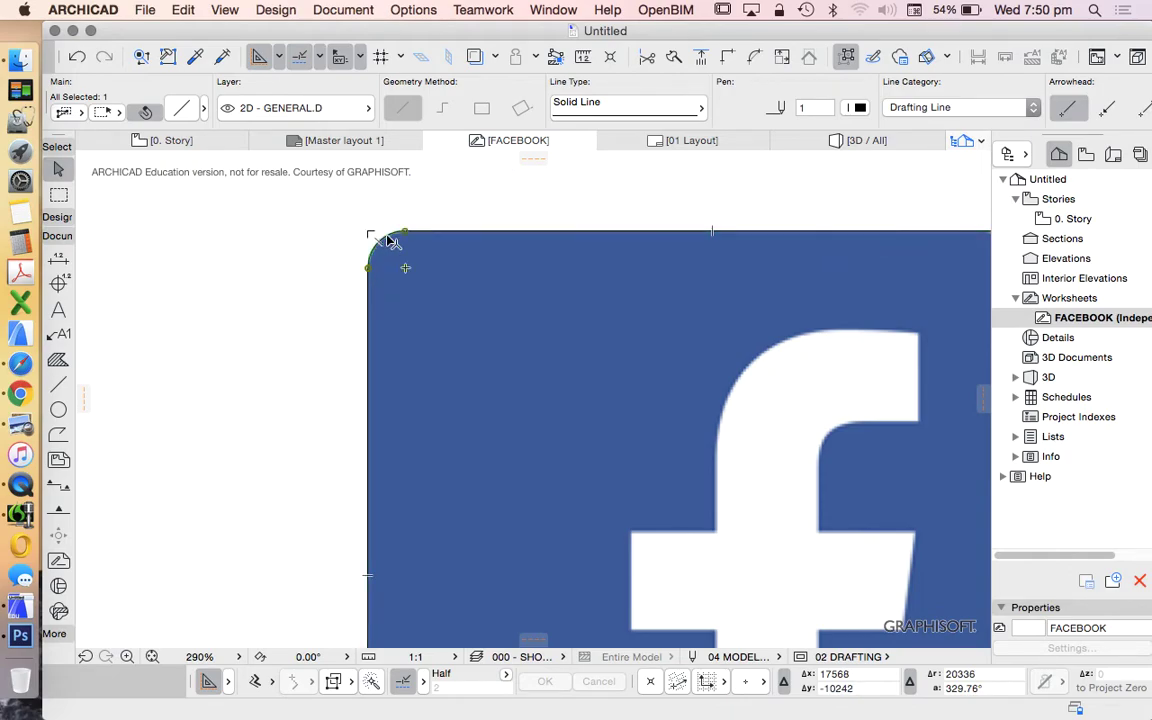
scroll(415, 230, down, 4)
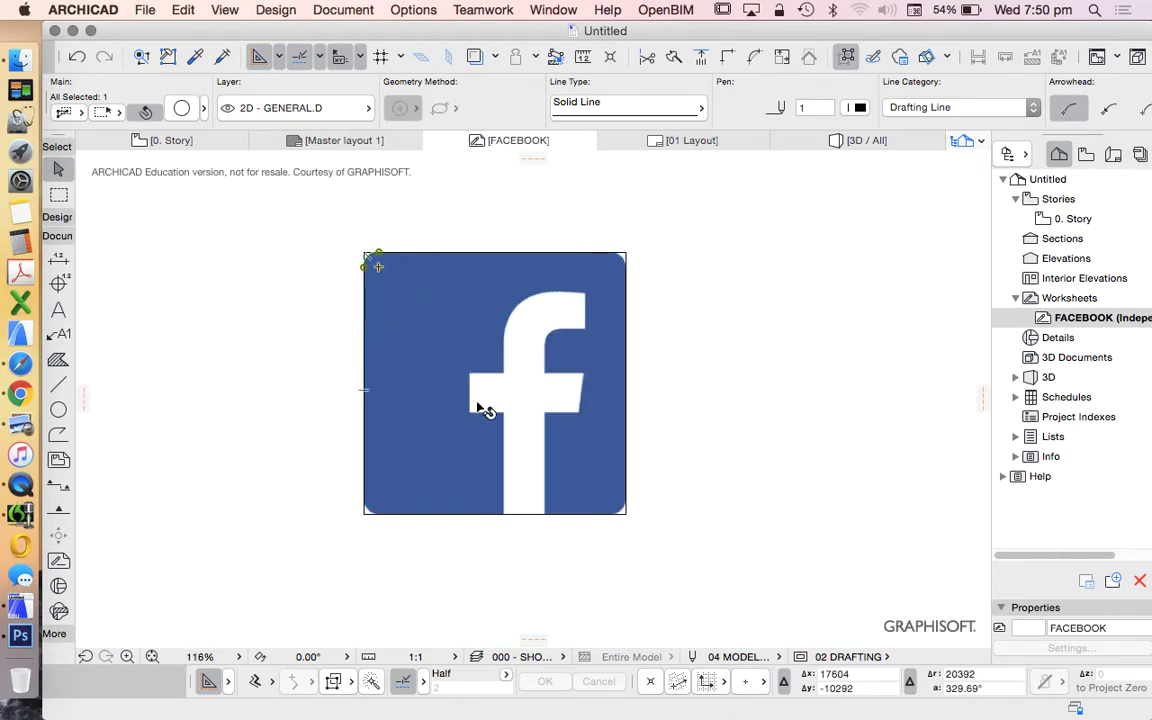
key(Escape)
scroll(419, 339, up, 4)
scroll(405, 337, down, 2)
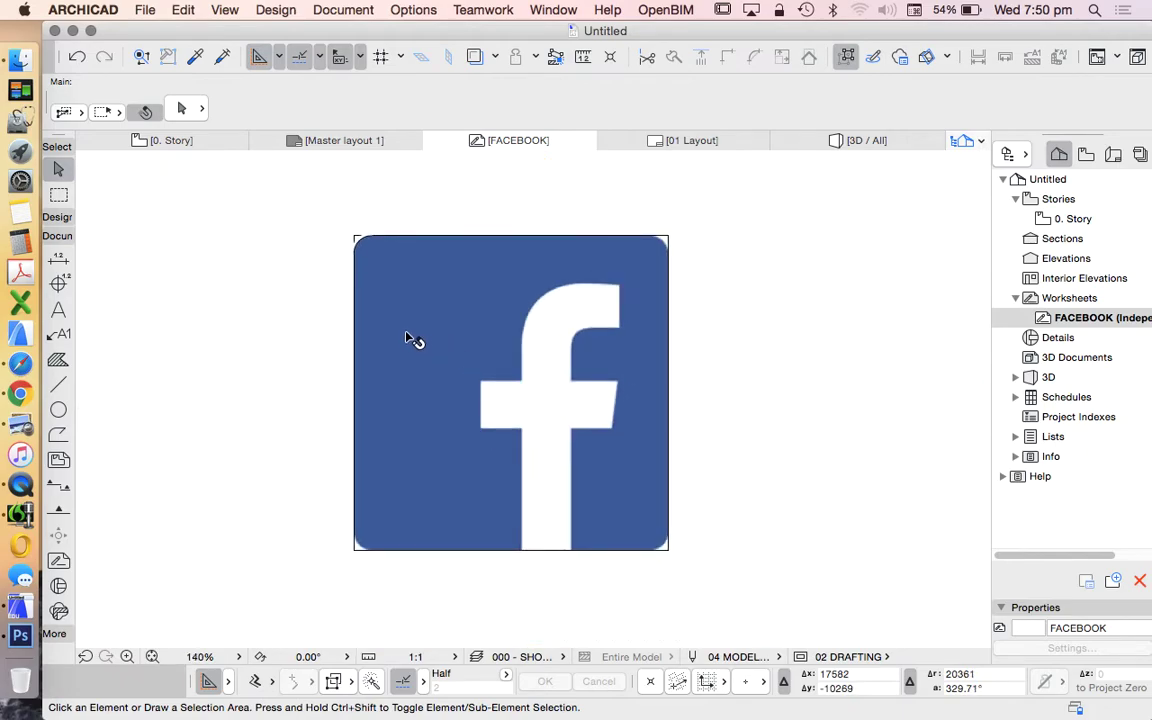
- Undo the fillet and traced outline, test-delete the logo figure, then restore and deselect it
click(334, 210)
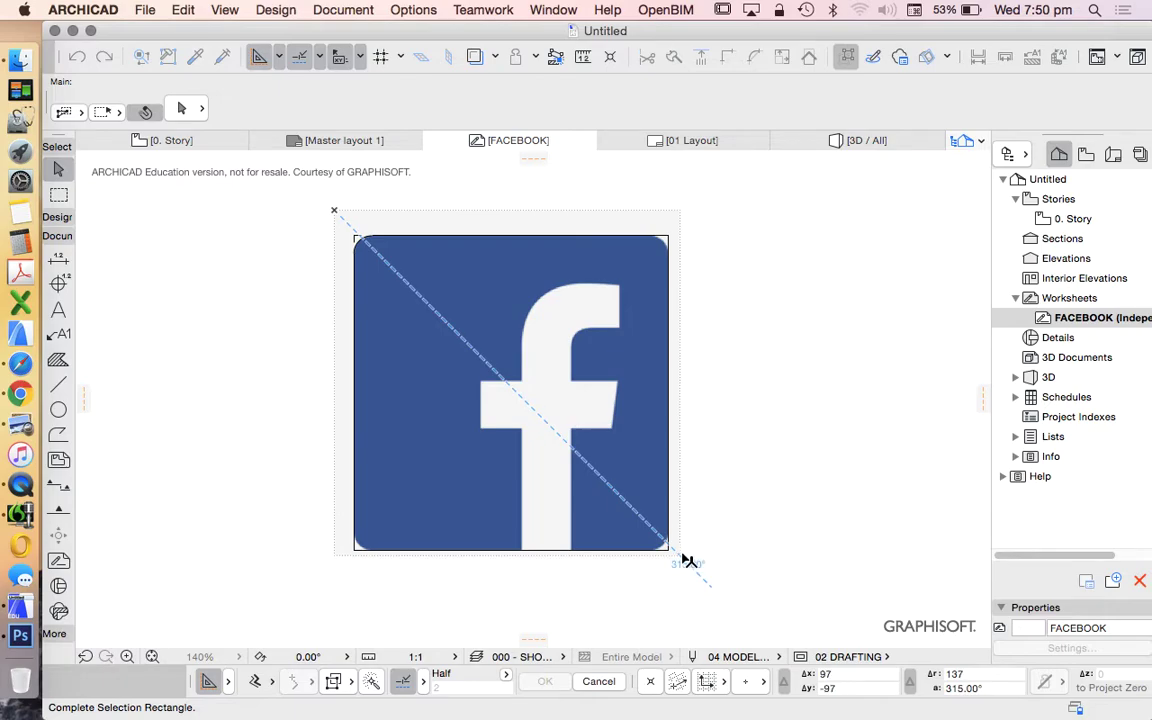
key(Escape)
key(super+z)
key(Escape)
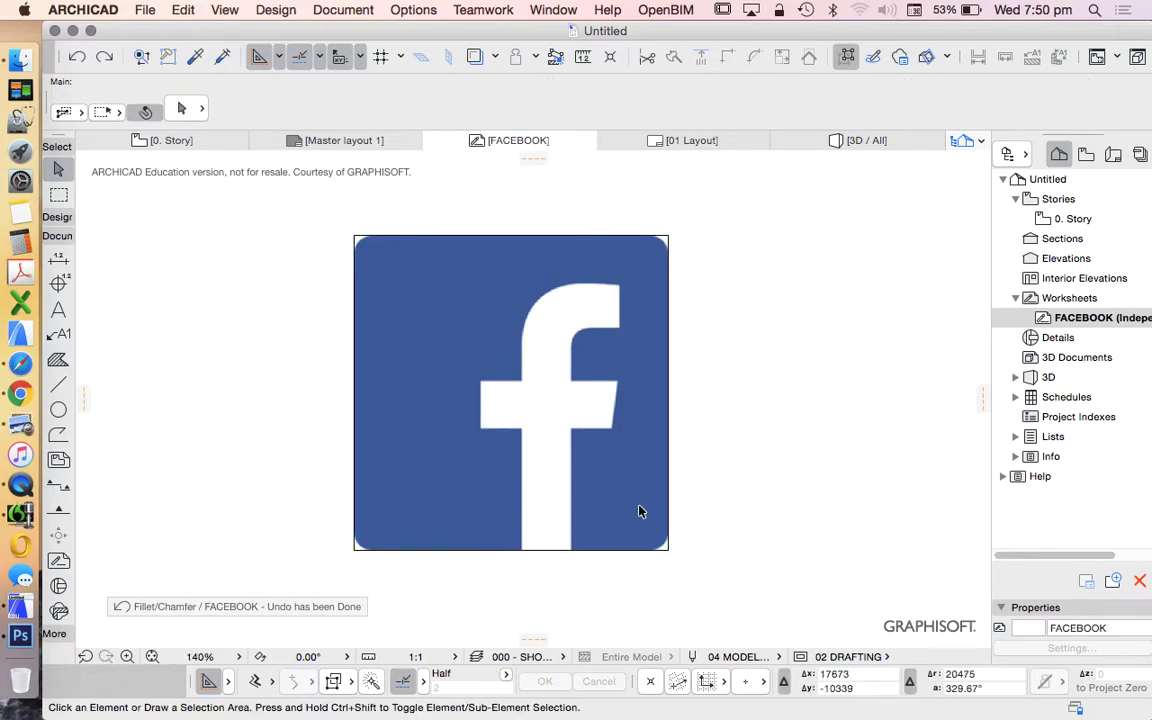
click(709, 567)
click(327, 223)
key(Delete)
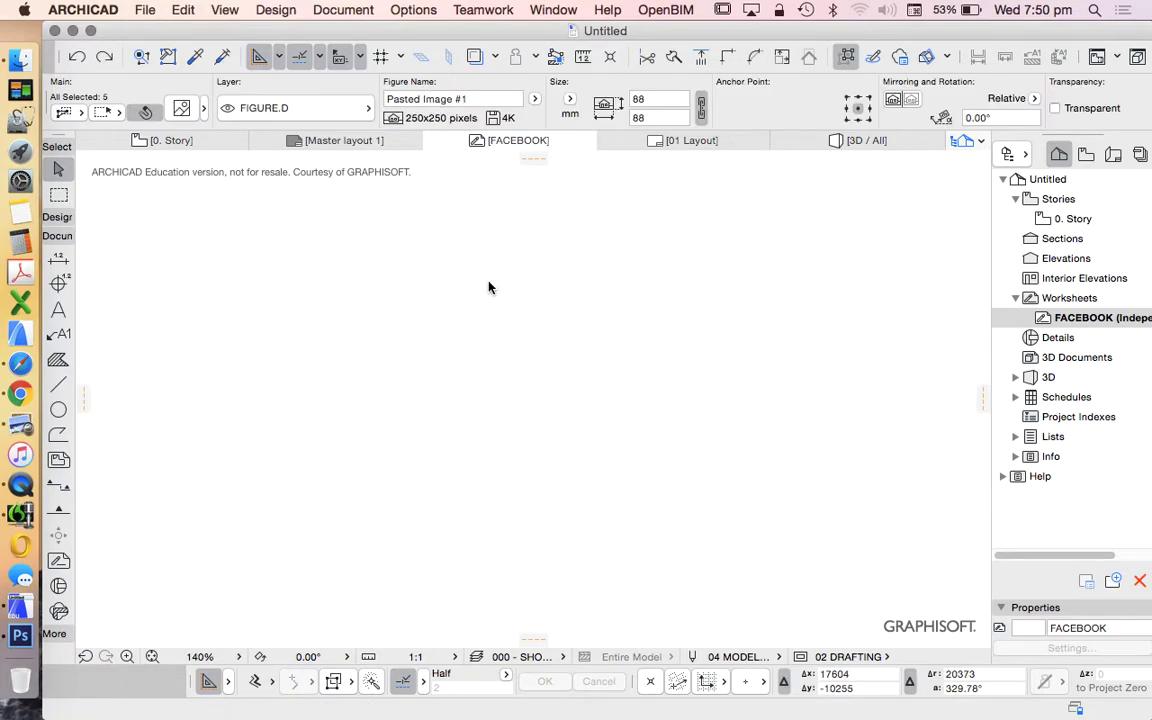
key(super+z)
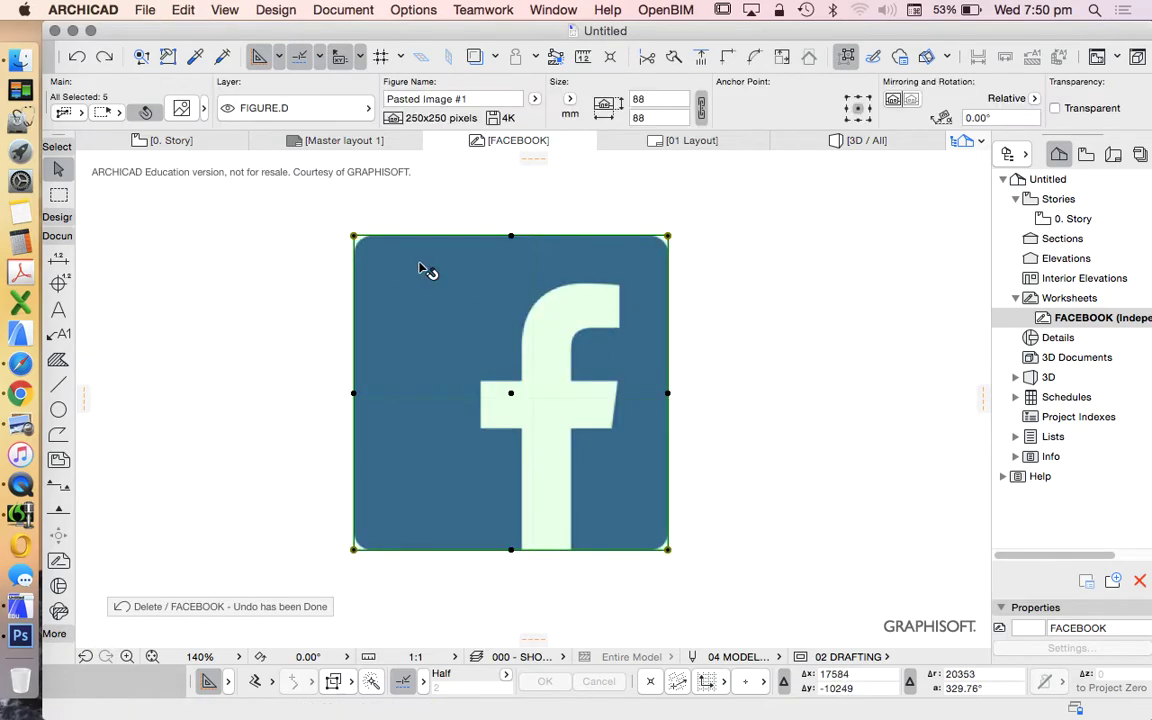
key(Escape)
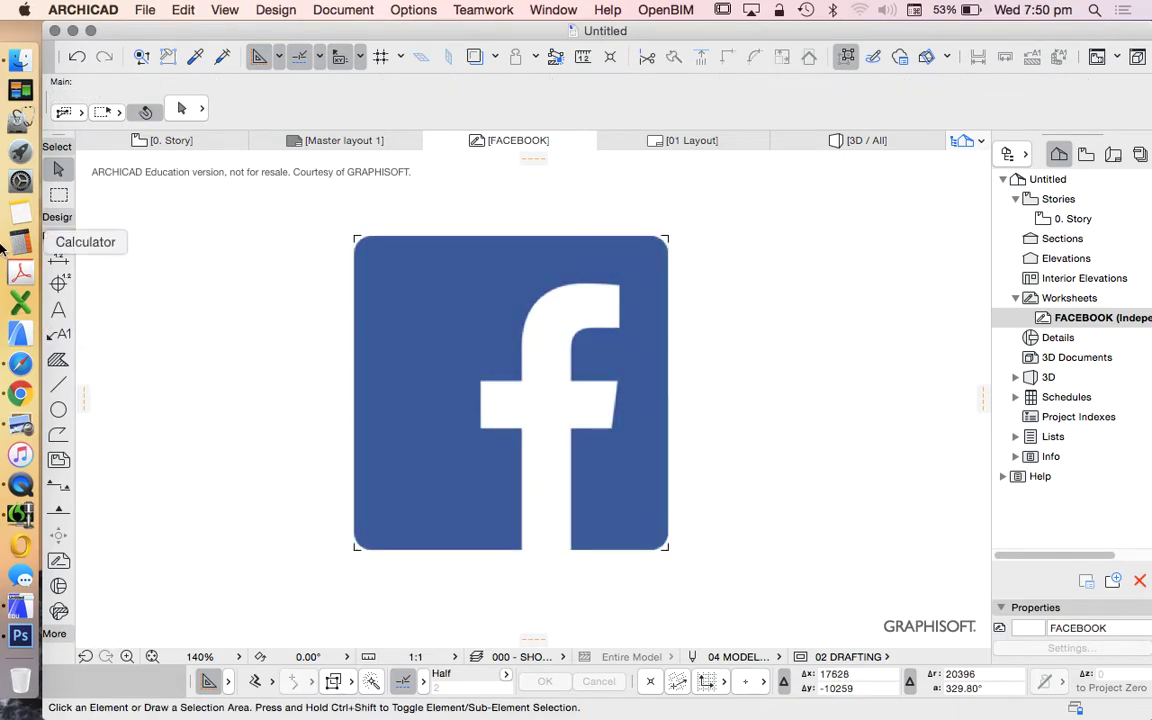
- Draw a rectangular polyline from the logo's top-left corner to its bottom-right corner
click(58, 434)
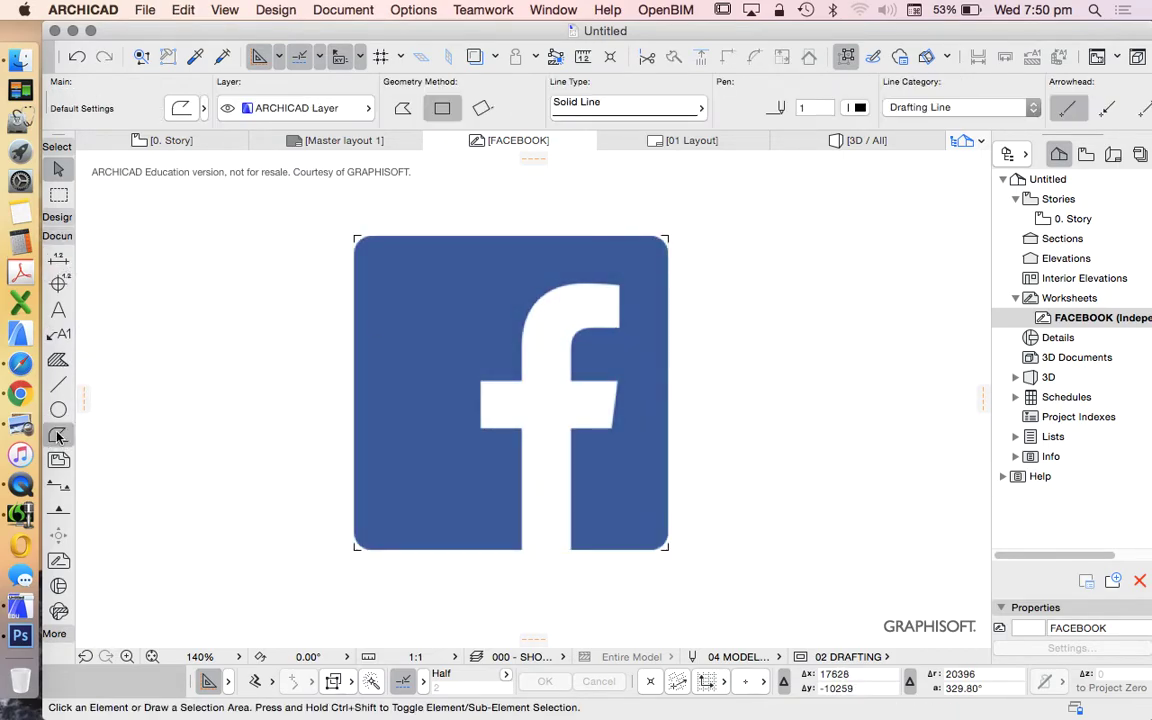
click(355, 236)
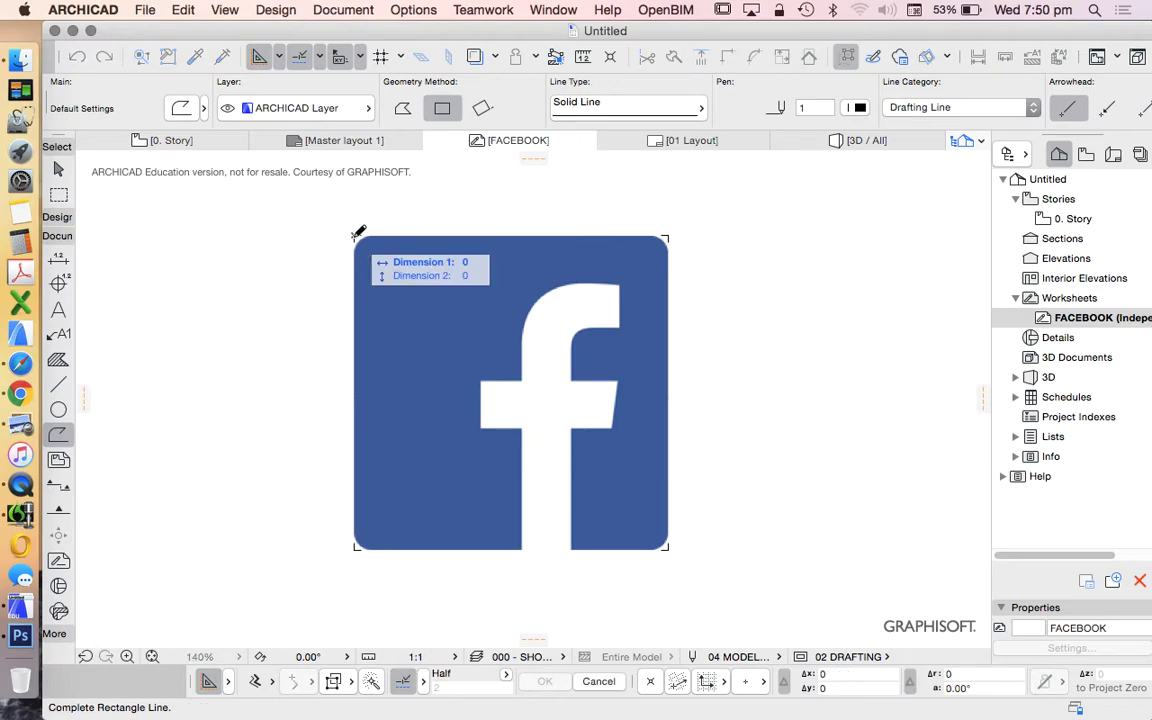
click(668, 549)
key(Escape)
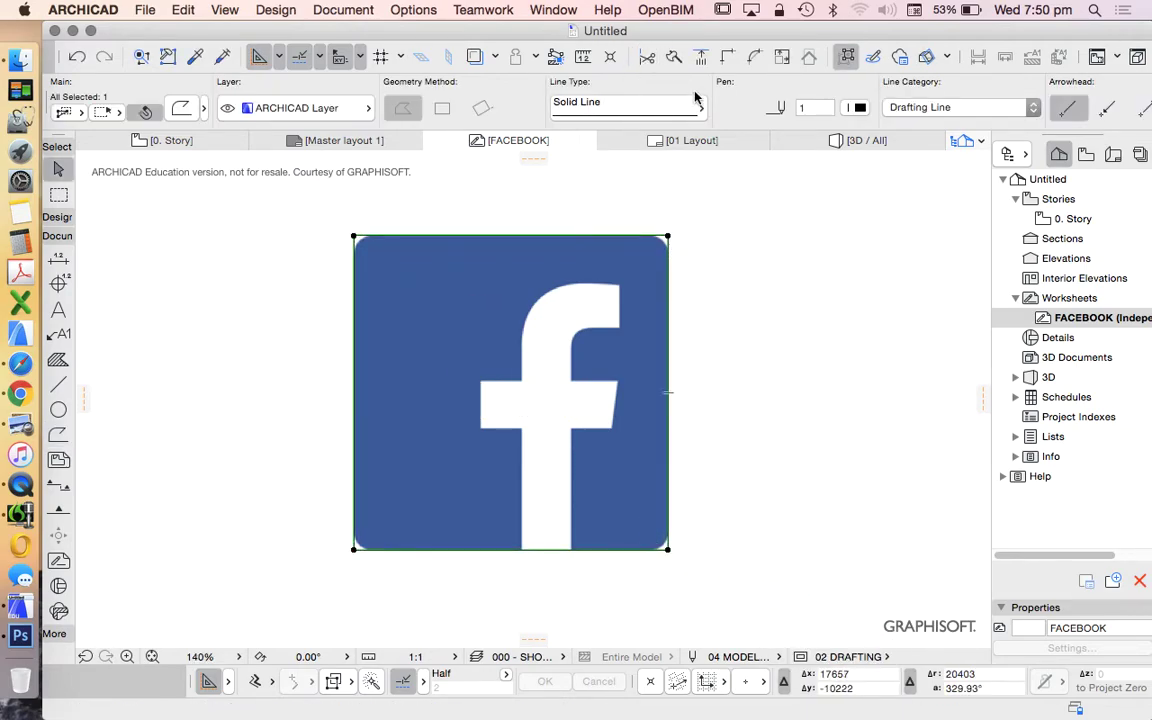
- Round all corners of the rectangle outline with a fillet radius of 5
click(752, 56)
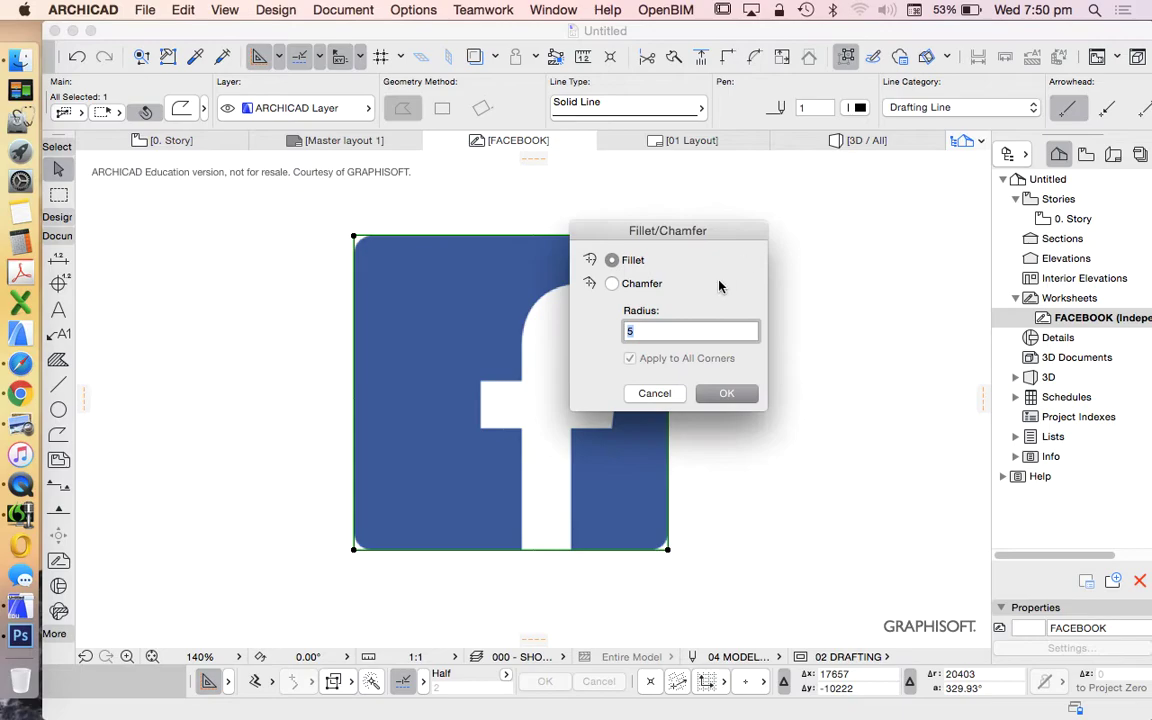
click(740, 395)
click(807, 420)
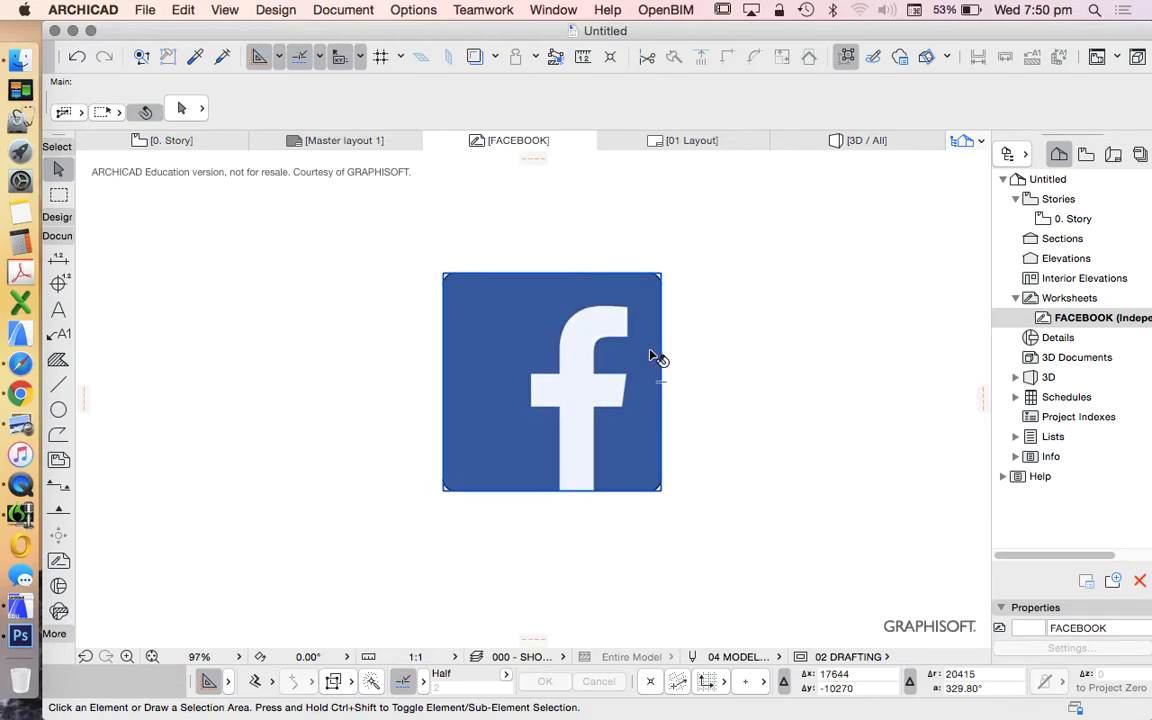
scroll(560, 335, up, 3)
scroll(548, 335, down, 2)
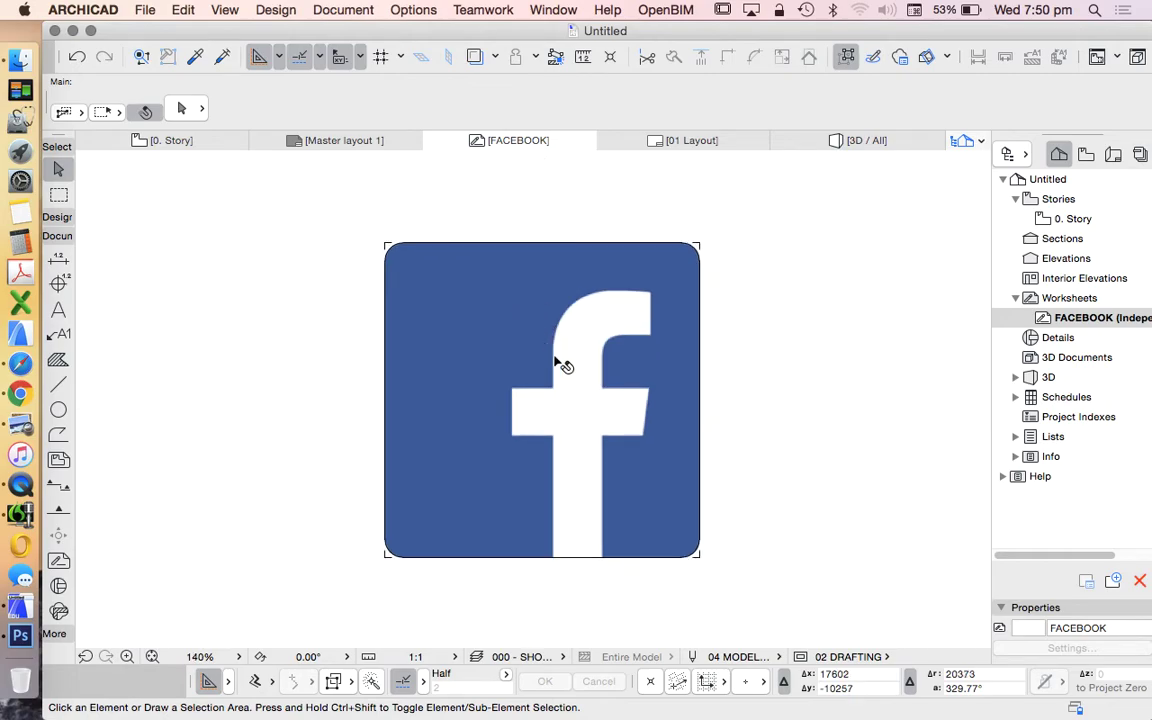
scroll(665, 552, up, 2)
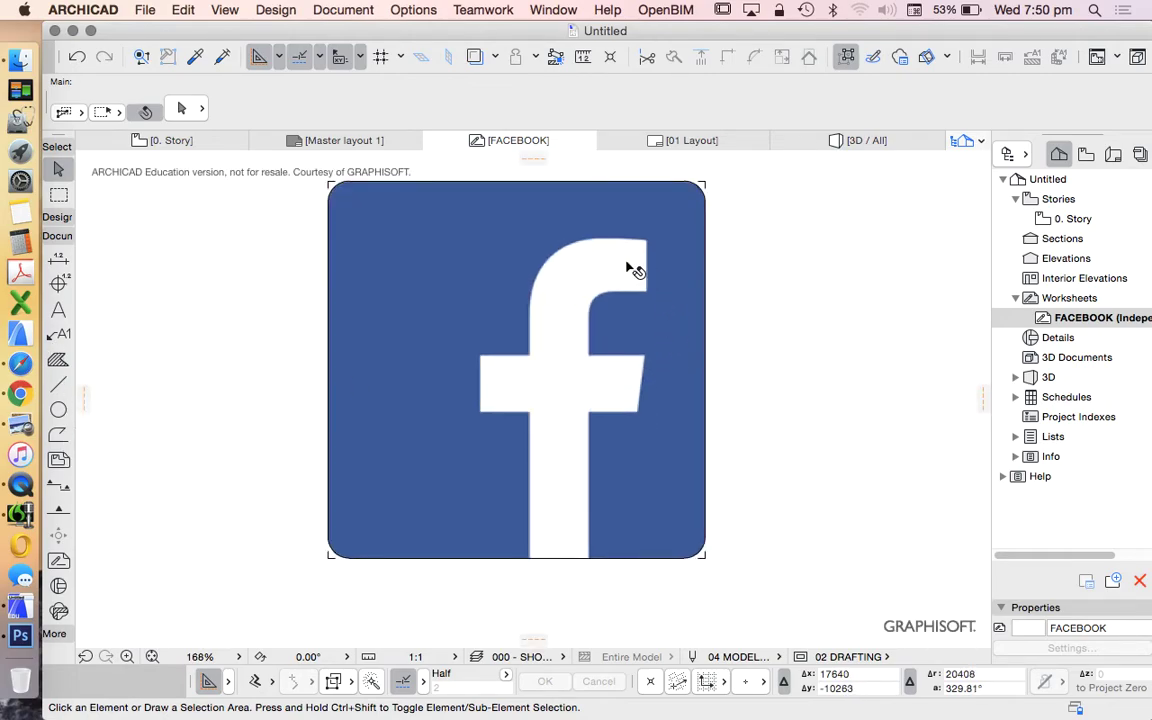
click(58, 384)
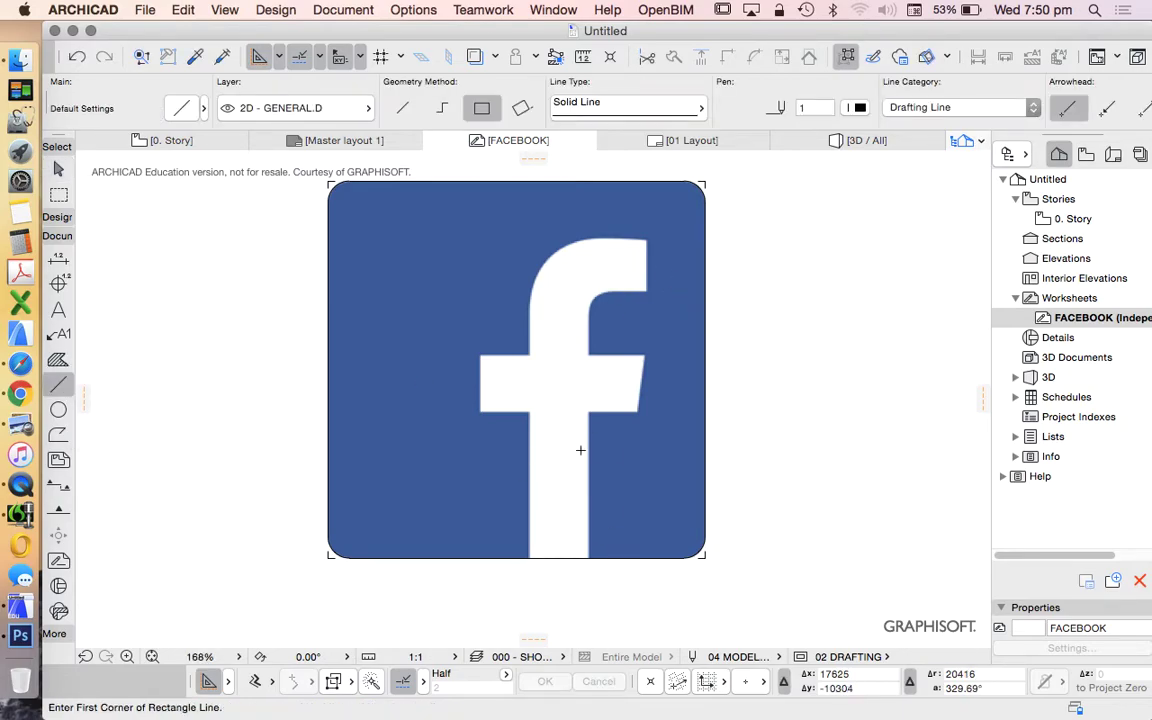
- Draw a vertical line along the f's left stem edge, extending below the logo
click(528, 300)
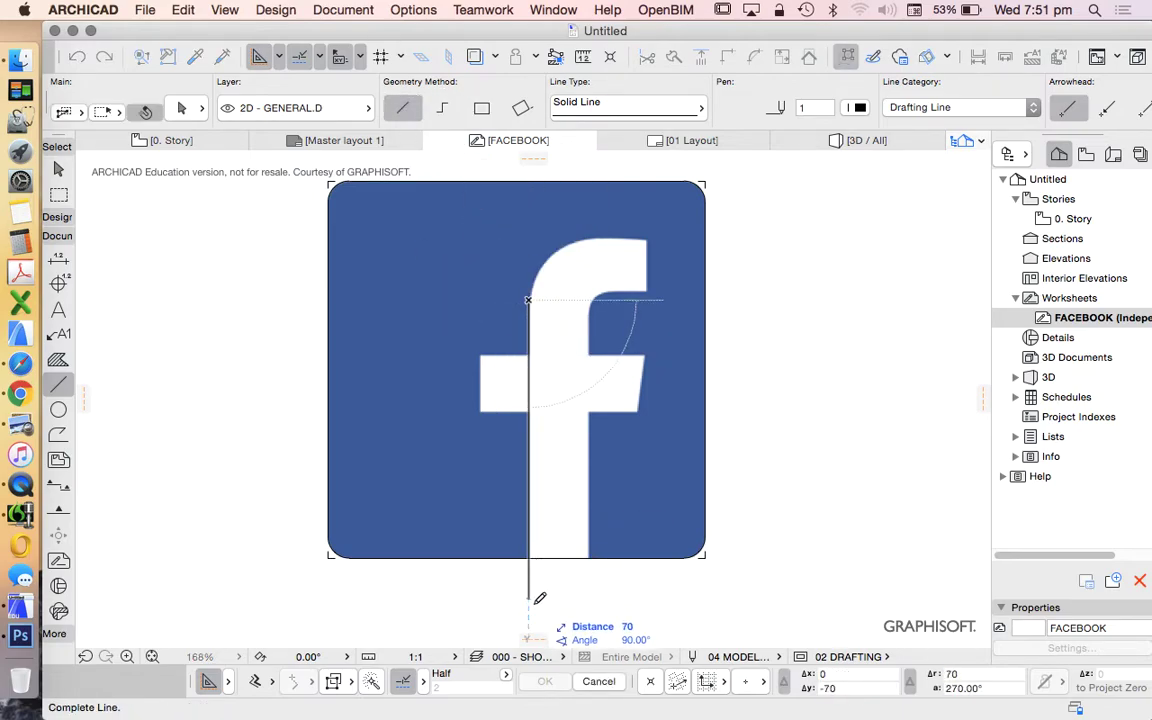
click(528, 595)
scroll(529, 548, up, 5)
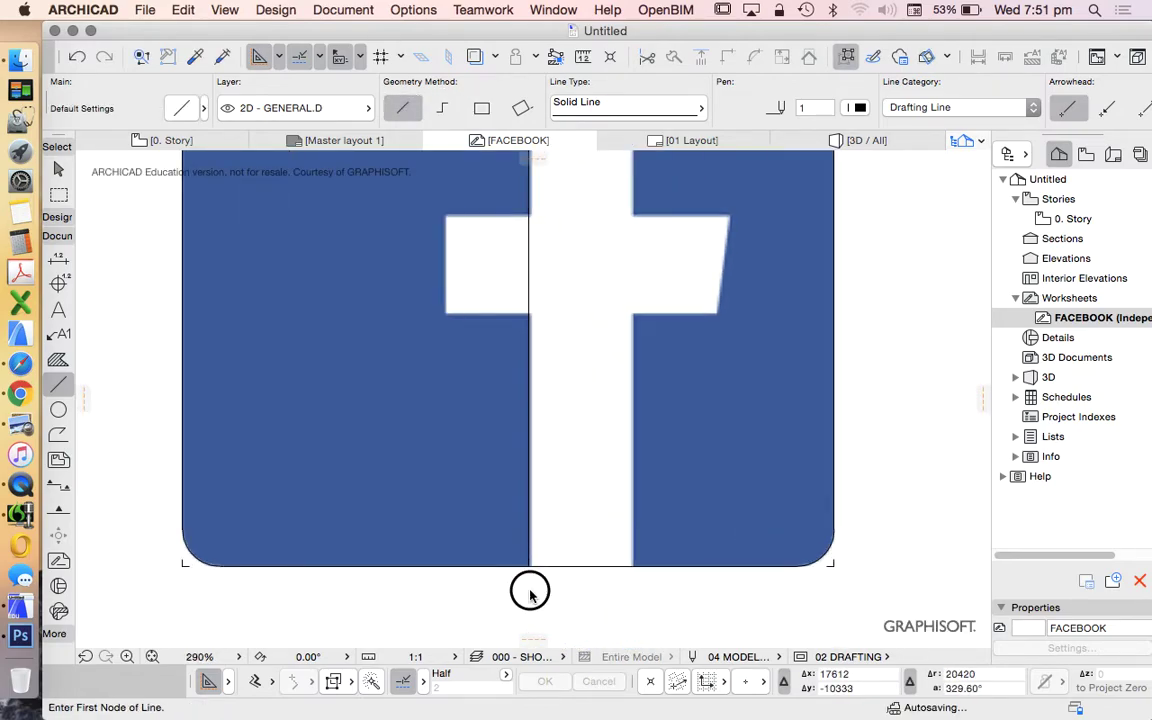
scroll(528, 590, down, 7)
- Place a moved copy of the stem line along the f's right stem edge
shift+click(533, 432)
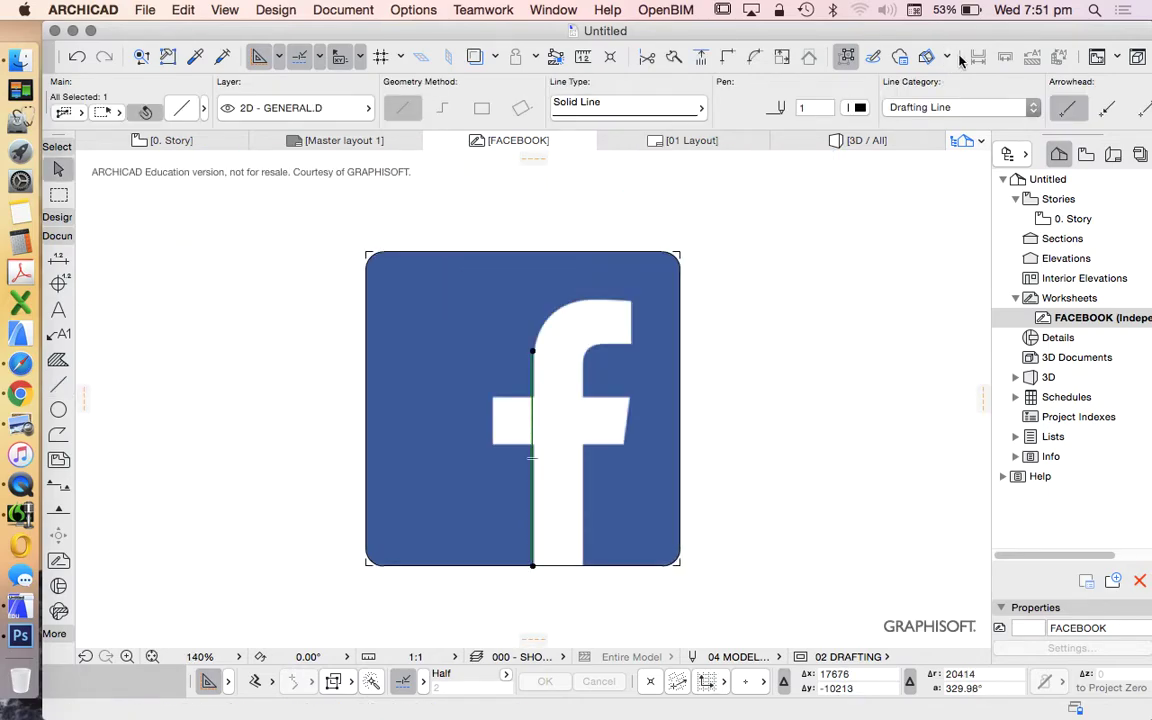
right_click(600, 184)
mouse_move(681, 329)
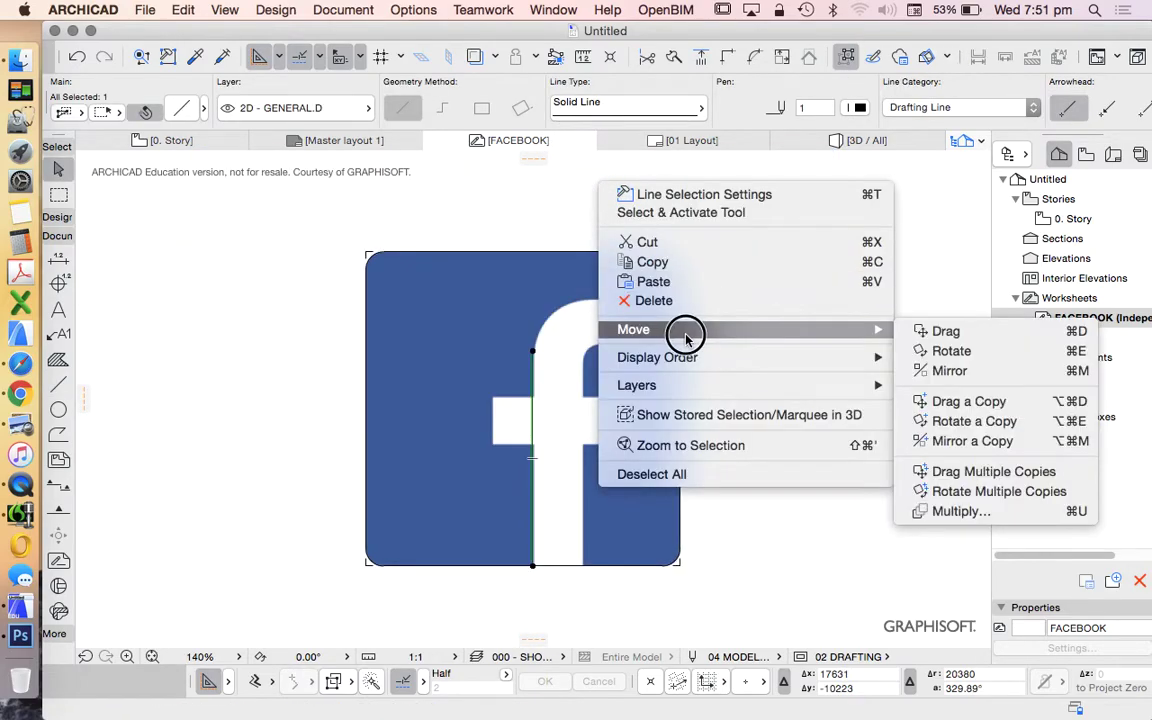
click(935, 400)
click(534, 355)
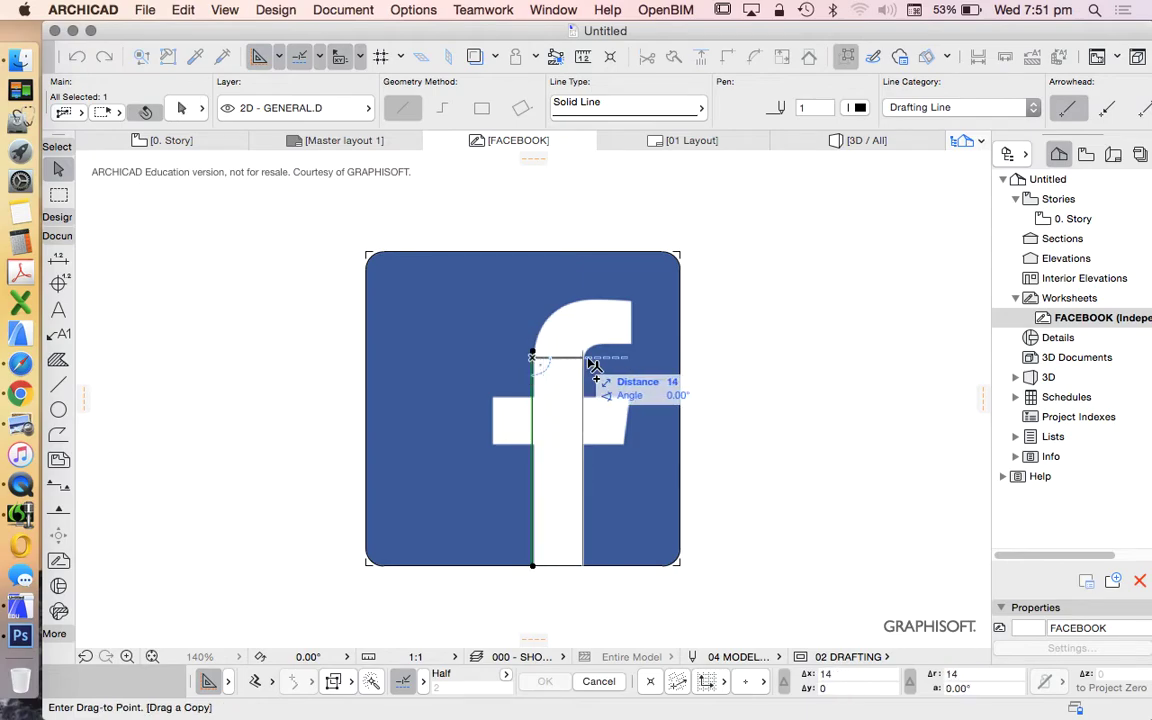
scroll(592, 356, up, 5)
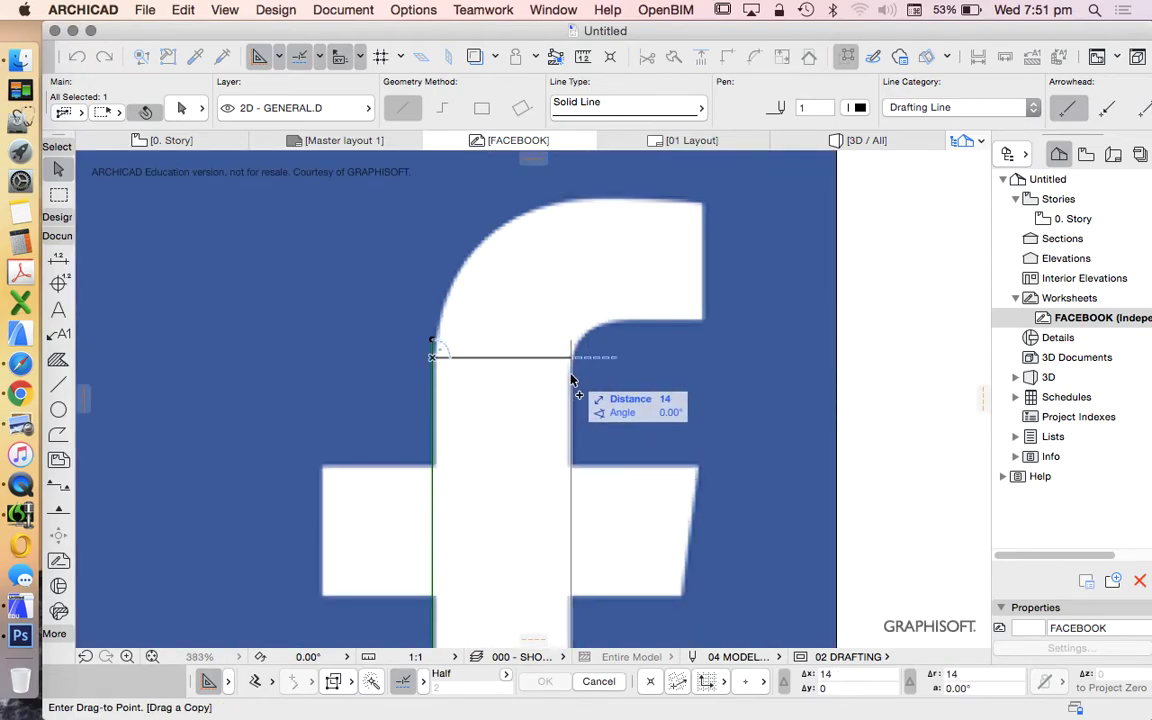
click(571, 378)
scroll(568, 368, down, 5)
scroll(560, 432, up, 1)
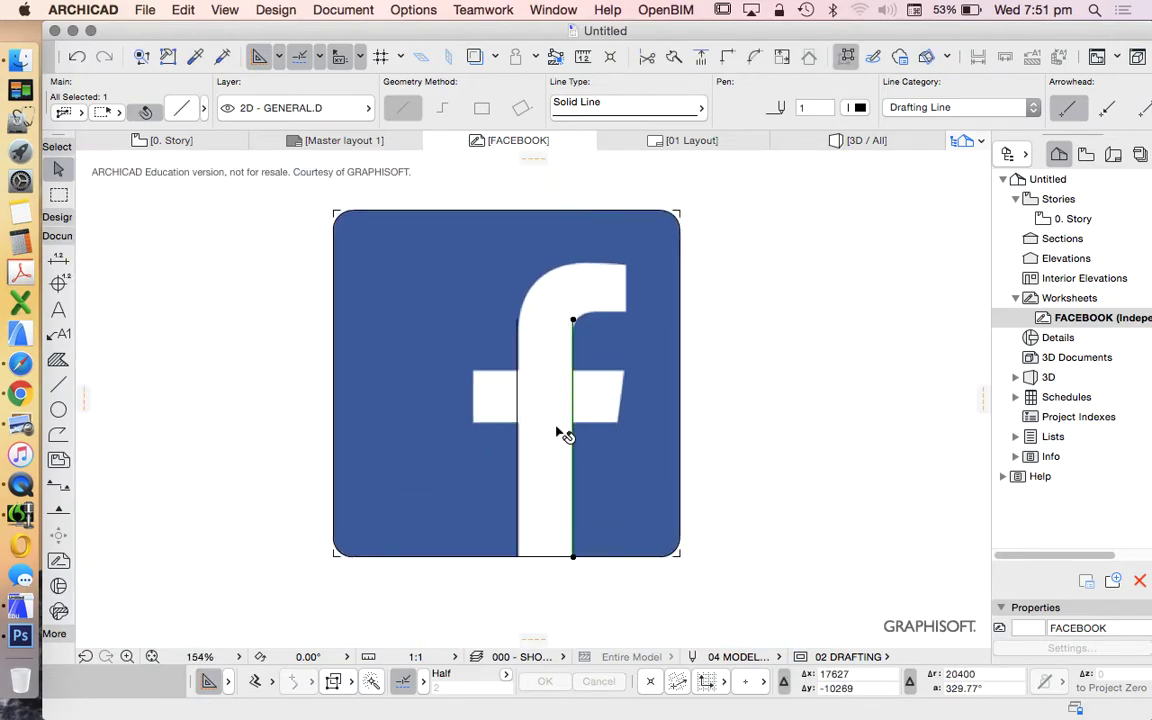
scroll(518, 418, up, 9)
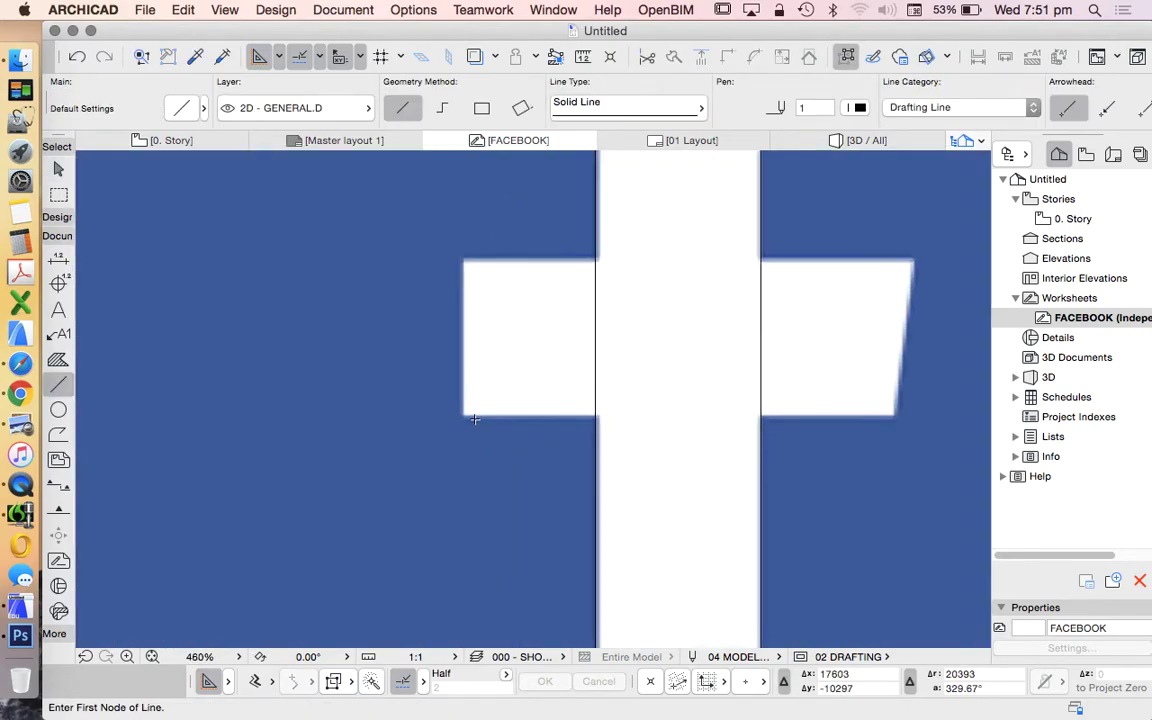
- Draw a line from the f's inner corner to the stem's right corner
click(446, 420)
scroll(460, 404, right, 5)
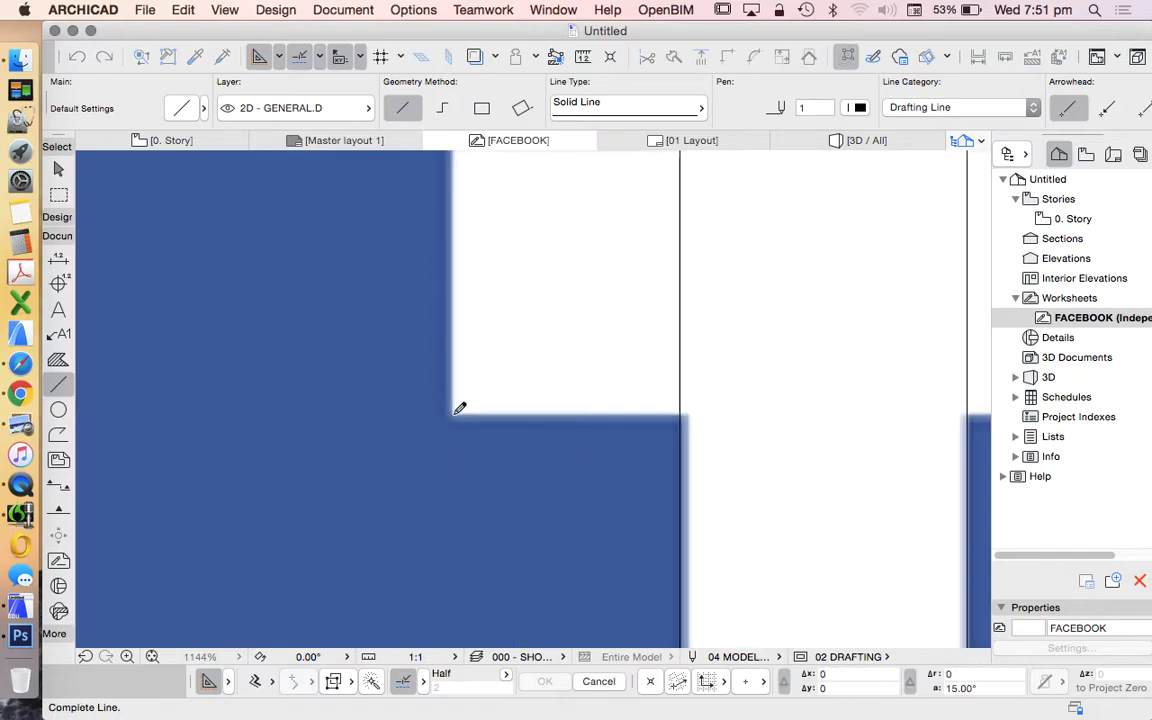
scroll(868, 412, up, 2)
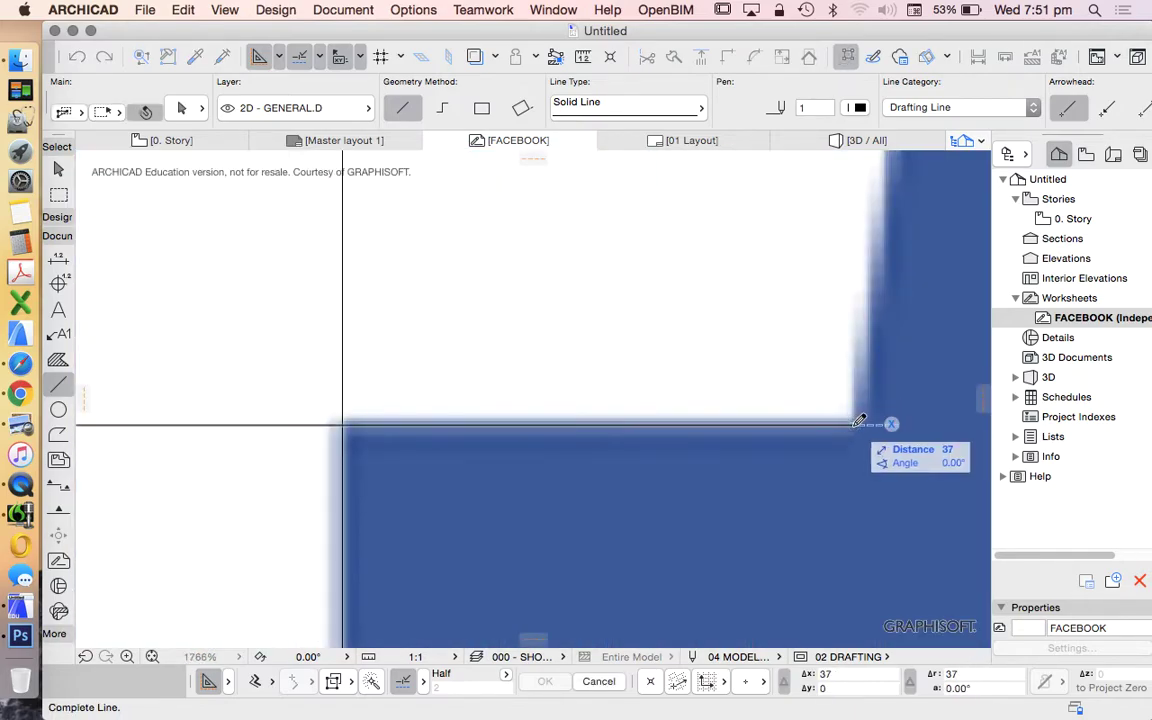
click(858, 421)
scroll(706, 395, down, 5)
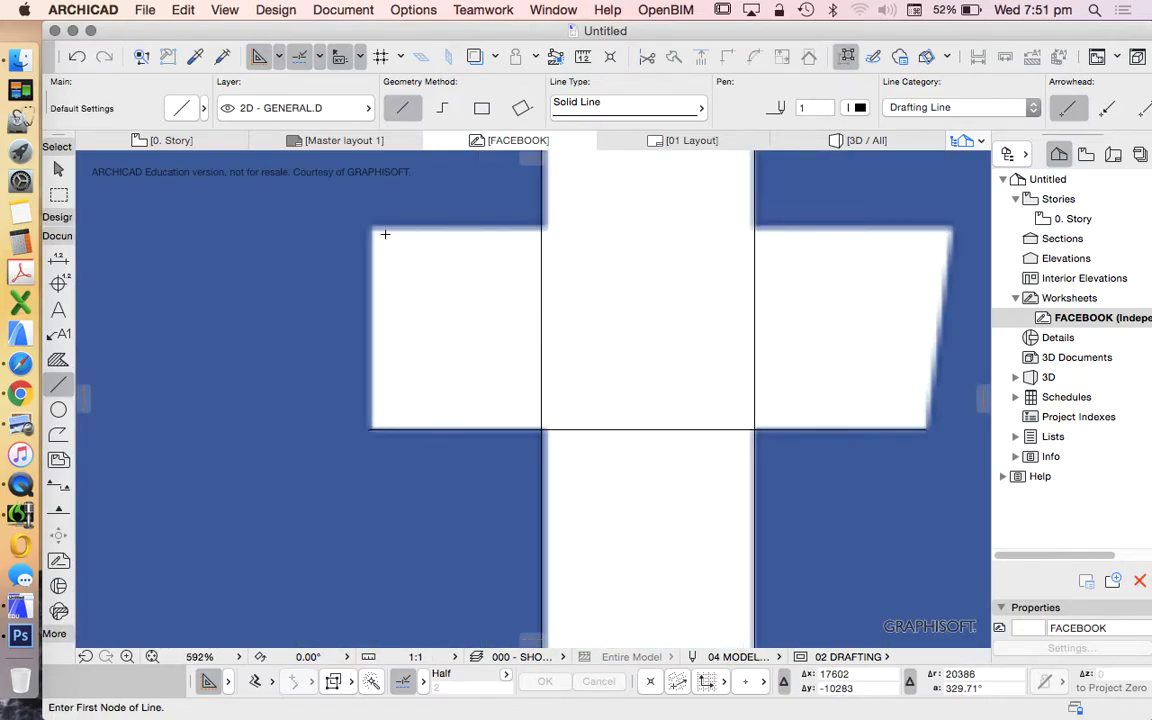
scroll(380, 234, up, 4)
scroll(396, 249, down, 6)
- Trace the crossbar's left edge from its bottom-left to top-left corner
click(385, 388)
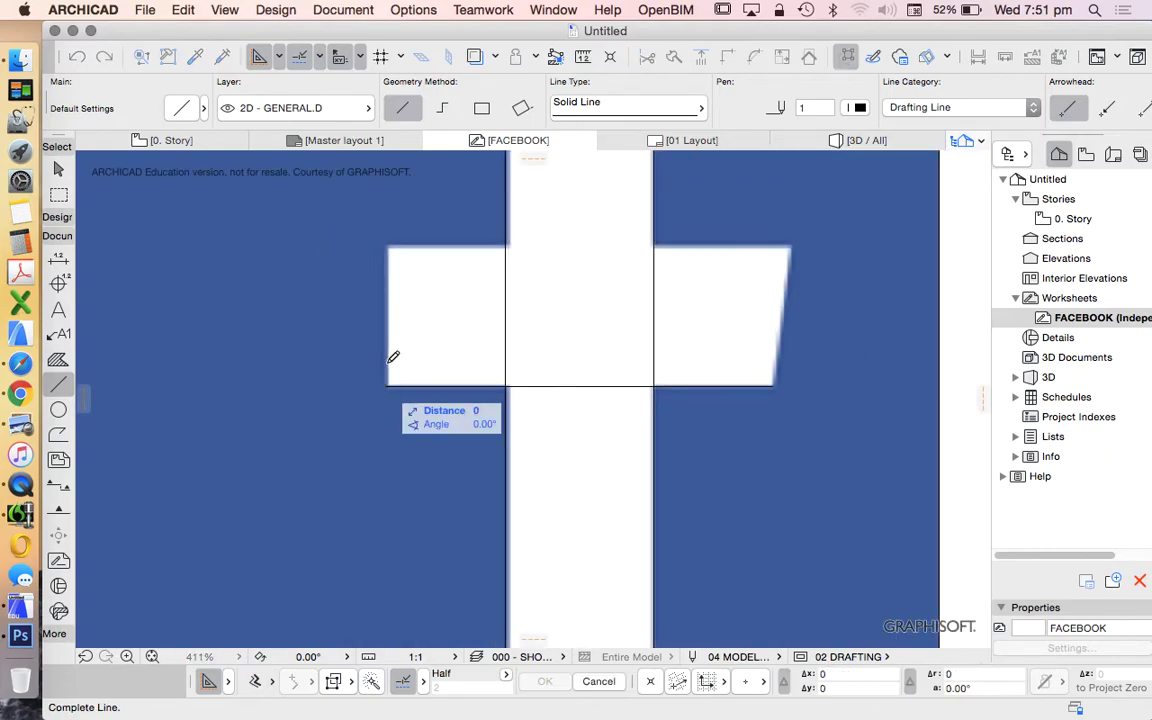
scroll(390, 240, up, 4)
scroll(401, 239, up, 4)
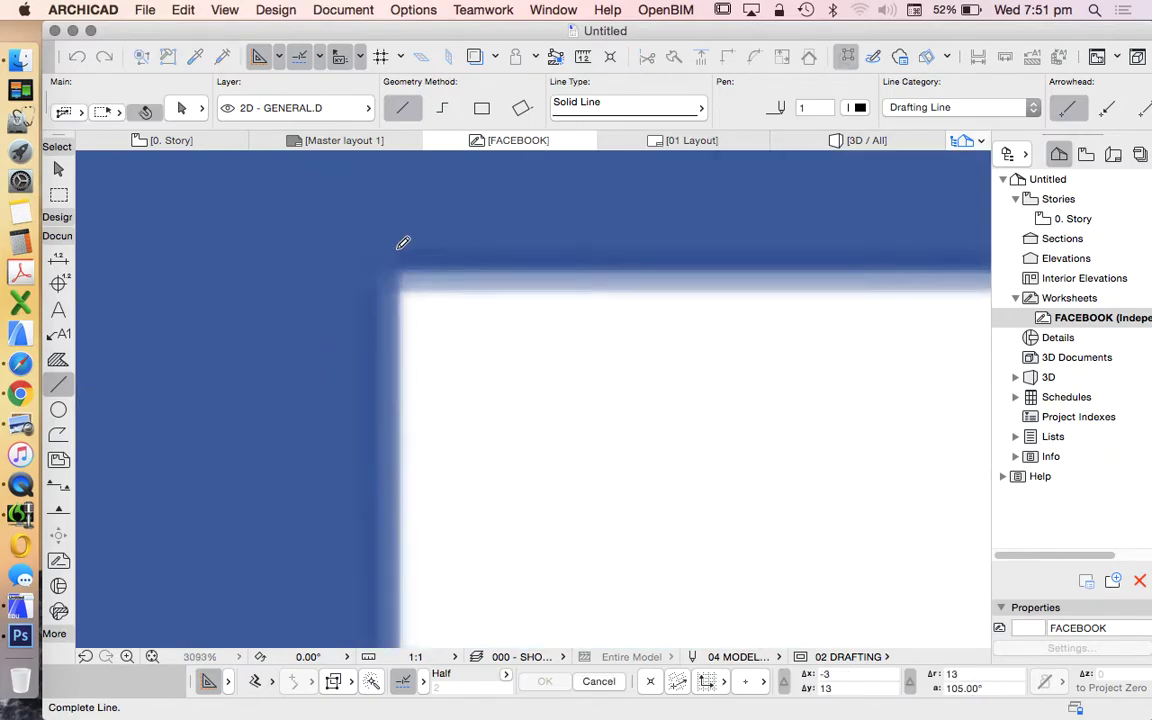
scroll(404, 252, down, 4)
scroll(388, 265, up, 4)
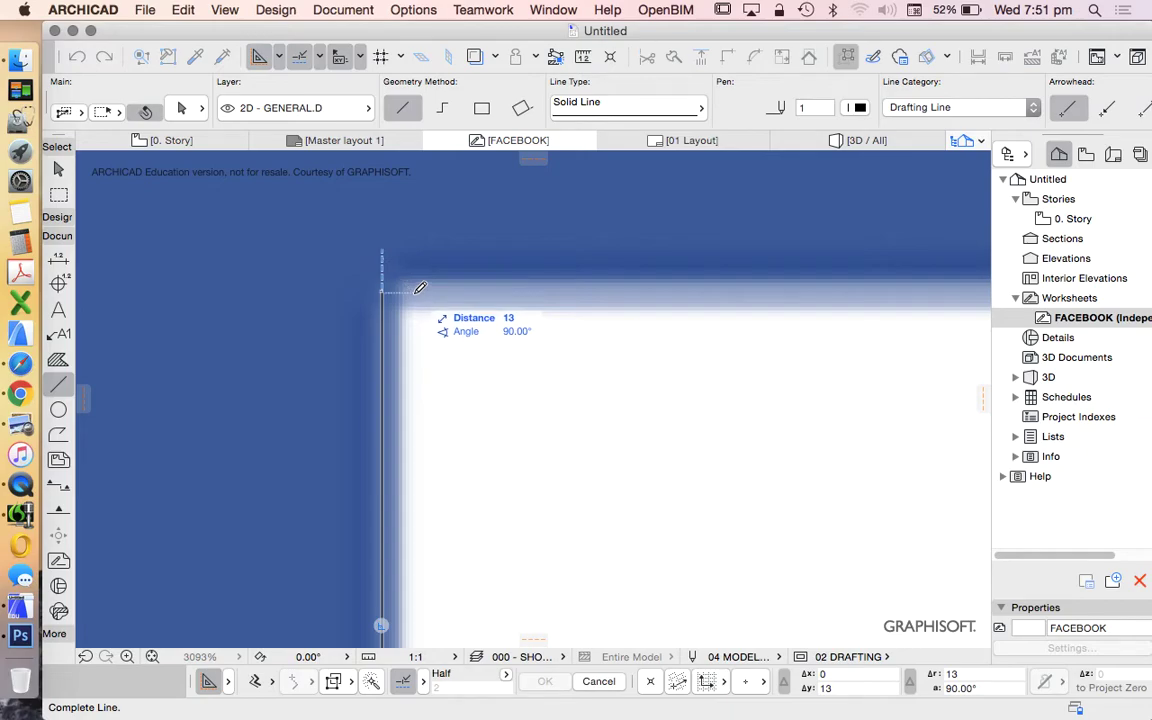
click(382, 282)
- Trace the crossbar's top edge and its slanted right edge
click(385, 283)
scroll(378, 271, down, 4)
scroll(378, 271, down, 4)
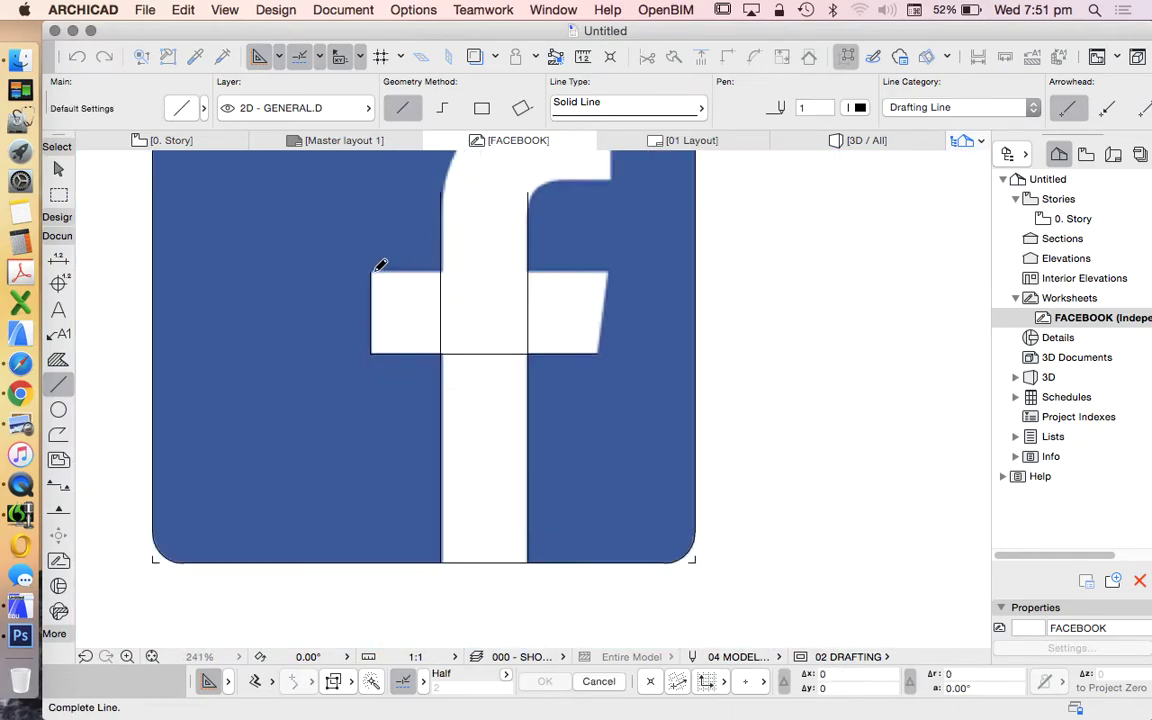
scroll(603, 272, up, 4)
scroll(603, 272, up, 5)
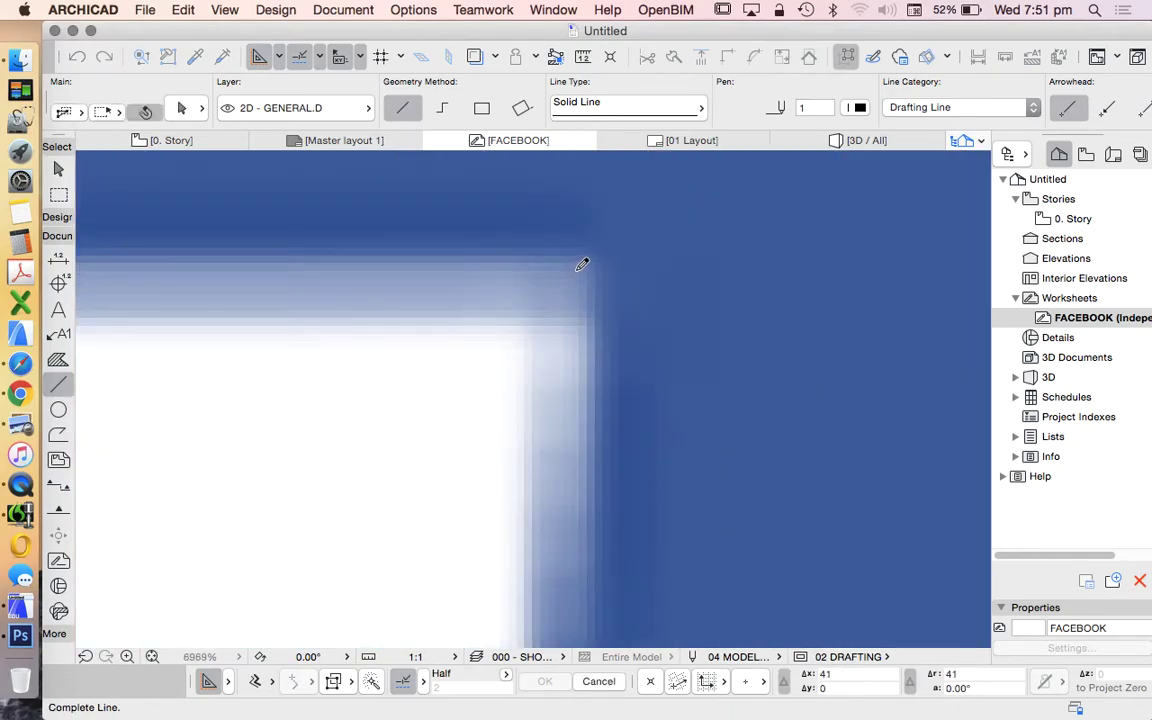
click(572, 279)
click(573, 280)
scroll(573, 280, down, 10)
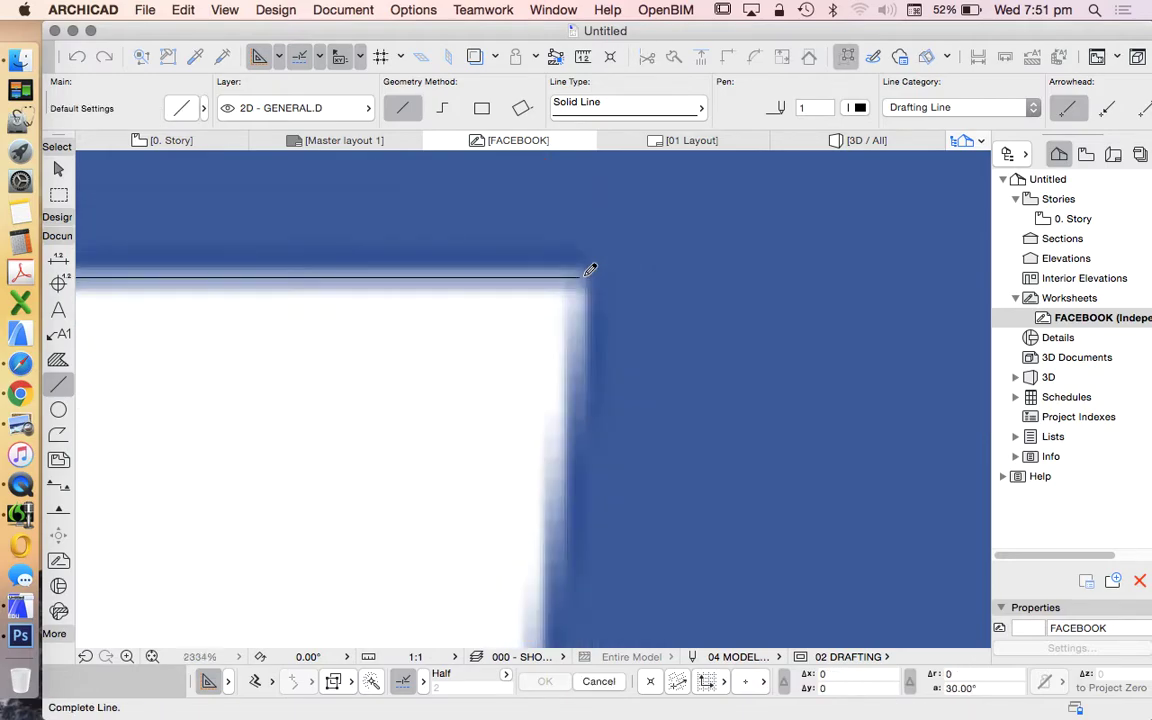
click(563, 435)
- Draw the edge beneath the upper arm, from the inner corner to where the curve begins
scroll(563, 435, down, 3)
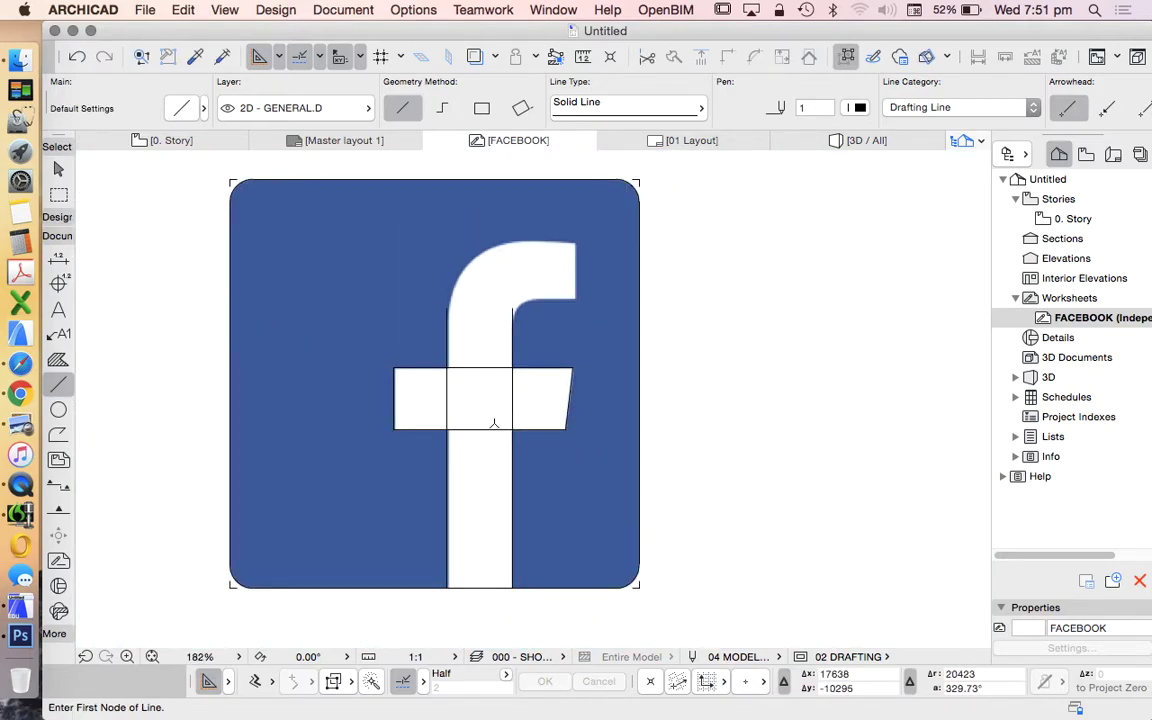
scroll(489, 347, up, 3)
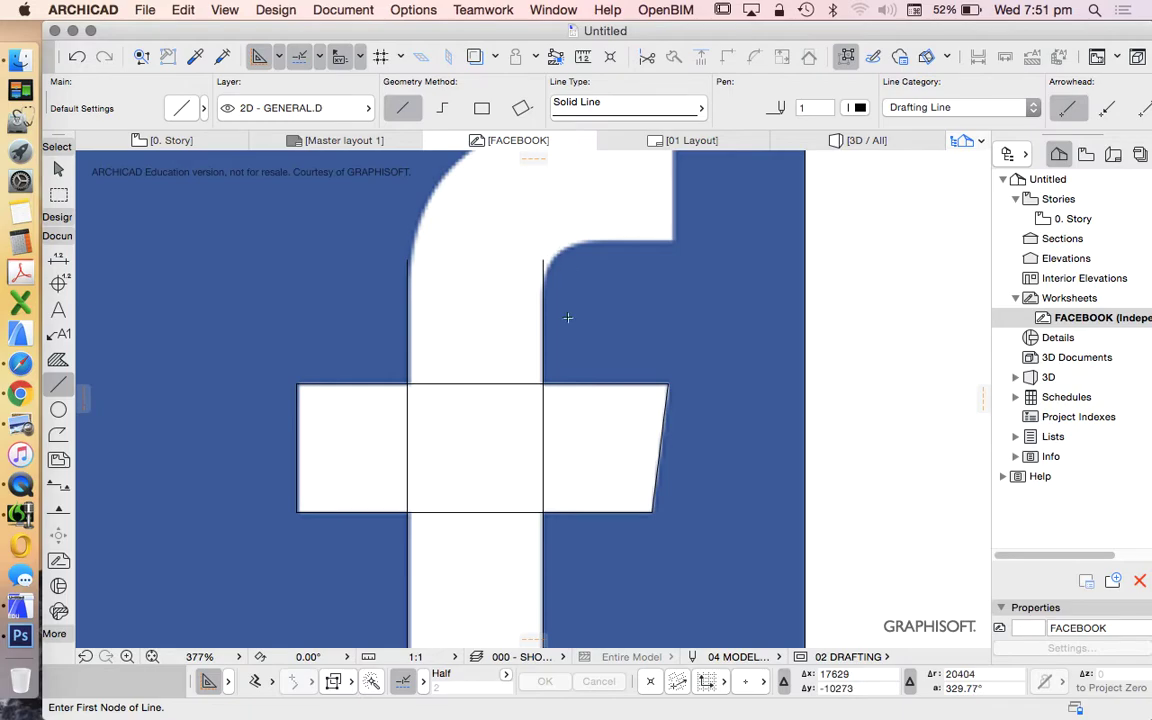
scroll(506, 330, up, 3)
scroll(640, 420, up, 1)
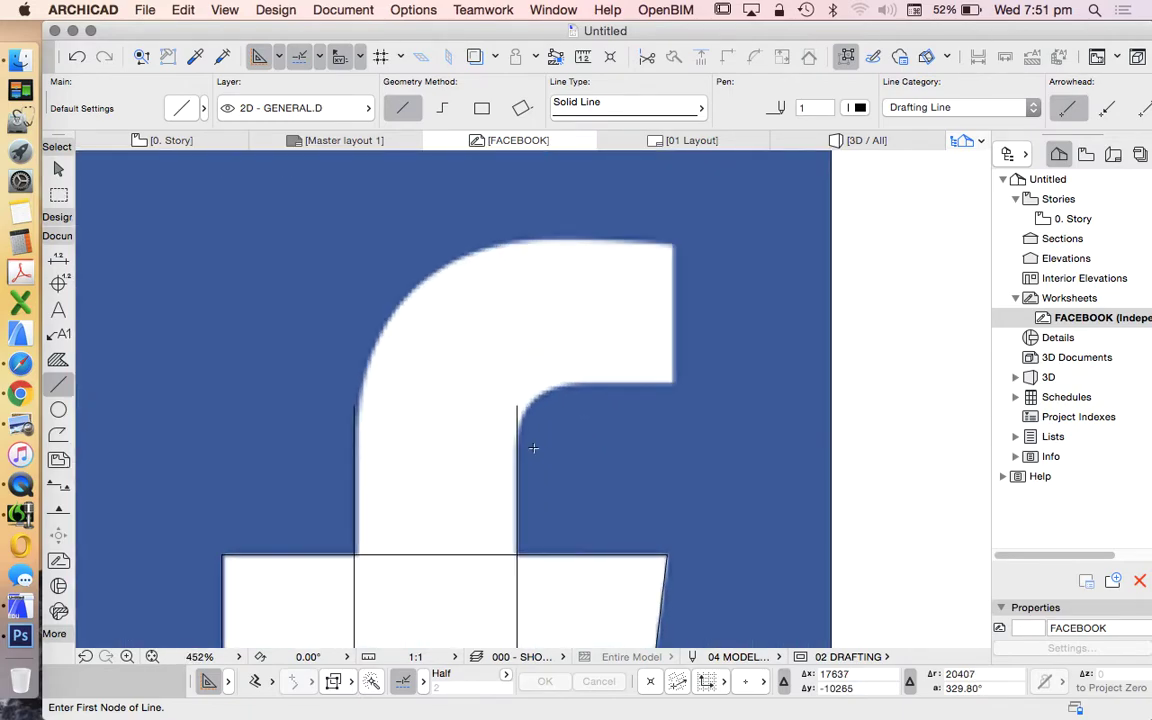
scroll(496, 527, down, 1)
scroll(617, 417, up, 4)
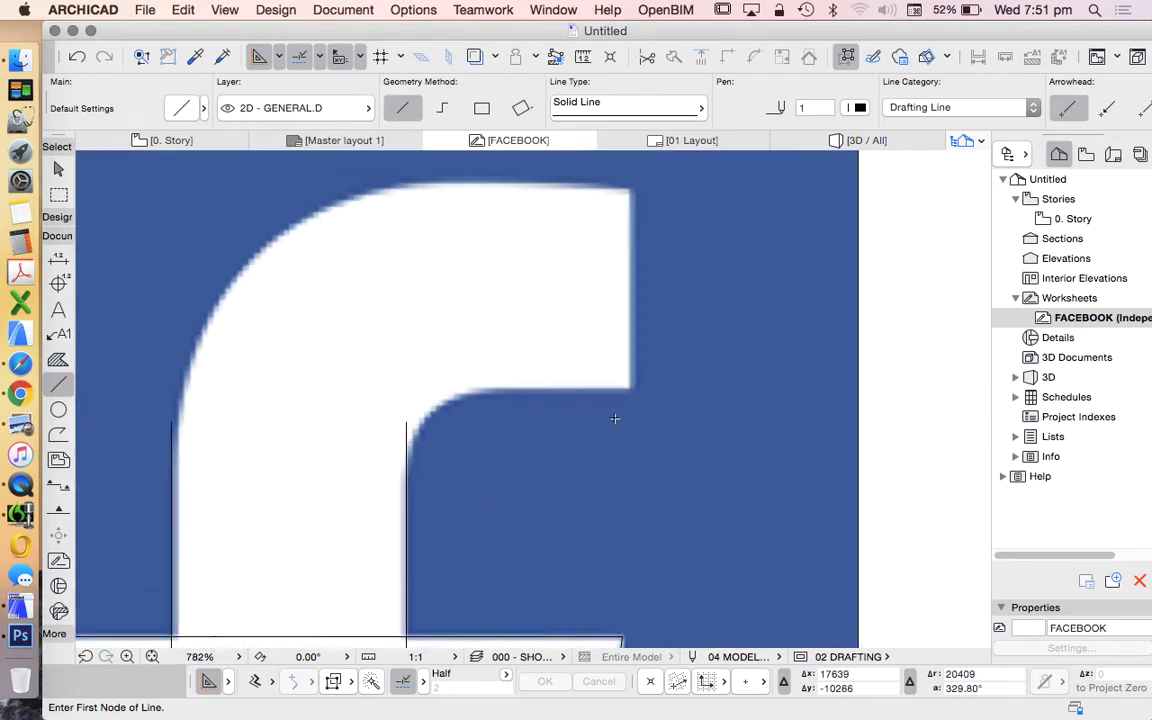
click(637, 386)
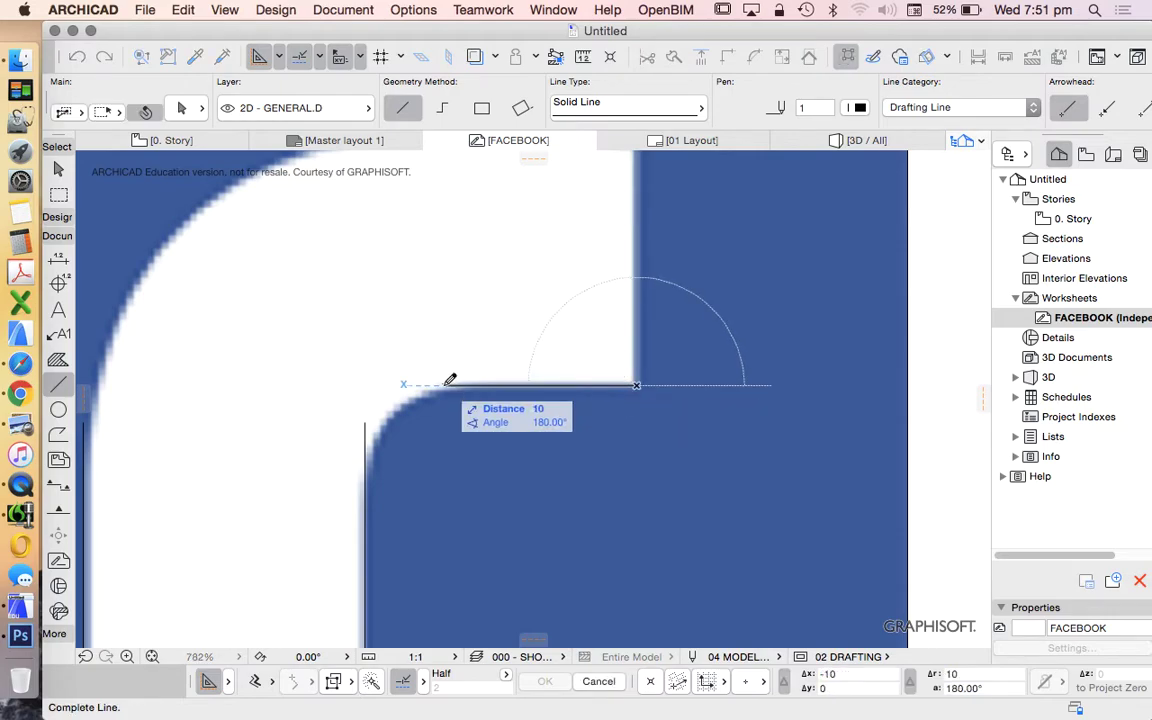
click(455, 386)
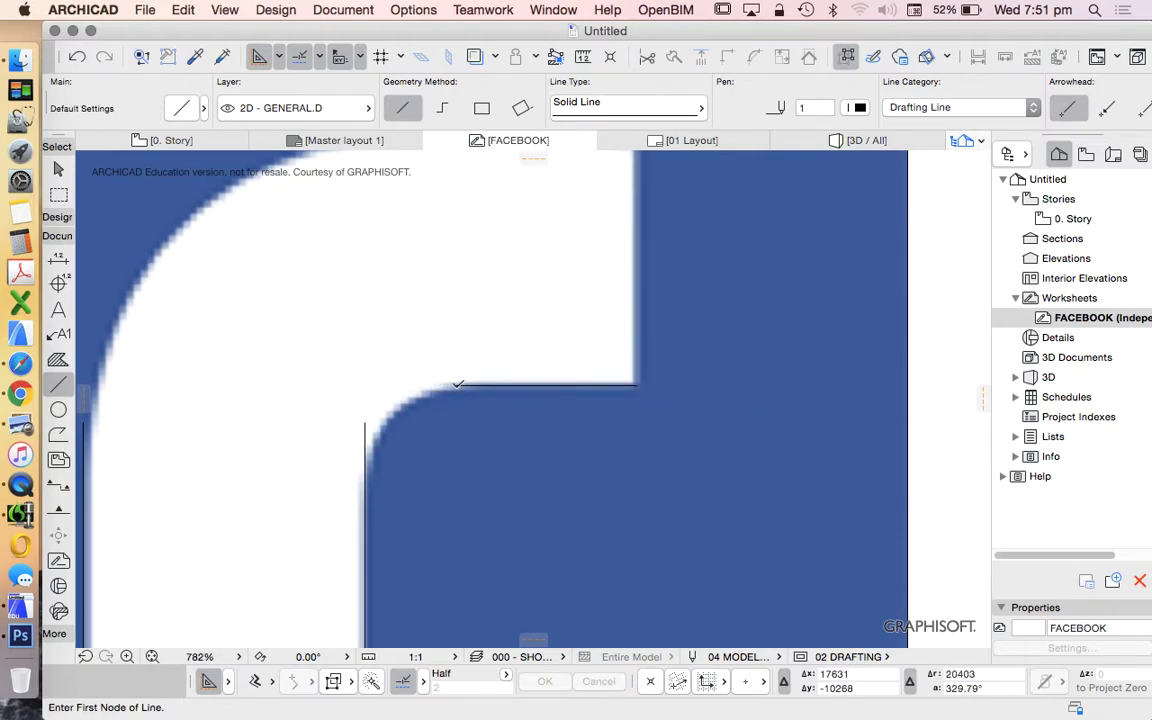
click(455, 386)
- Finish the 45° chamfer across the inner corner and the line up the arm's right end
click(372, 469)
scroll(436, 395, down, 4)
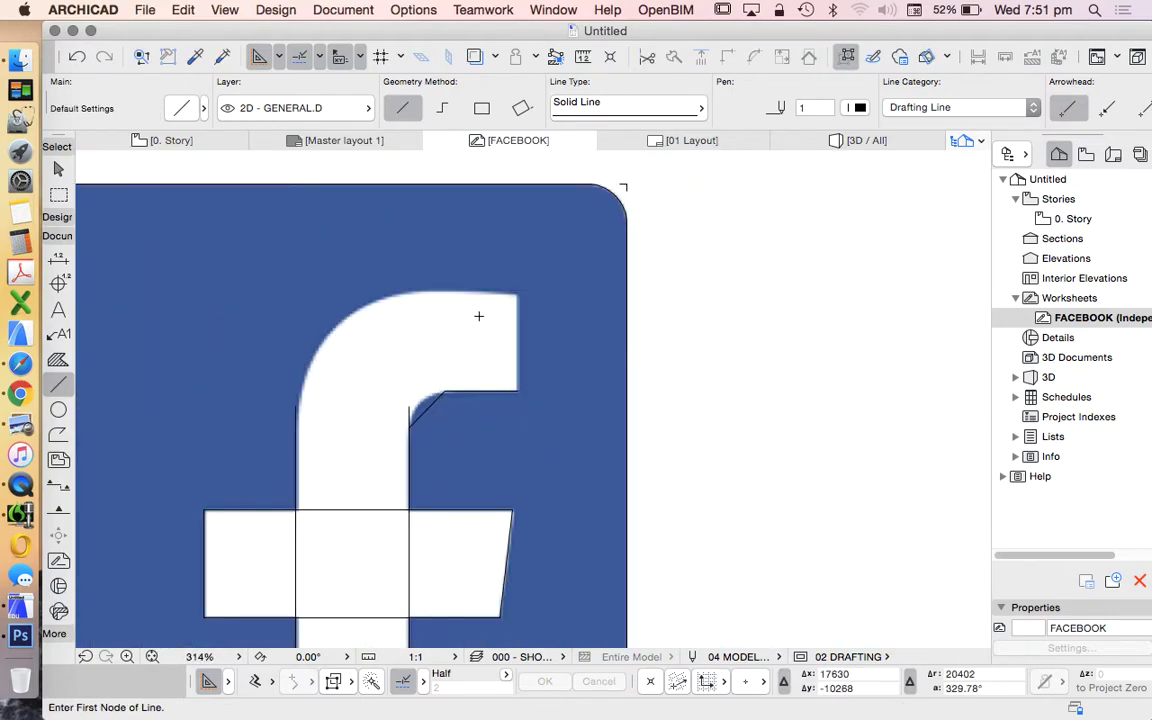
click(517, 391)
scroll(518, 296, up, 6)
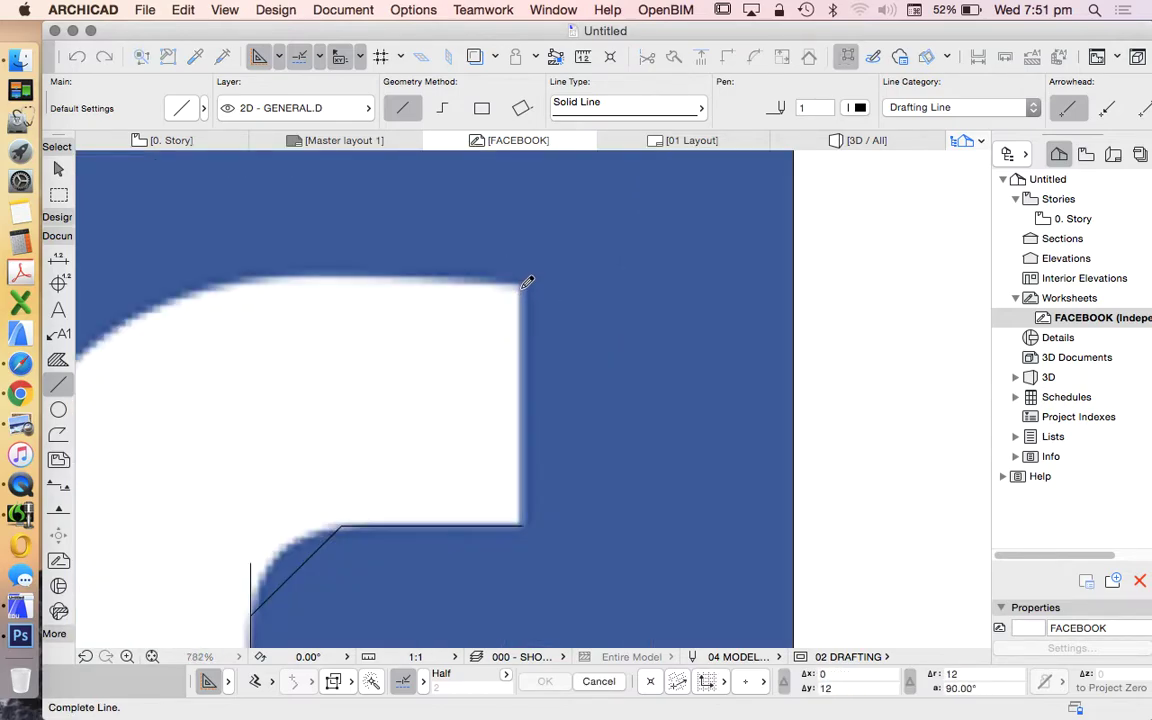
scroll(528, 274, down, 6)
scroll(406, 272, up, 6)
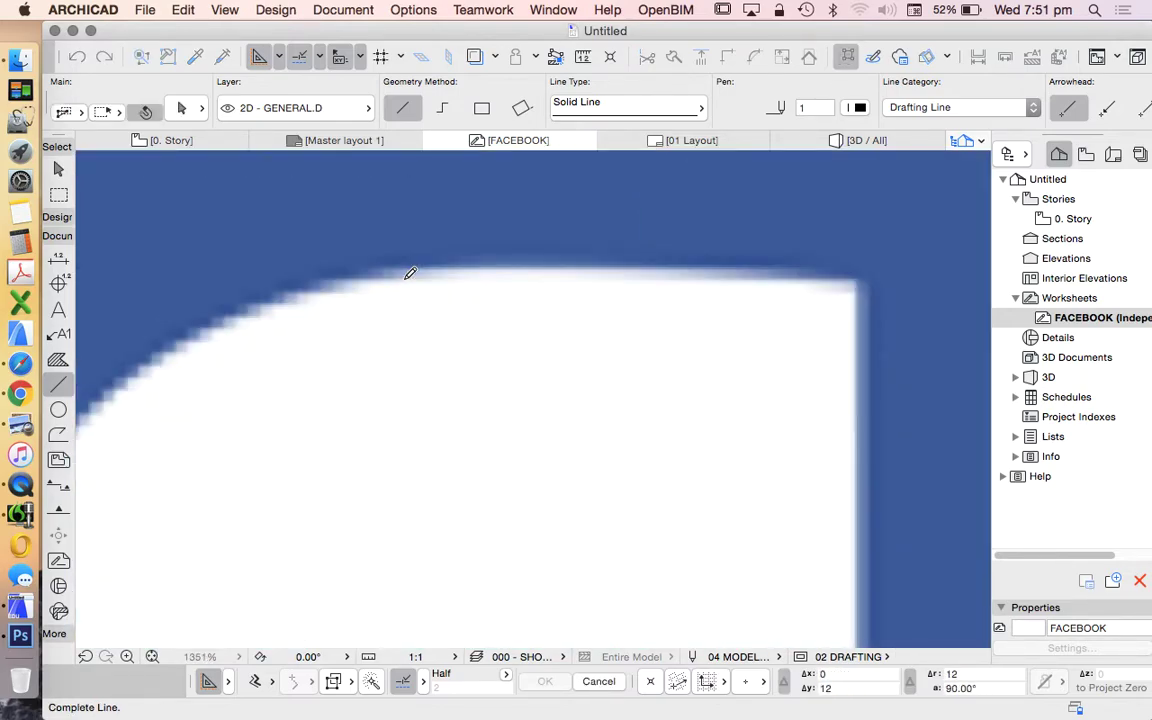
key(Escape)
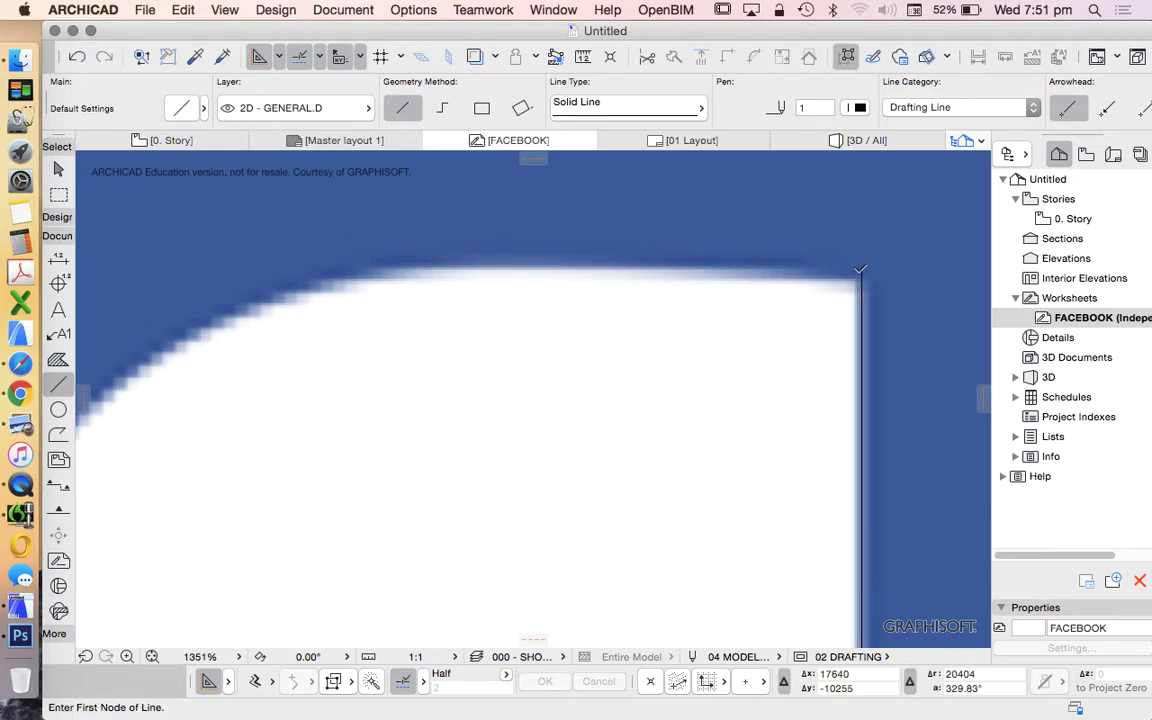
- Trace the upper arm's top edge, cancelling an accidental stretch of the line
click(861, 267)
click(390, 268)
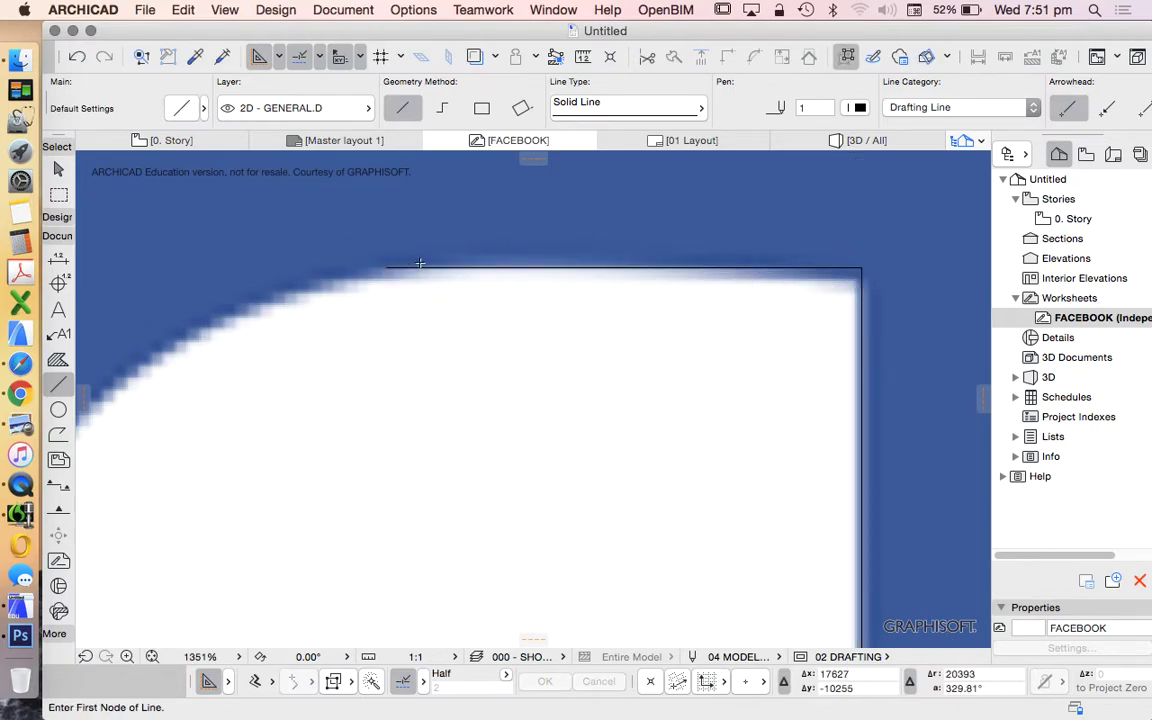
scroll(400, 270, down, 4)
shift+click(410, 265)
click(410, 265)
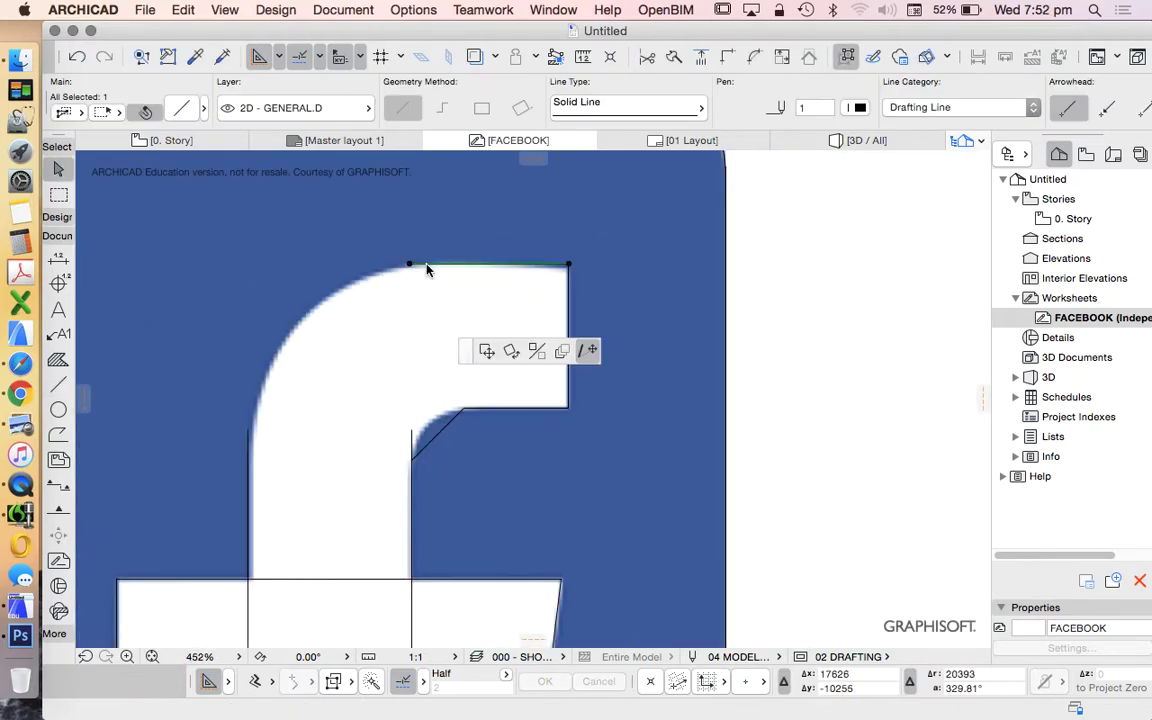
key(Escape)
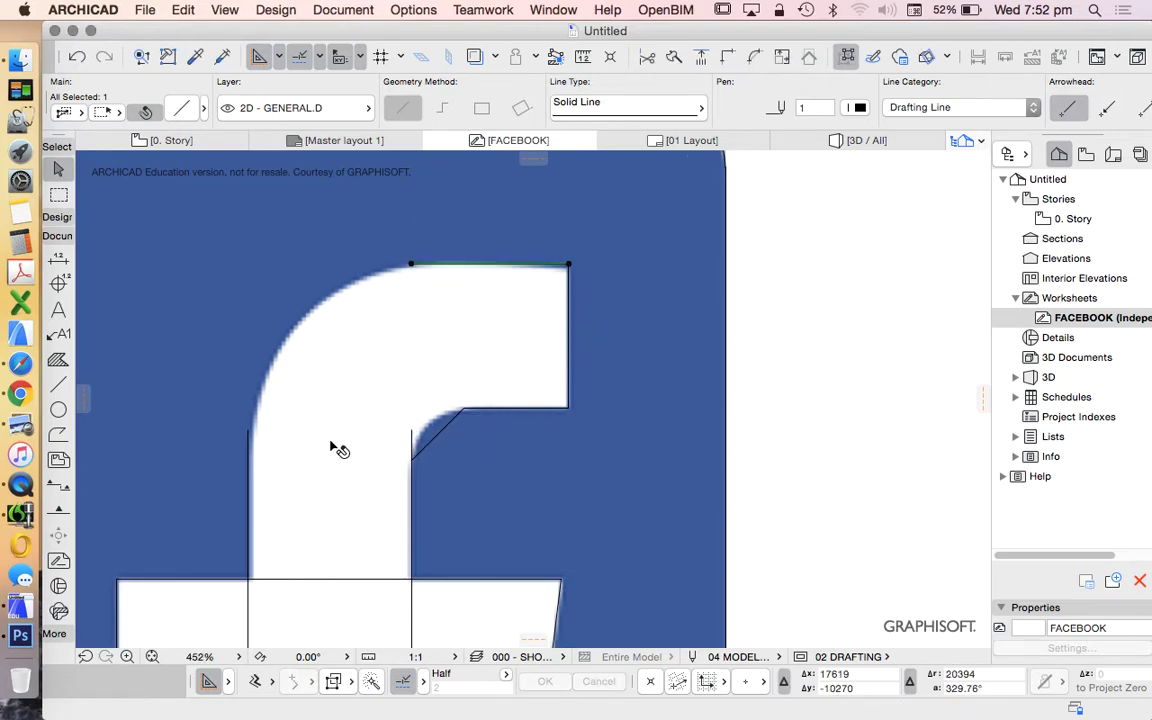
key(Escape)
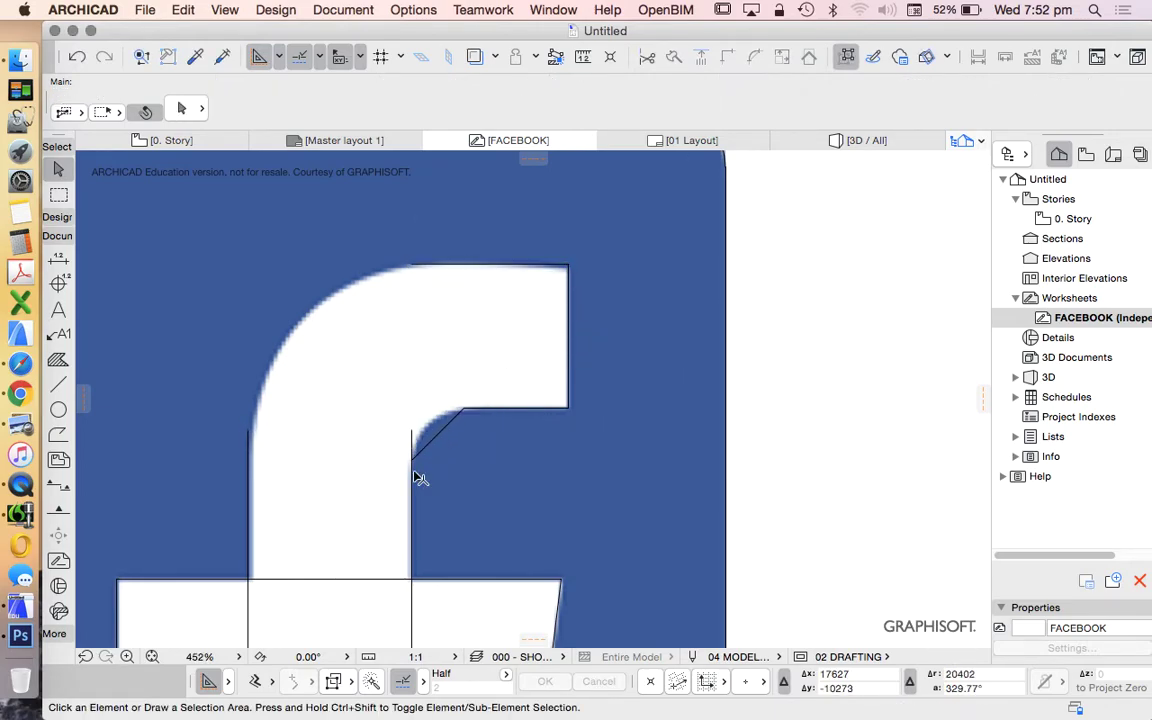
scroll(418, 470, up, 2)
scroll(442, 391, down, 1)
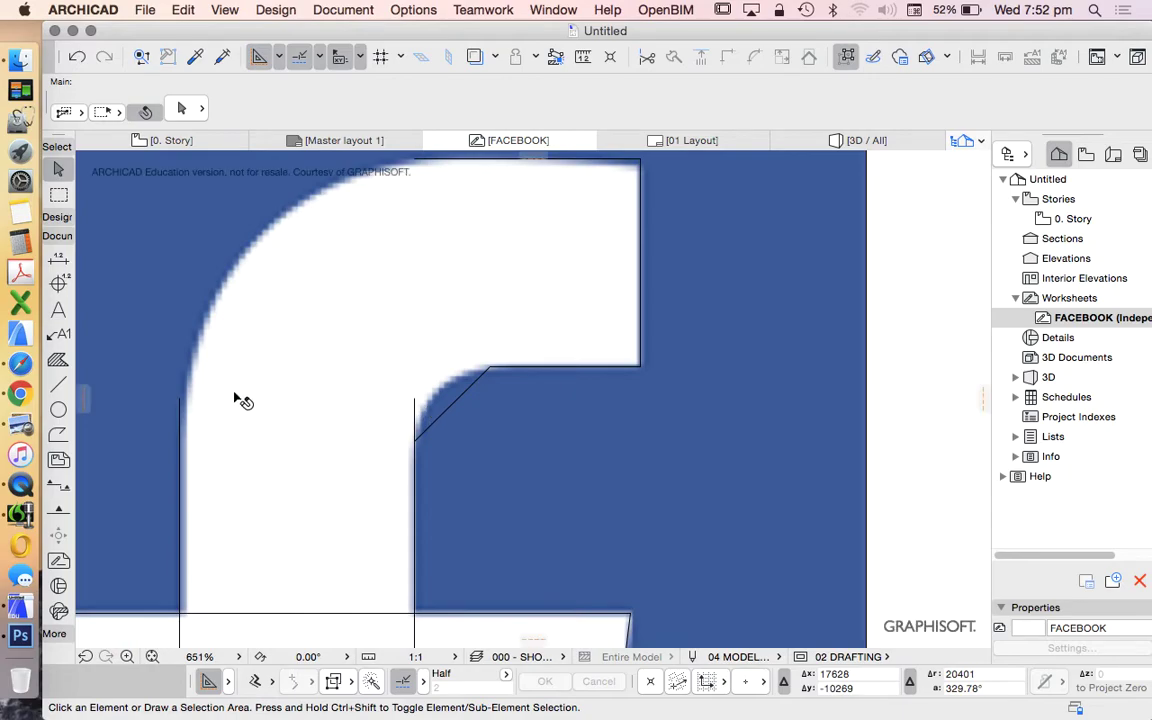
- Start a new line on the stem's left edge with the Line tool (L)
key(l)
click(181, 401)
scroll(181, 401, down, 2)
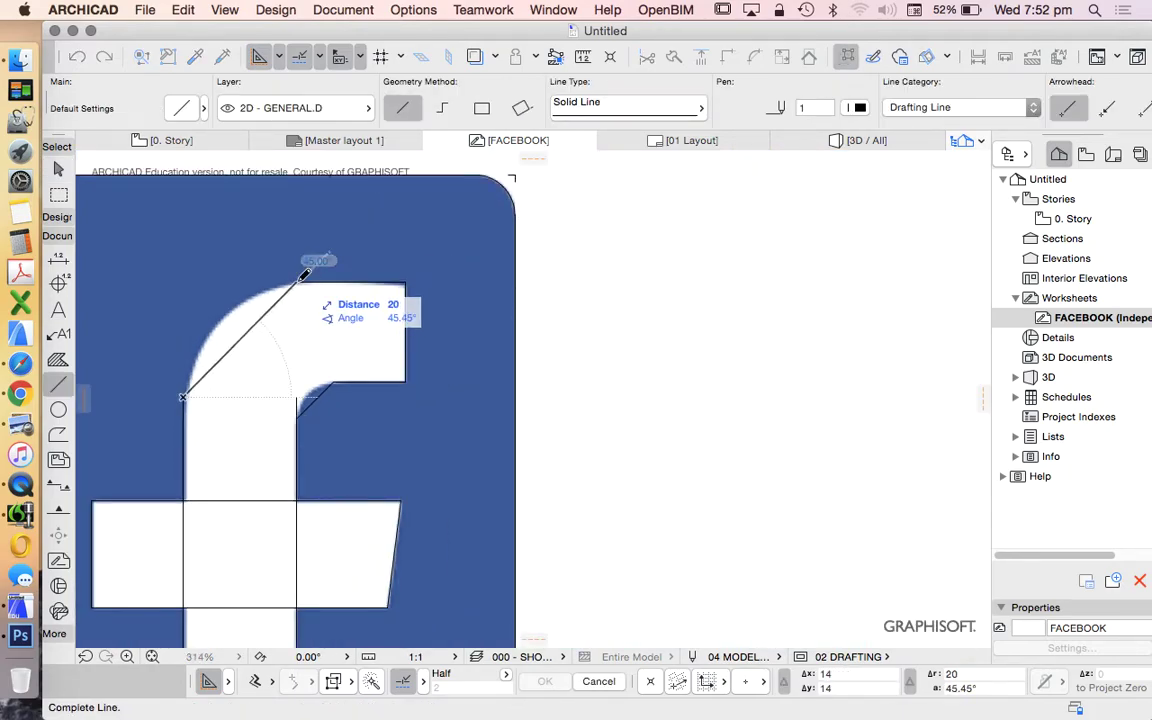
- Finish the diagonal line at the top edge and bend it into an arc with Curve Edge
click(297, 282)
key(Escape)
scroll(270, 332, up, 3)
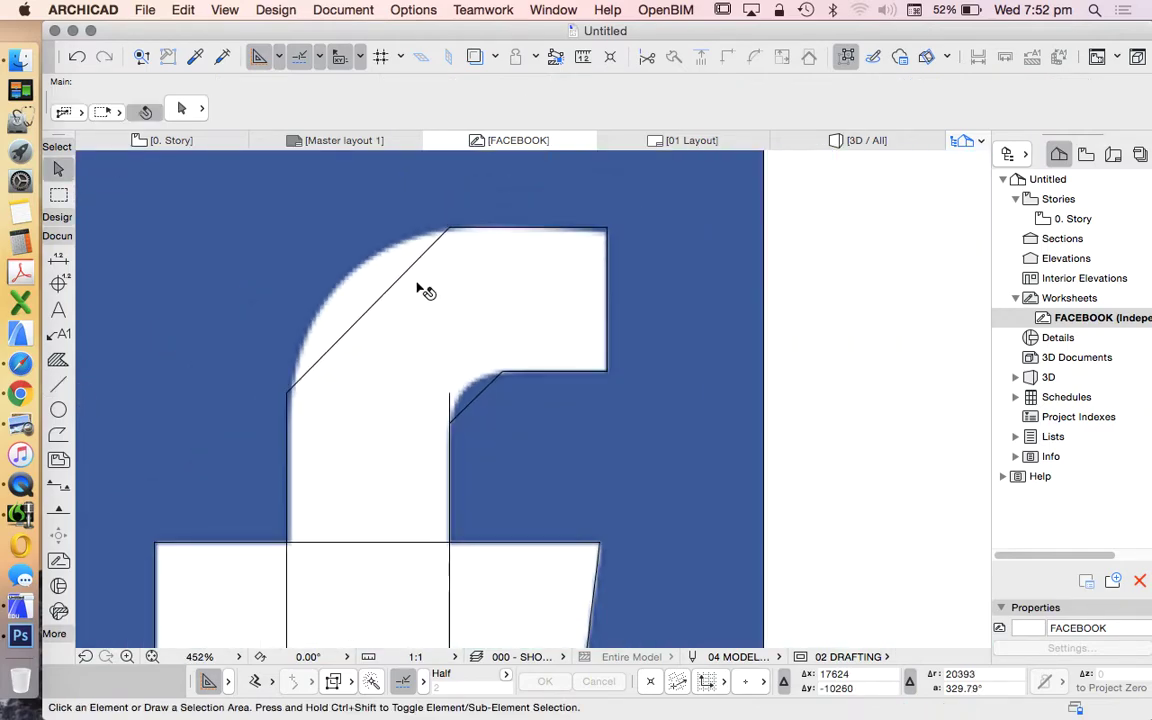
click(417, 279)
click(414, 279)
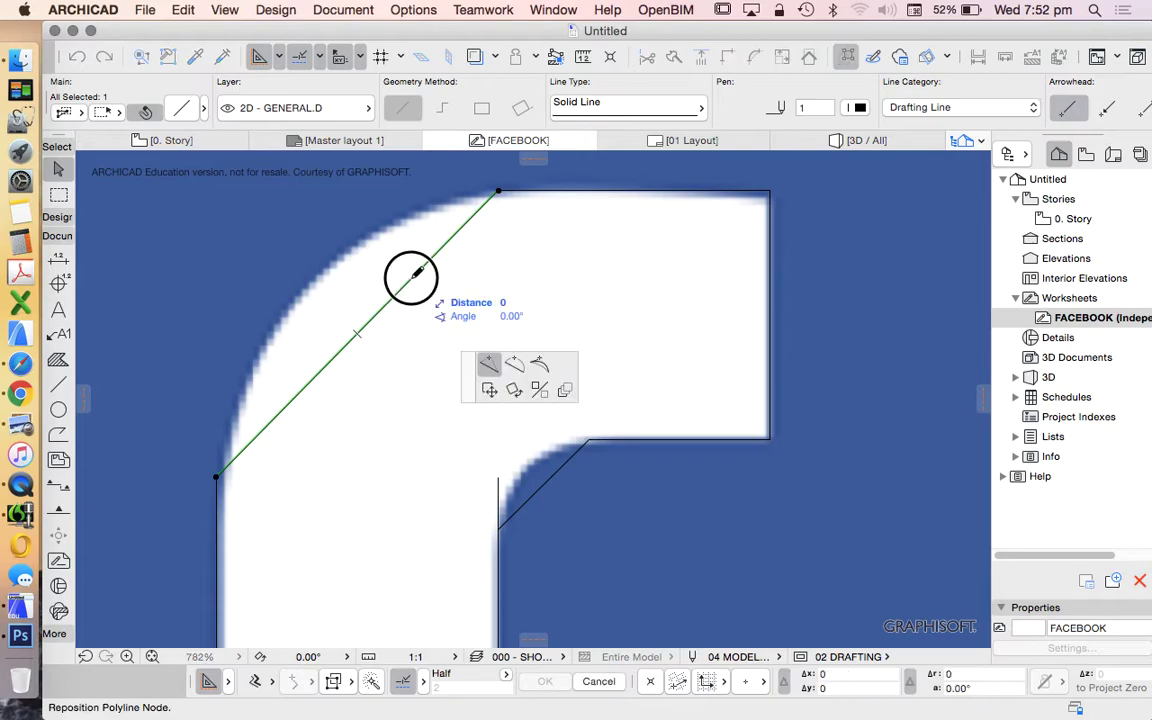
click(515, 367)
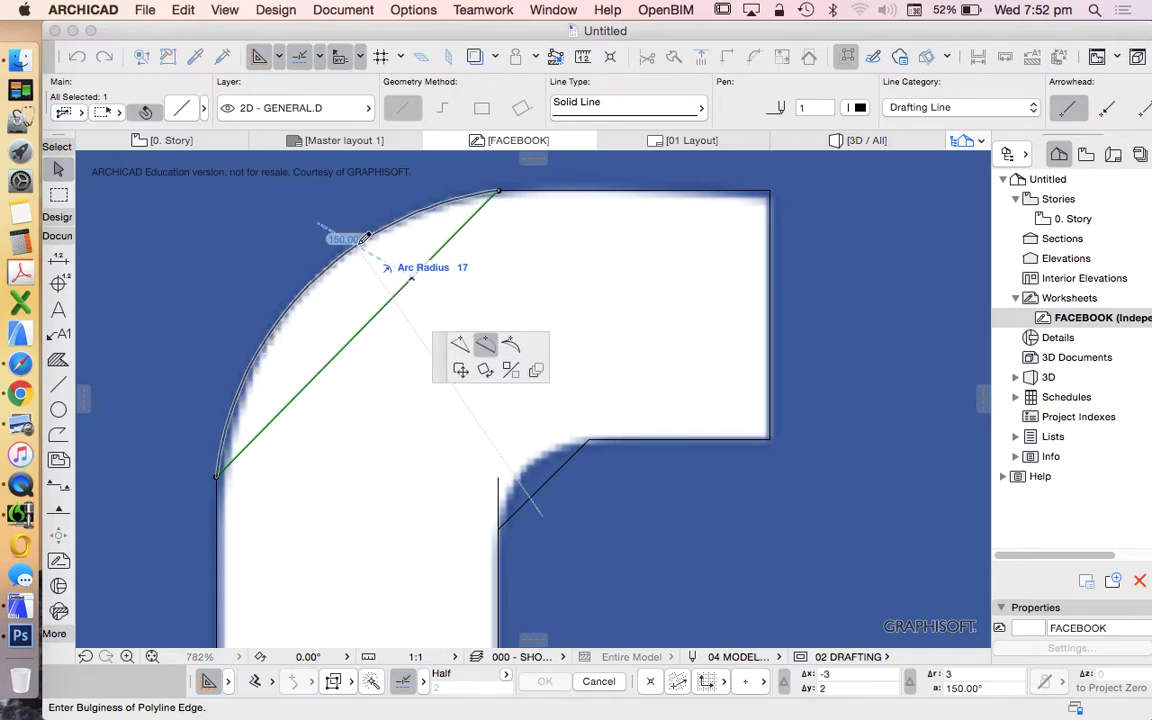
click(365, 238)
scroll(310, 347, up, 2)
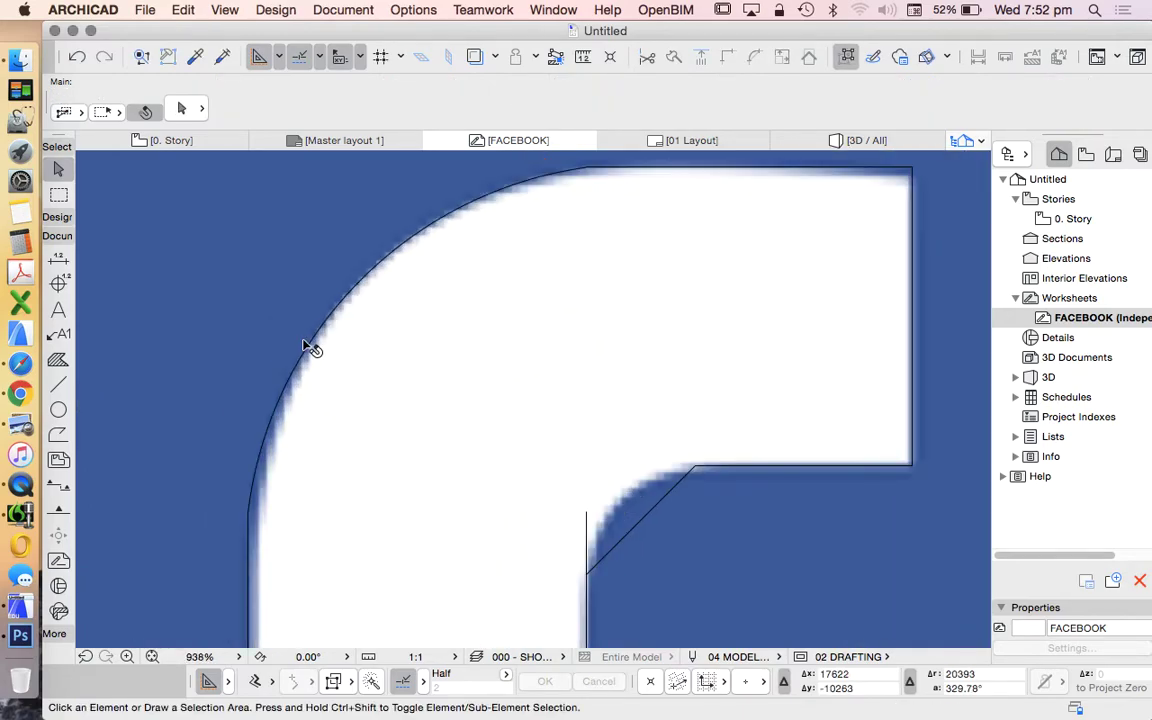
- Refine the arc's bulge so it follows the f's rounded top-left corner
click(296, 383)
click(296, 379)
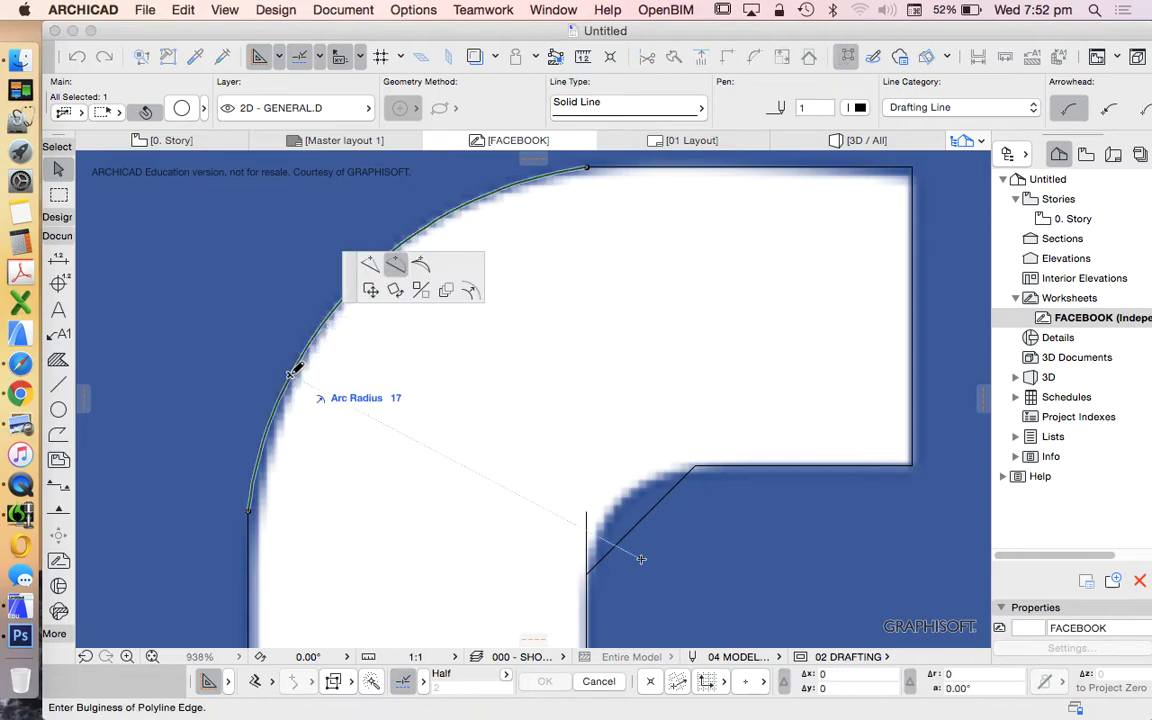
click(290, 370)
key(Escape)
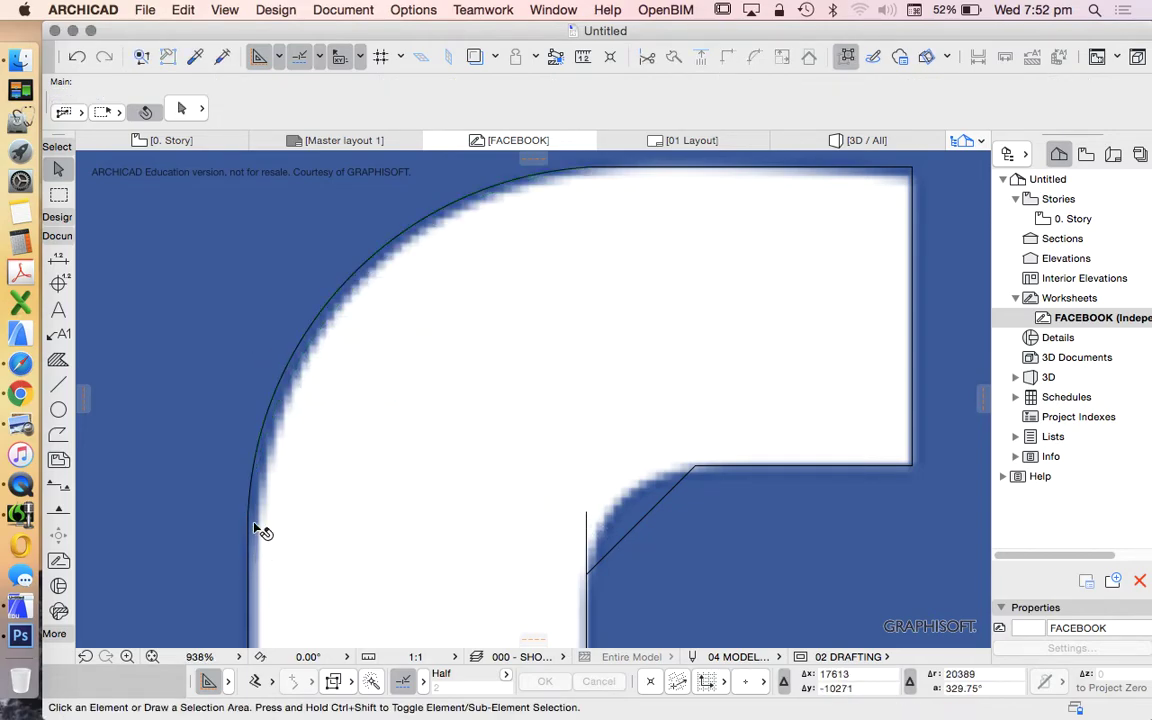
scroll(476, 265, up, 2)
scroll(530, 264, down, 5)
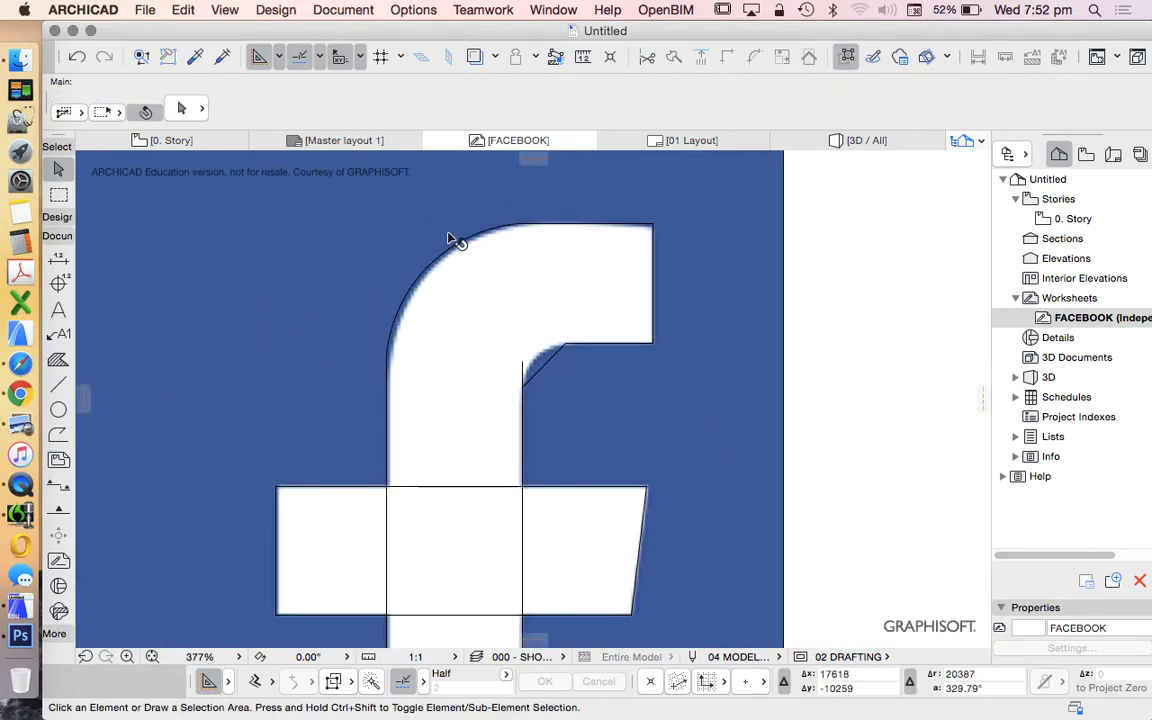
scroll(432, 305, down, 3)
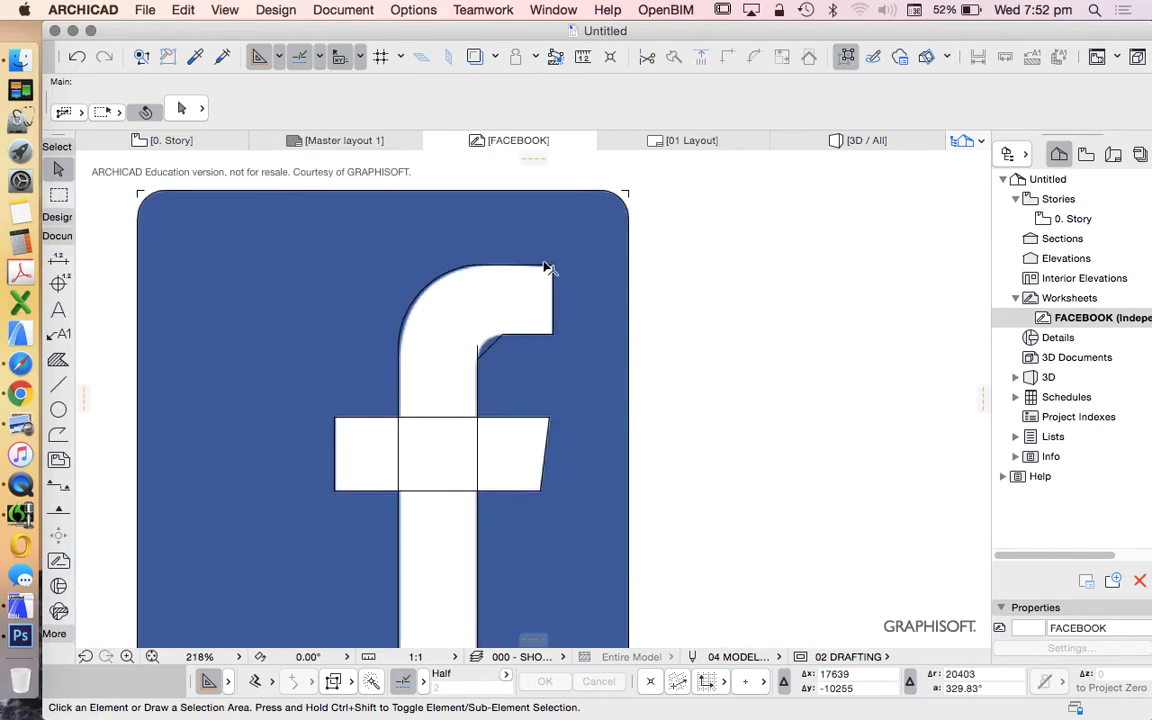
scroll(545, 270, up, 4)
scroll(590, 255, down, 1)
scroll(520, 340, up, 2)
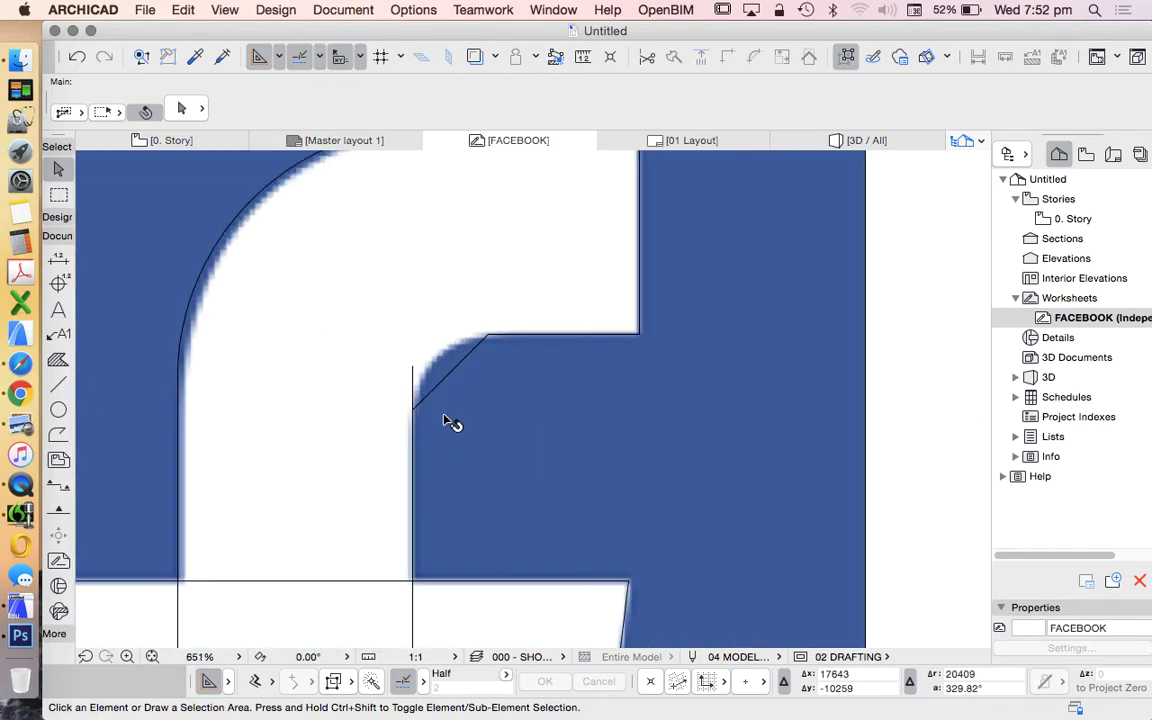
scroll(412, 391, up, 4)
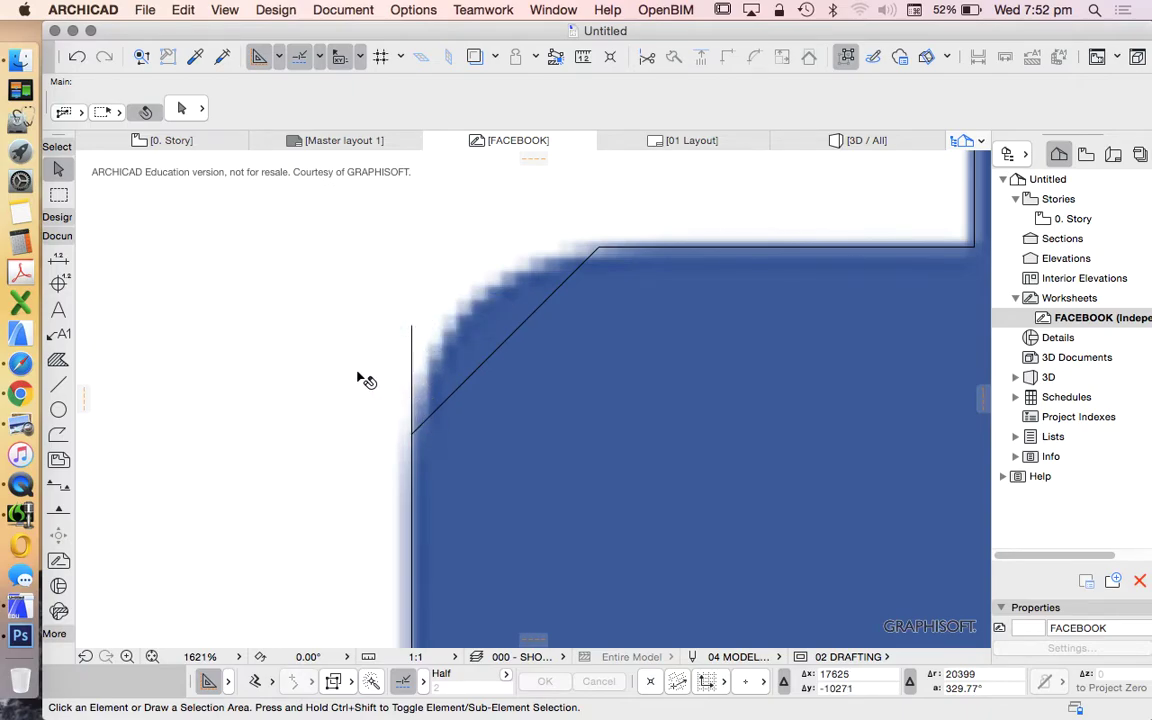
scroll(278, 280, down, 3)
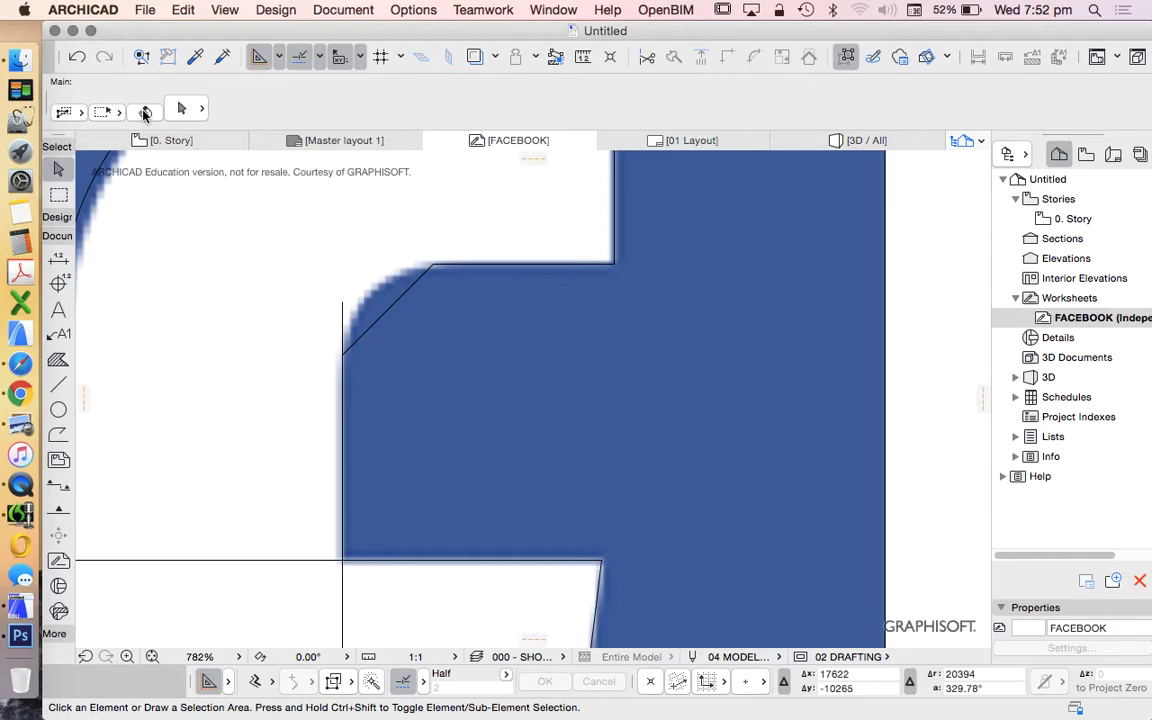
scroll(325, 325, up, 3)
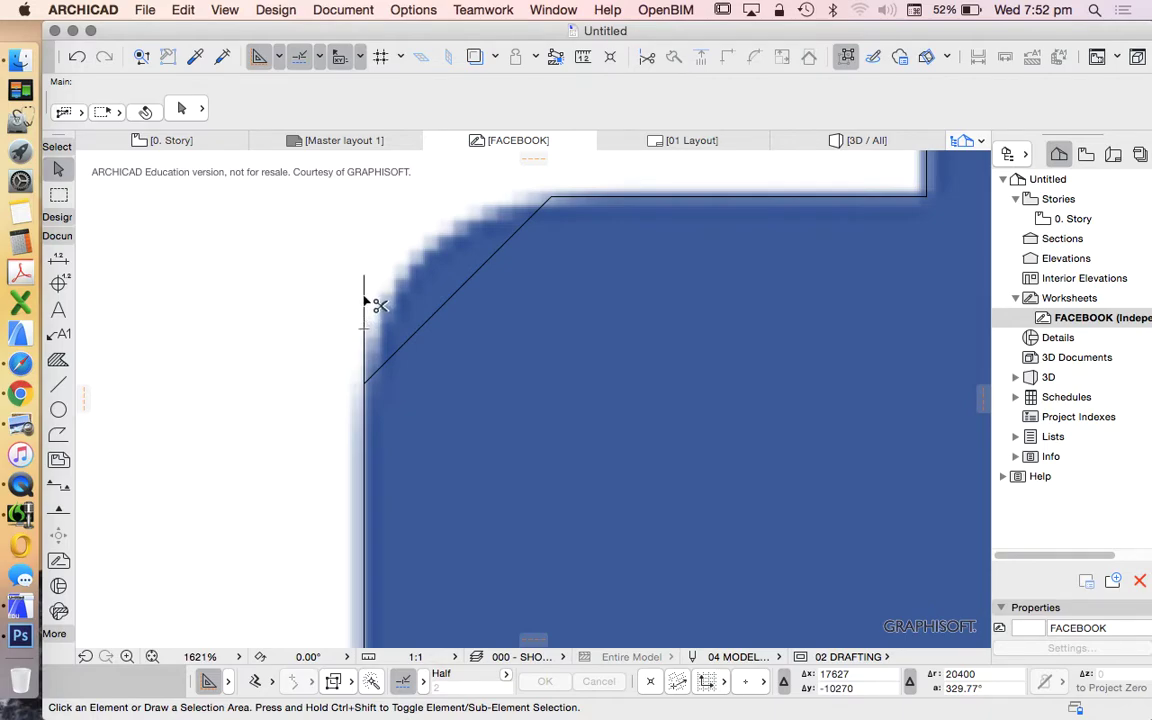
scroll(395, 330, down, 6)
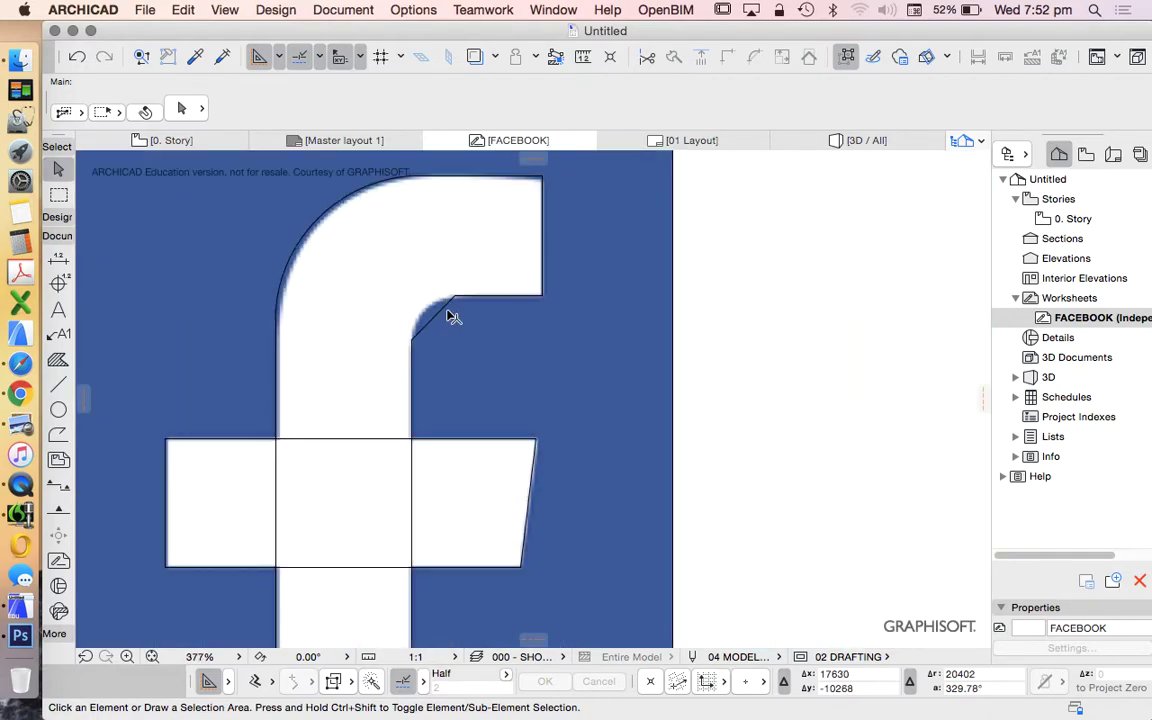
scroll(449, 316, up, 6)
- Bend the inner-corner chamfer line into an arc matching the outline's curve
click(493, 374)
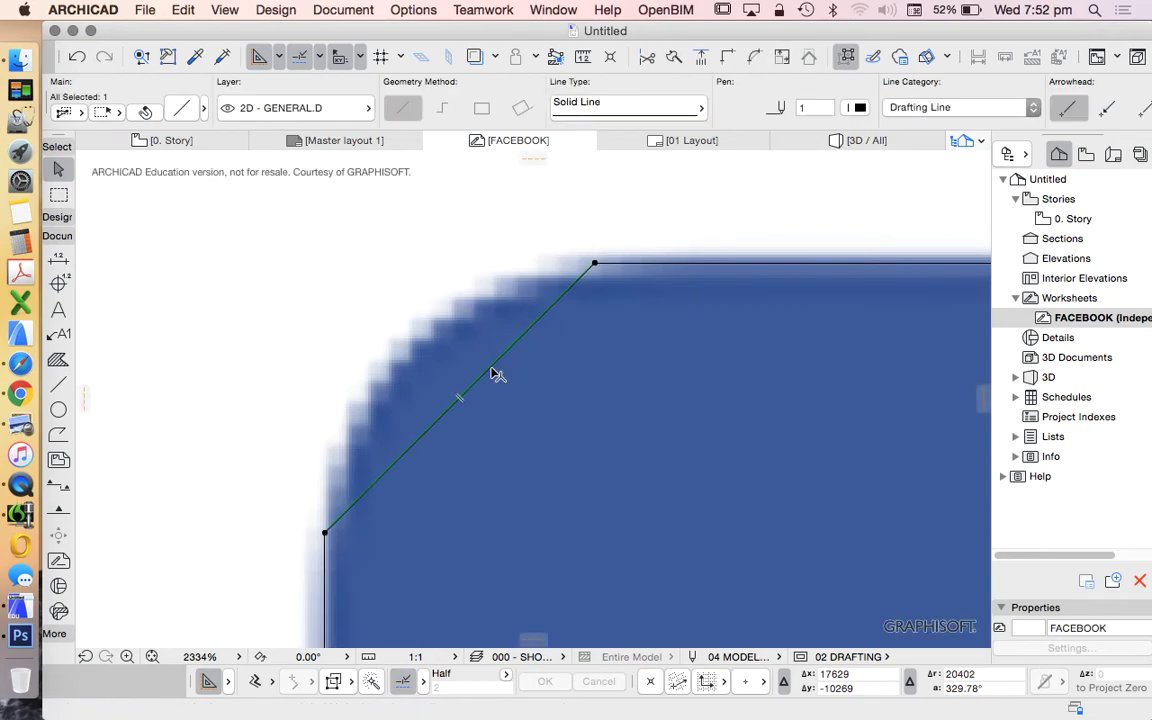
click(491, 368)
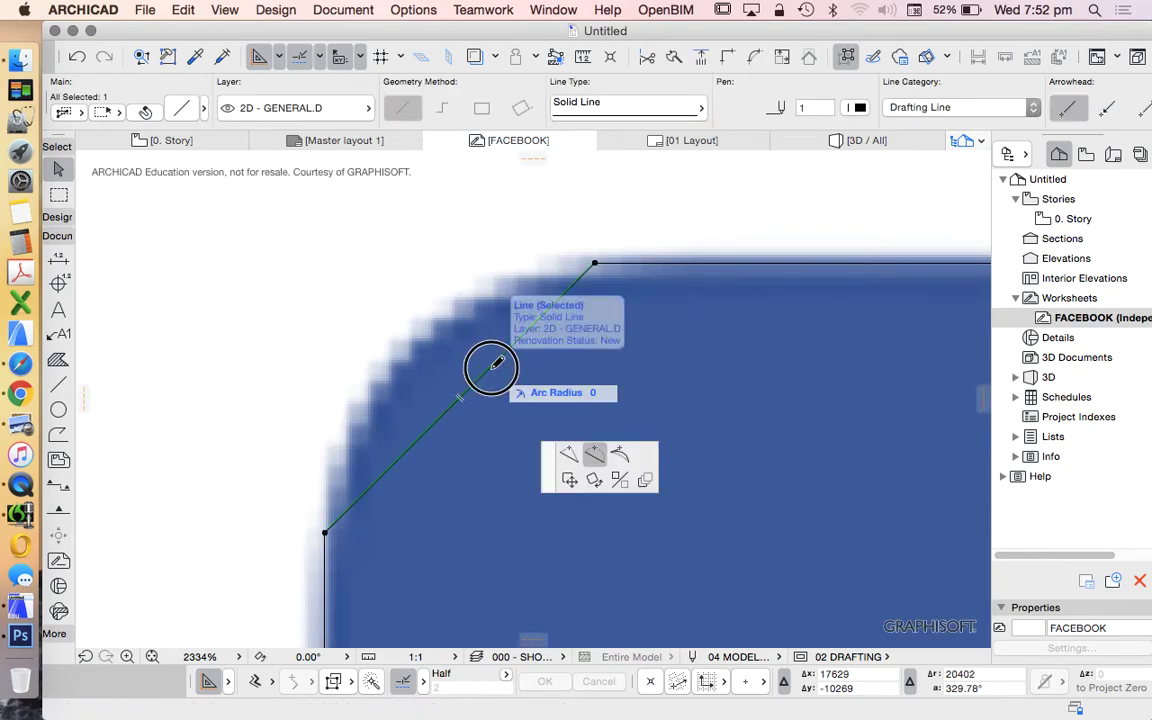
click(453, 312)
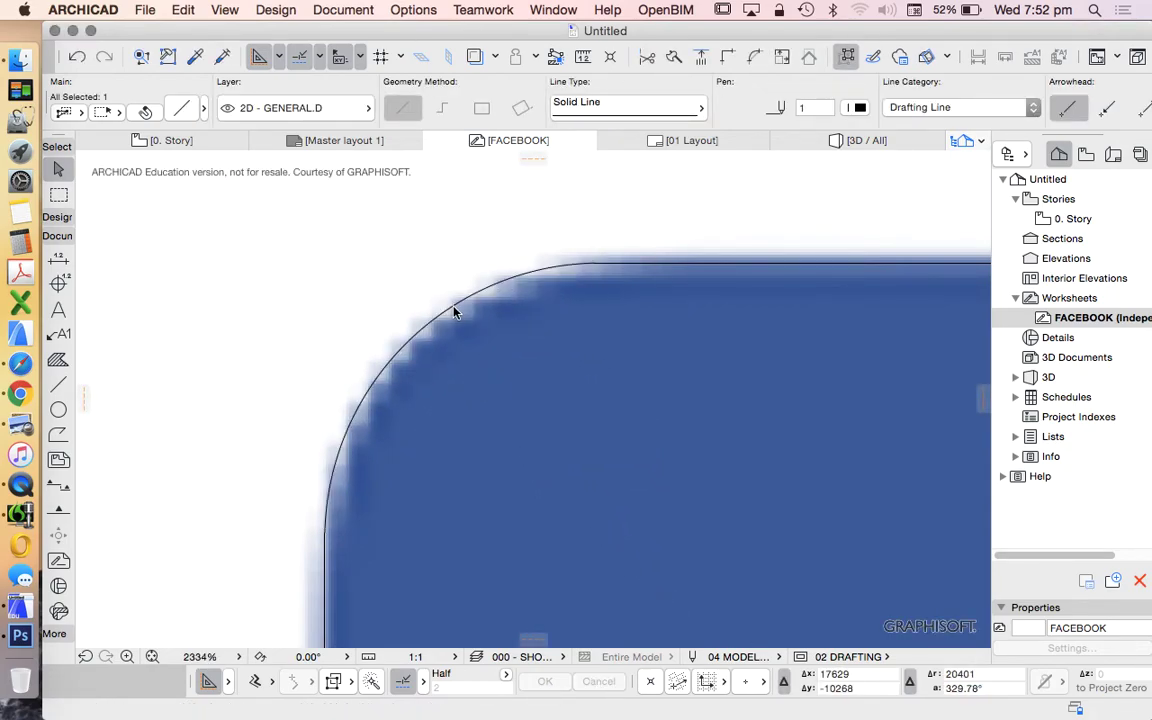
scroll(578, 308, down, 7)
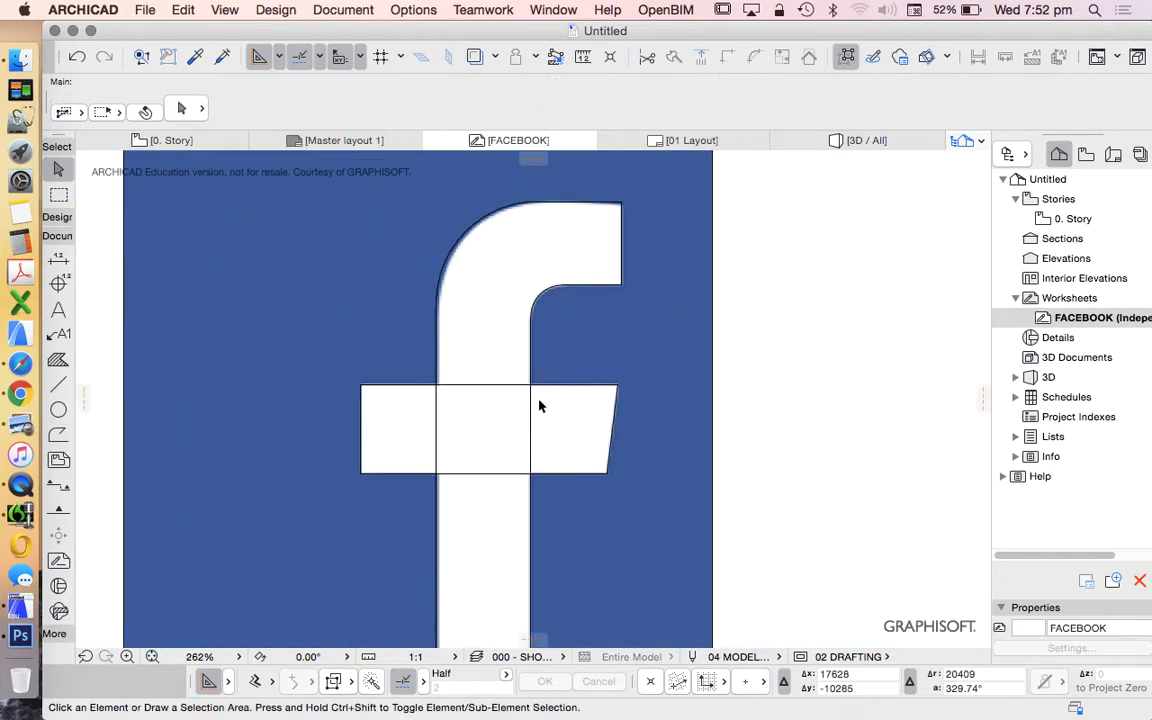
scroll(539, 406, up, 5)
scroll(437, 226, down, 2)
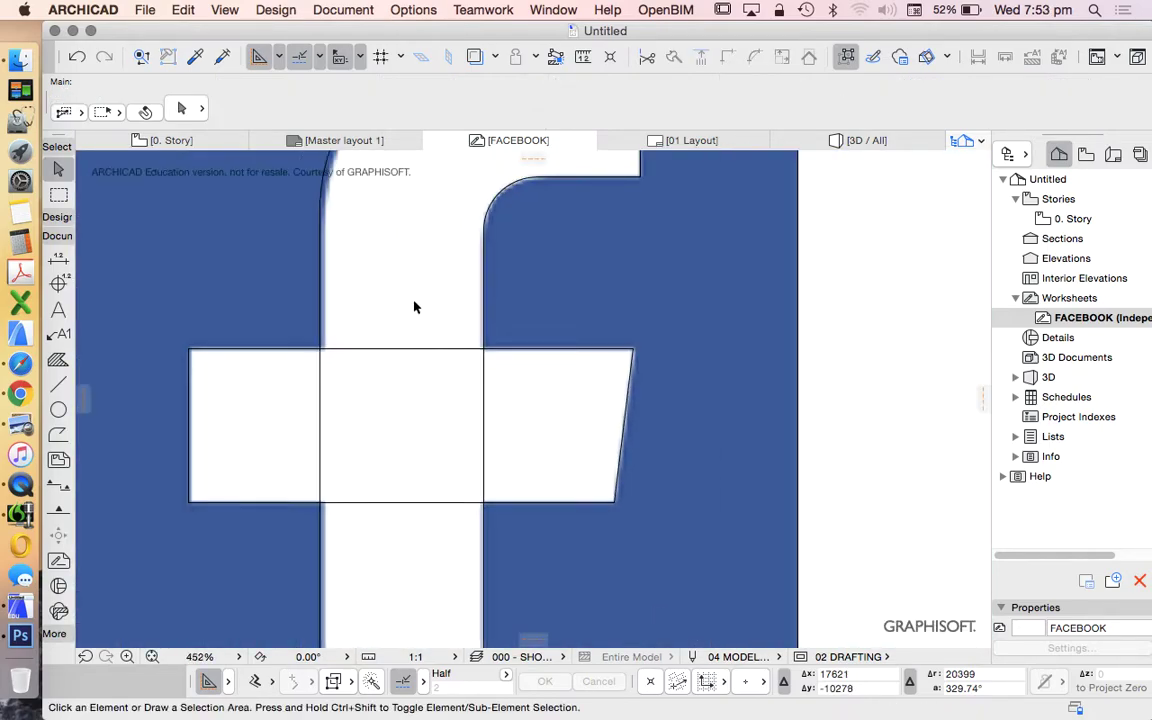
- Trim the overlapping crossbar and stem lines inside the outline
super+click(421, 349)
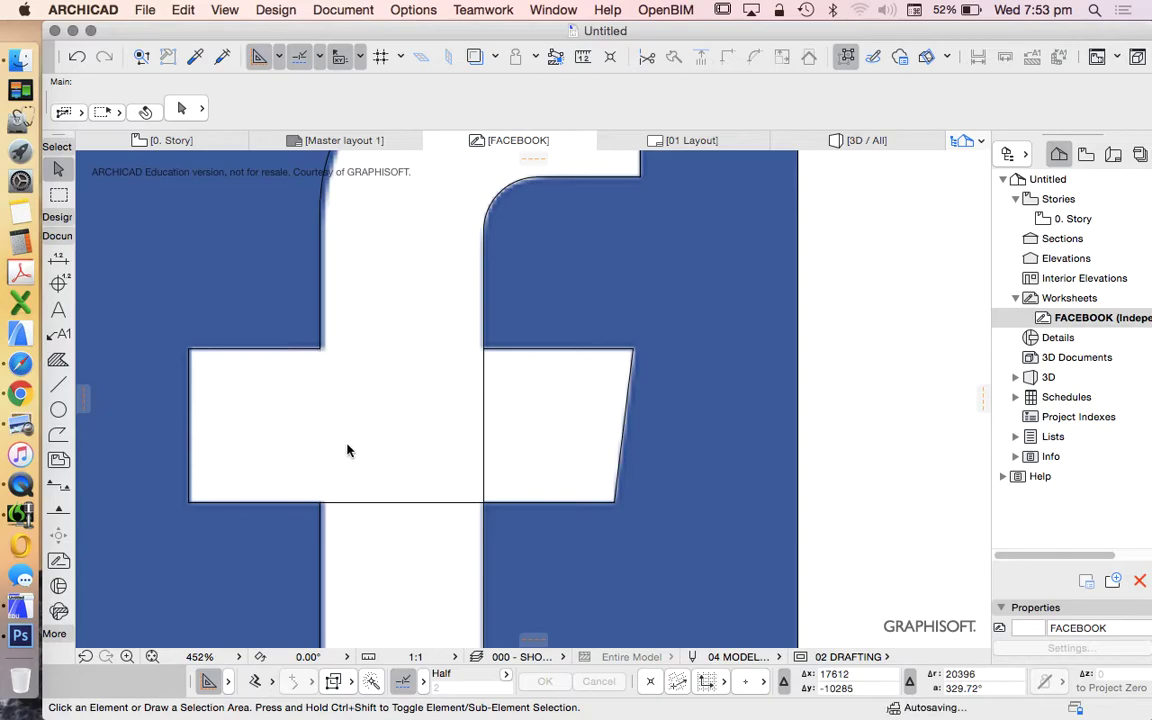
super+click(411, 501)
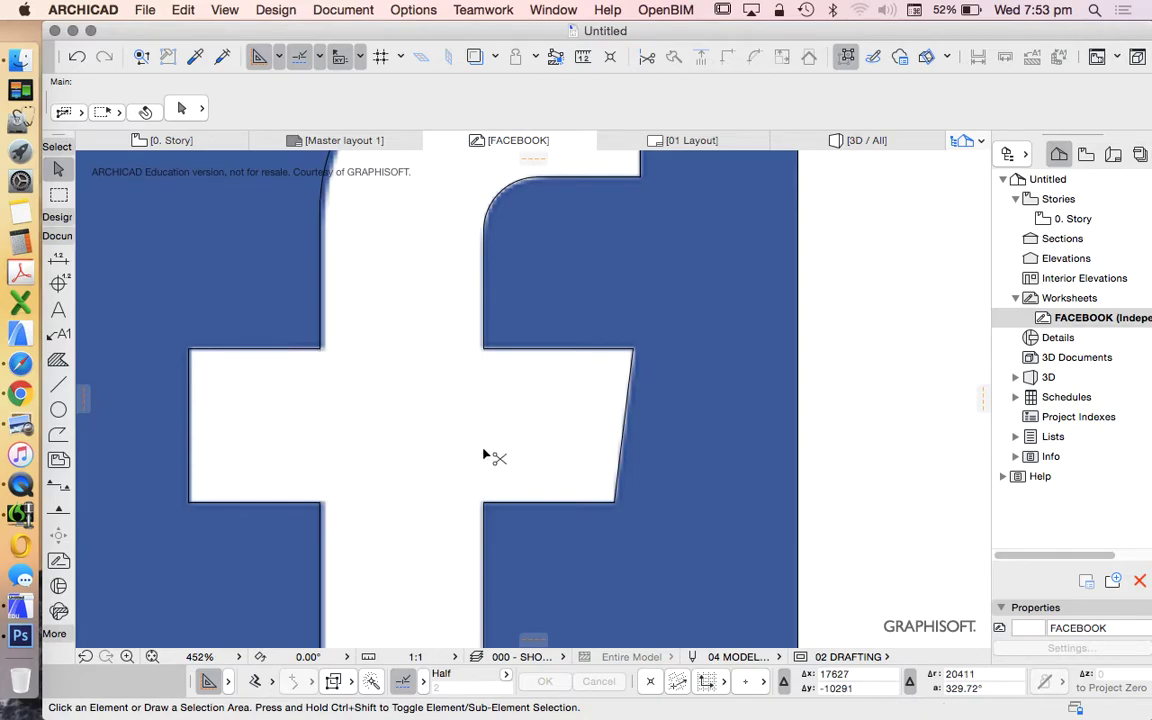
scroll(471, 411, down, 2)
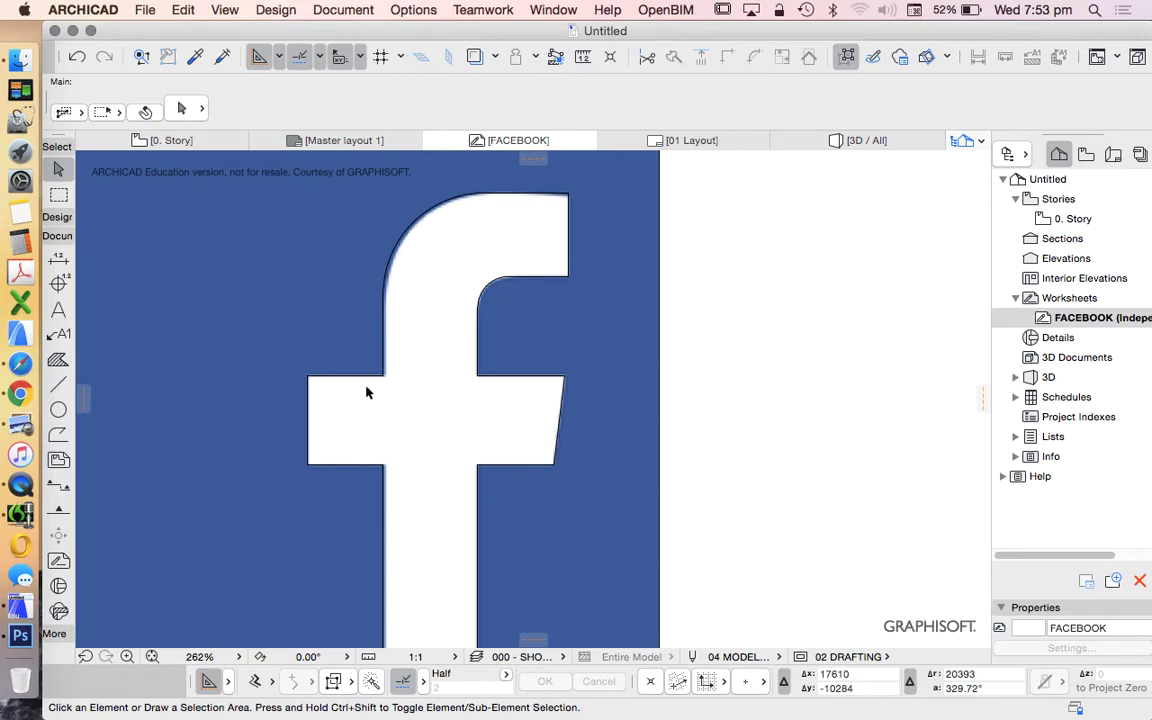
scroll(490, 400, down, 3)
scroll(483, 496, up, 2)
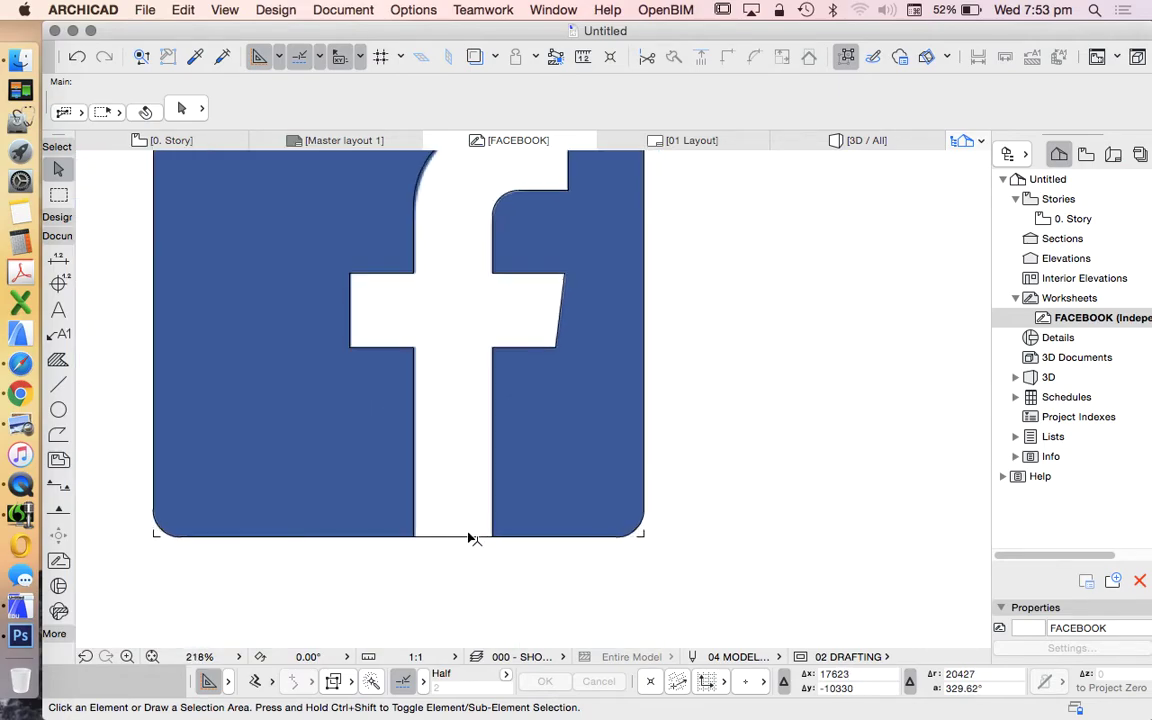
scroll(463, 404, down, 1)
scroll(399, 465, down, 2)
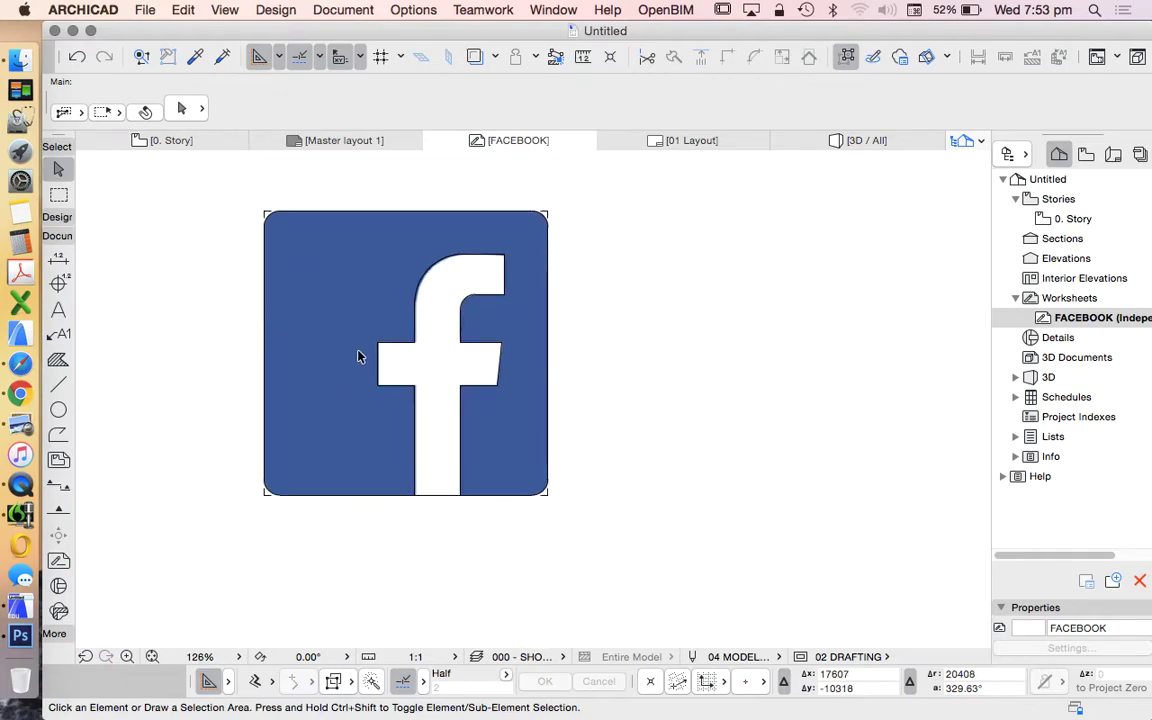
scroll(443, 500, up, 2)
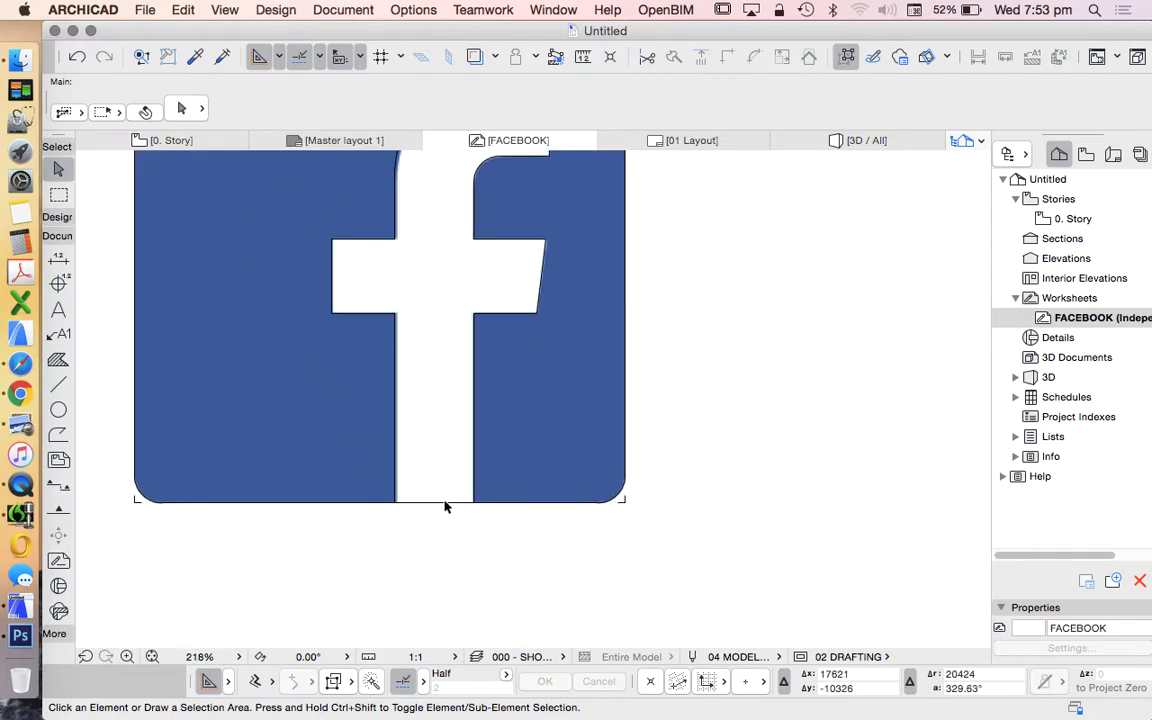
- Try splitting the traced outline at its bottom edge with Edit > Split, then undo
click(445, 503)
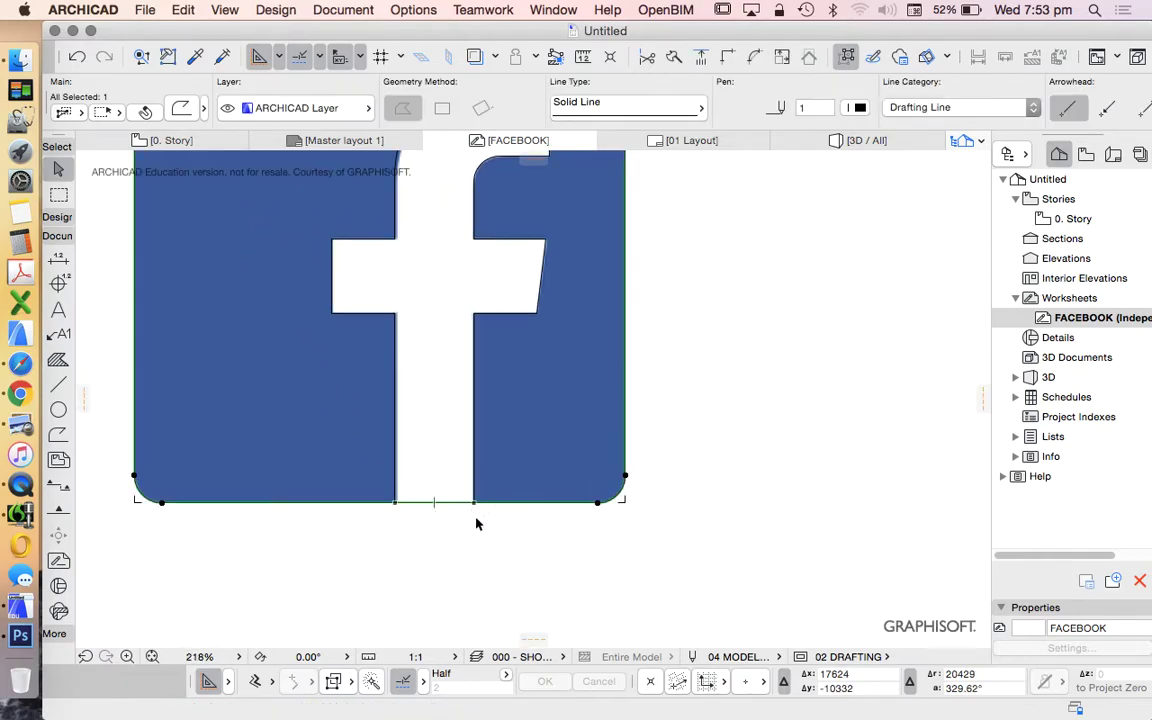
scroll(445, 530, down, 1)
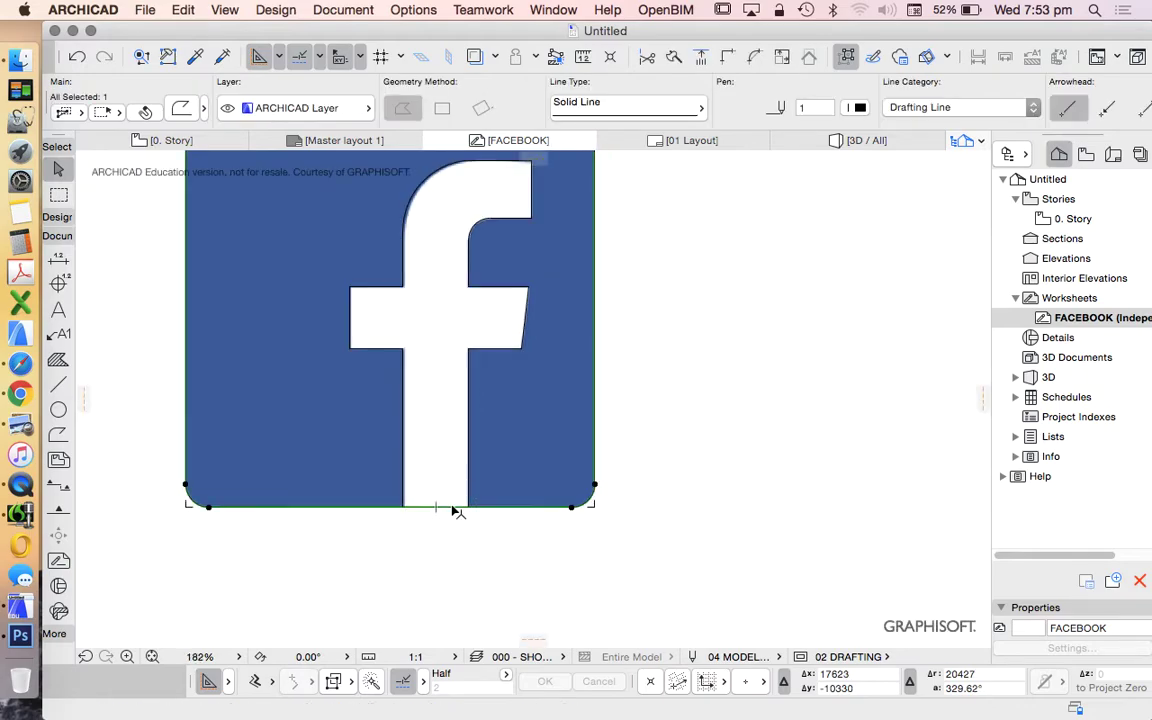
scroll(460, 508, down, 3)
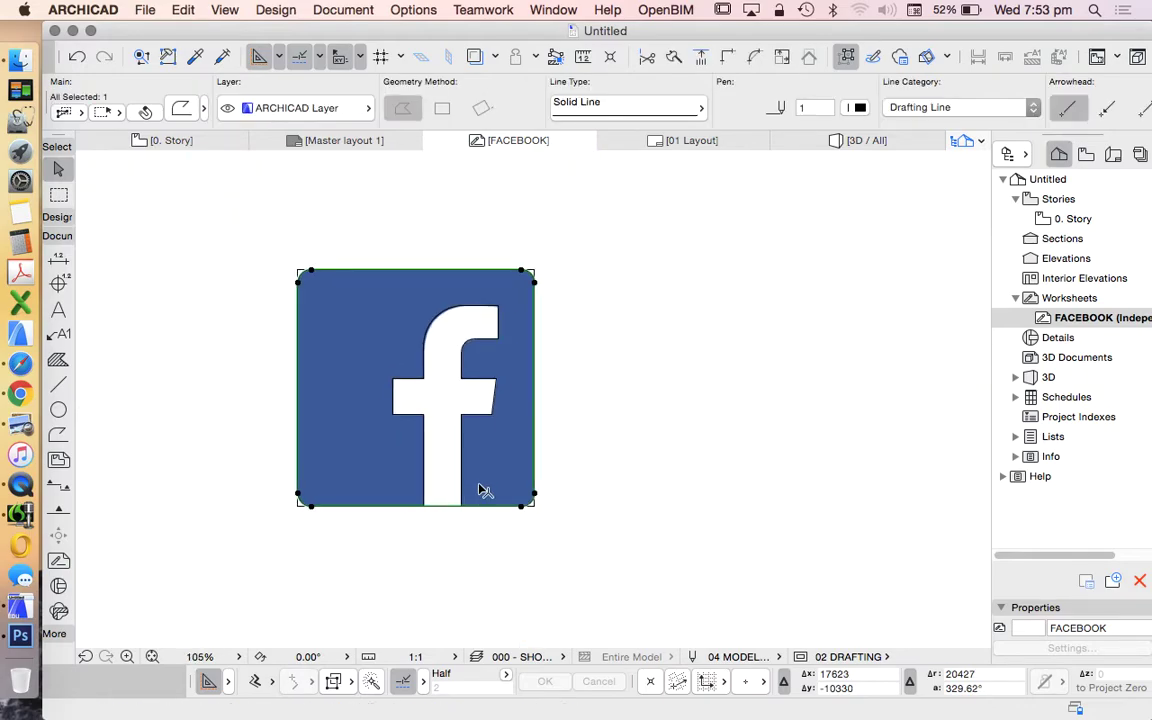
click(673, 58)
click(423, 505)
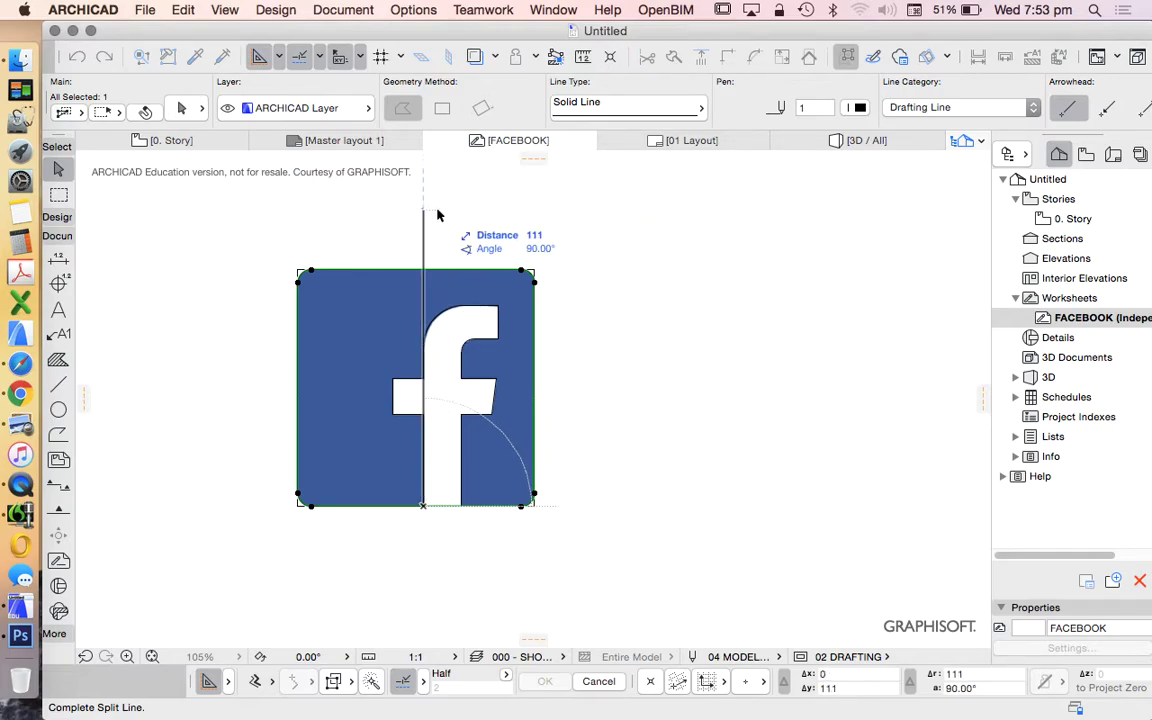
click(438, 420)
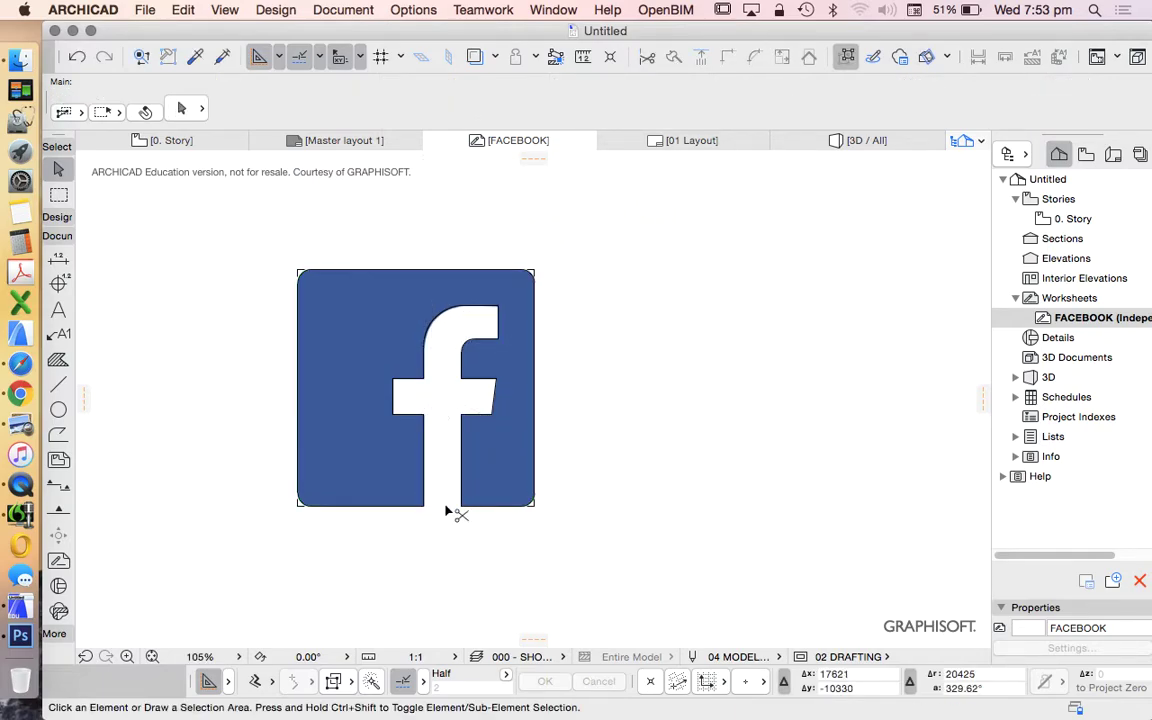
click(528, 505)
scroll(499, 517, up, 5)
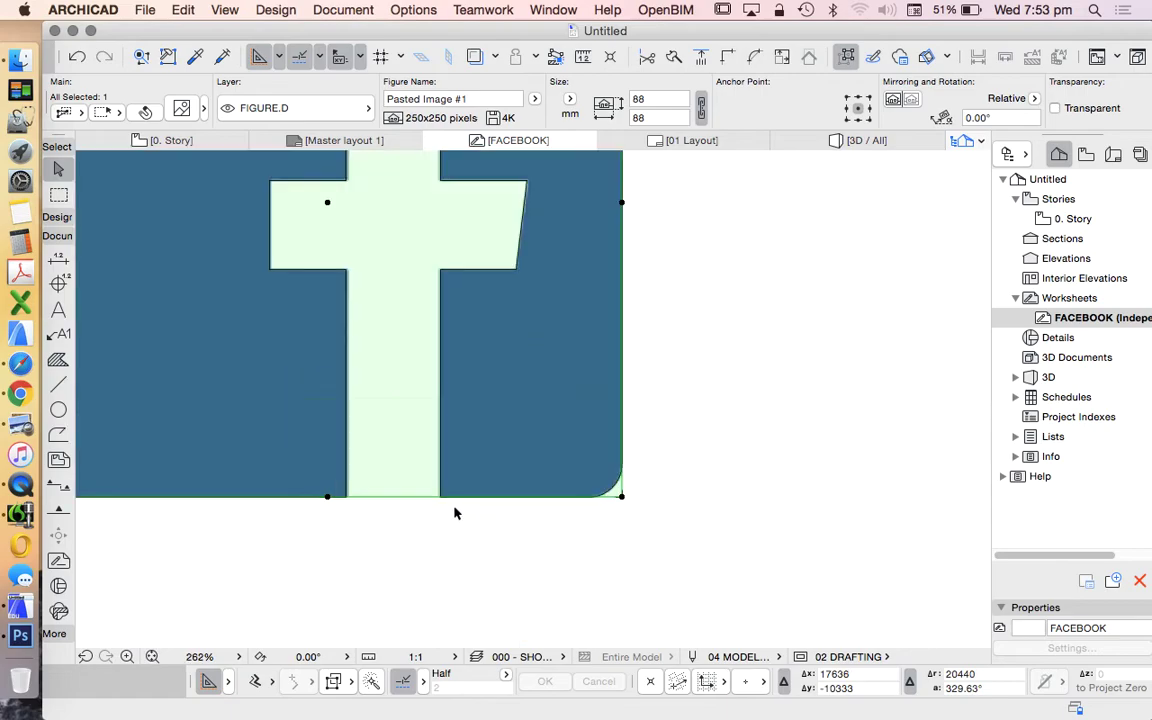
click(530, 520)
scroll(500, 515, down, 5)
click(496, 502)
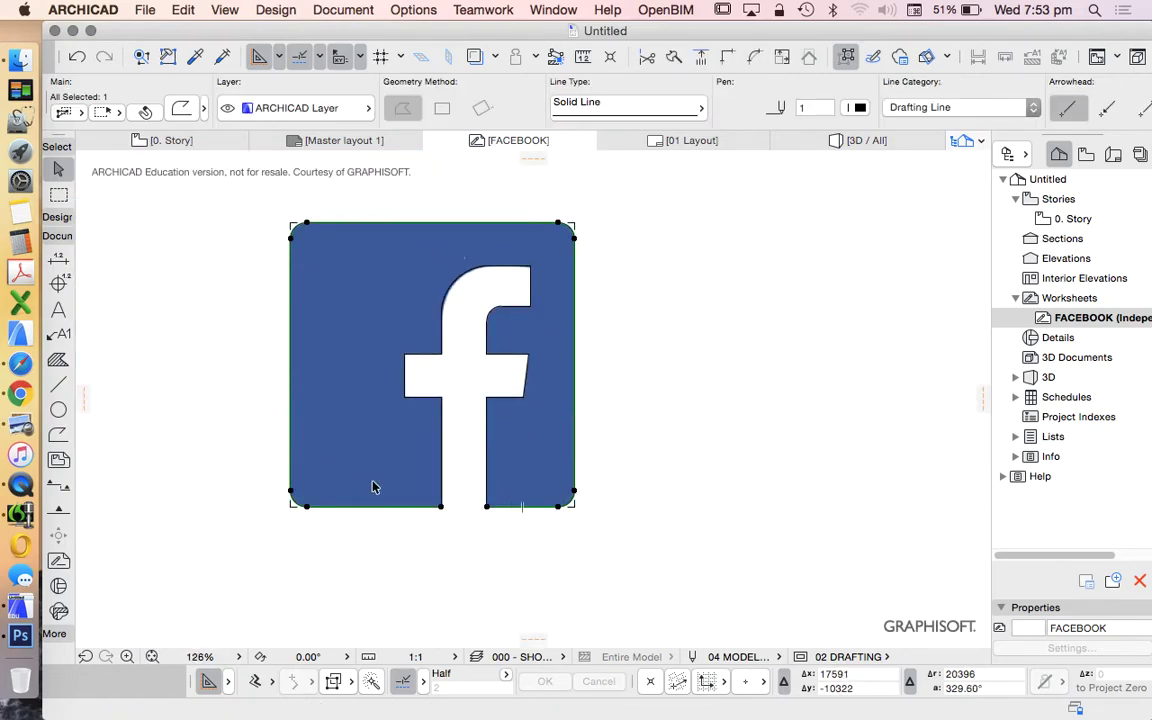
key(super+z)
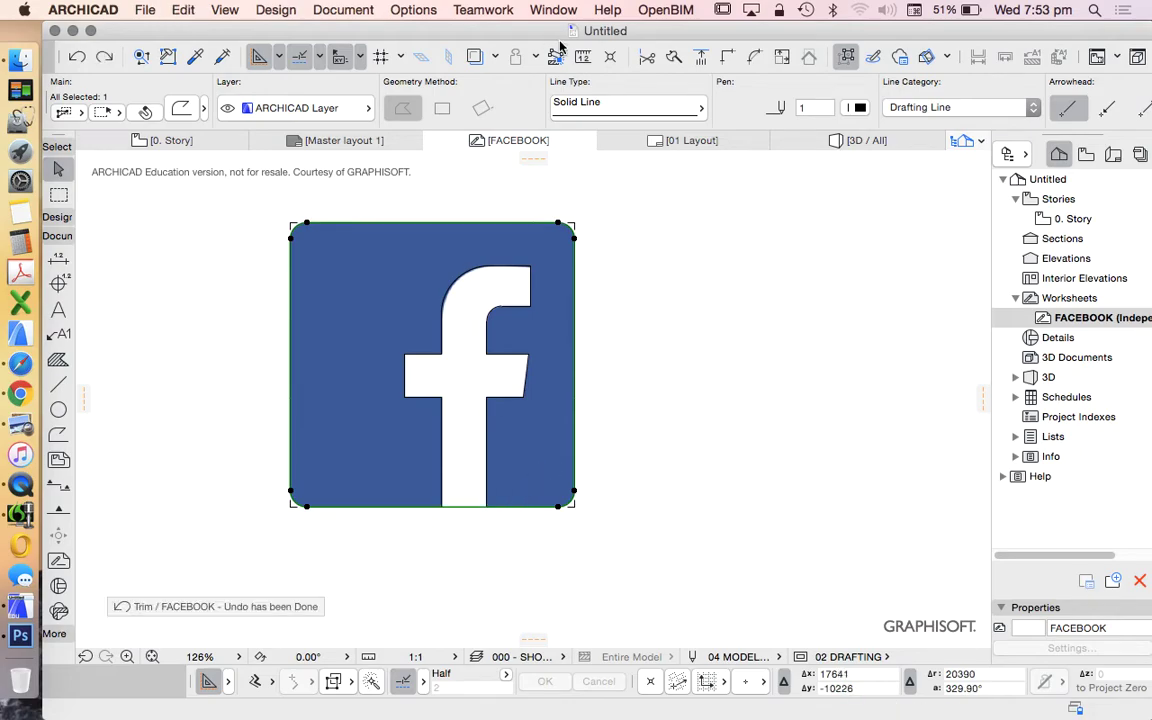
- Split the outline again with a vertical cut, then undo the split
click(673, 58)
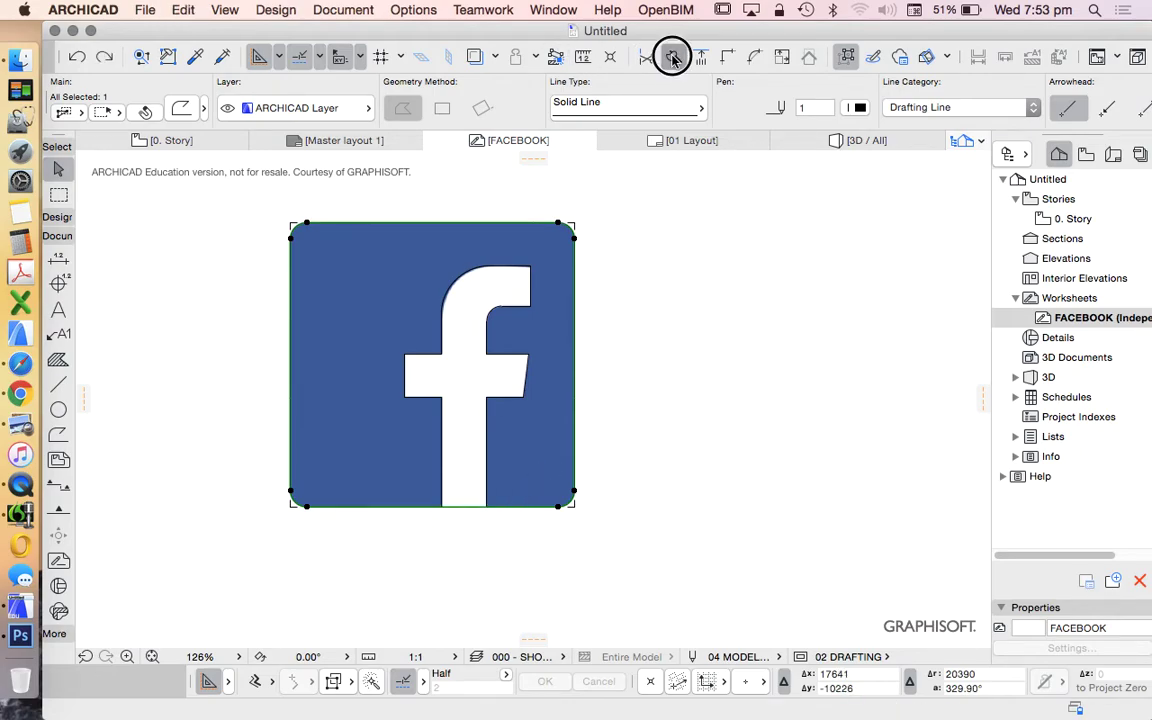
click(442, 507)
click(465, 442)
click(478, 511)
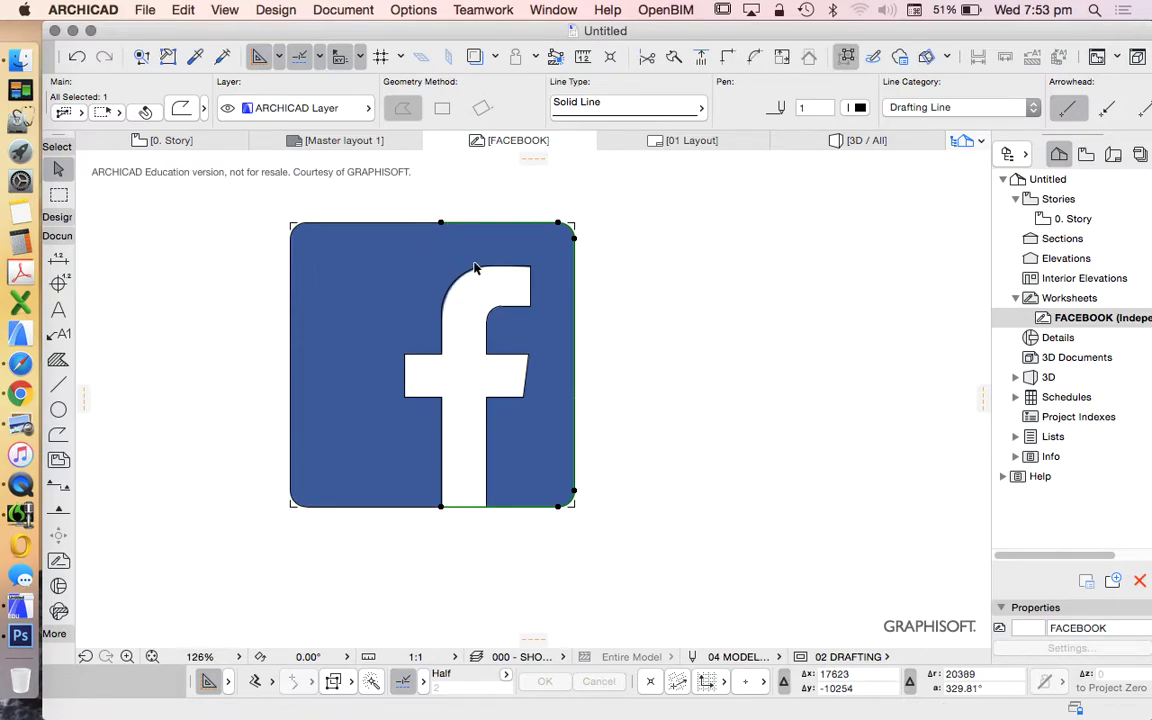
key(super+z)
click(475, 517)
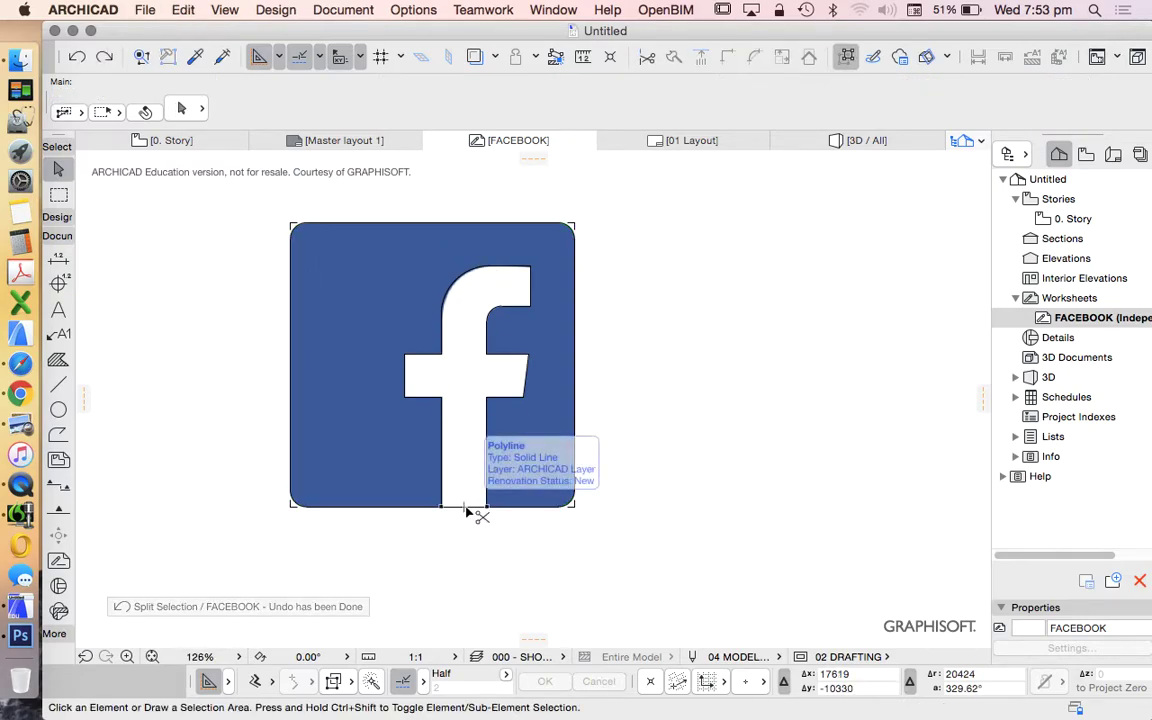
- Select the finished single-polyline outline to check it, then deselect
scroll(465, 512, down, 5)
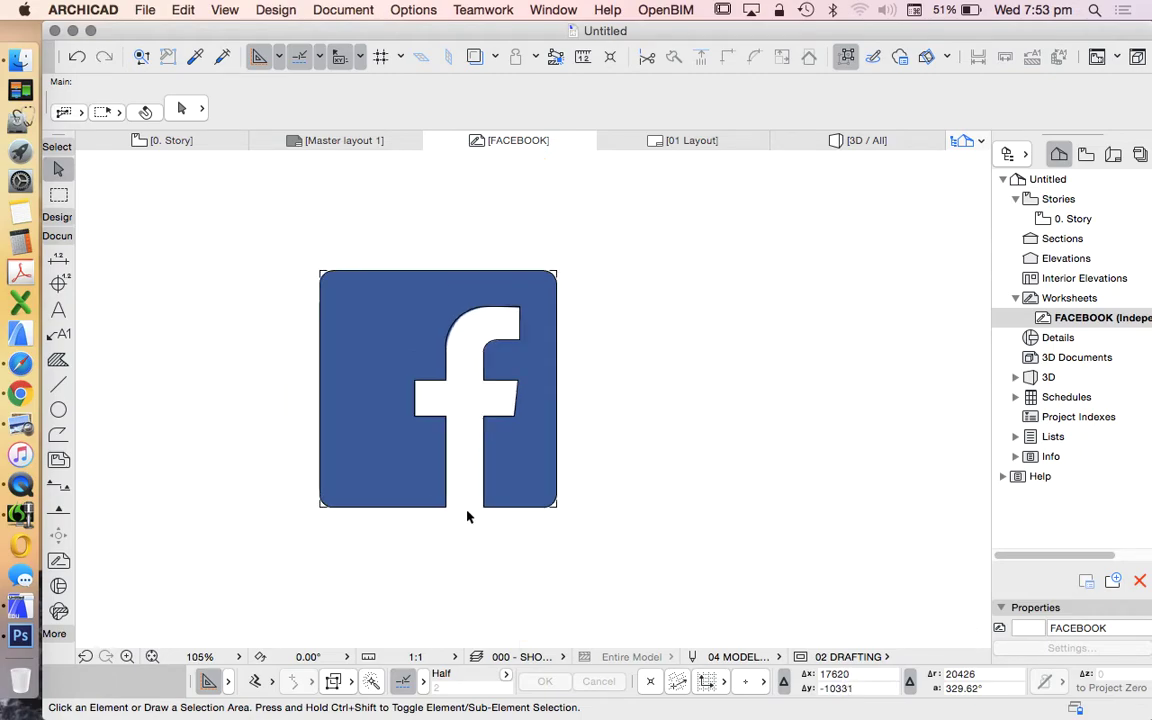
click(507, 350)
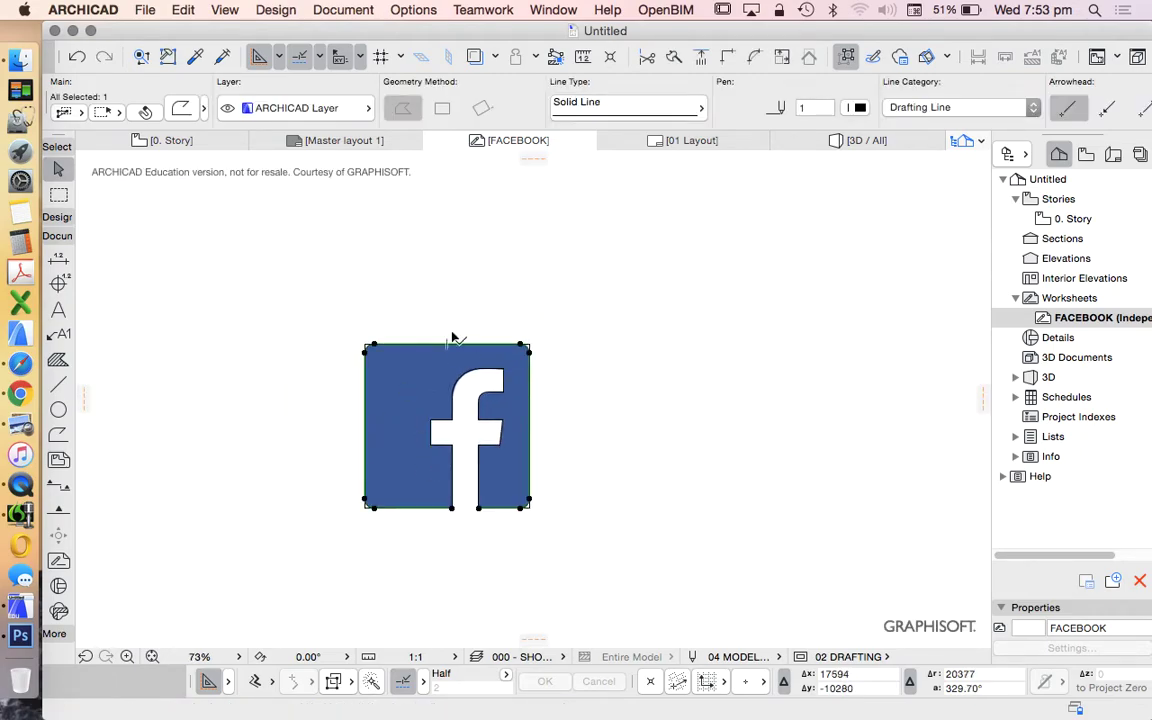
scroll(452, 338, up, 4)
scroll(520, 405, down, 2)
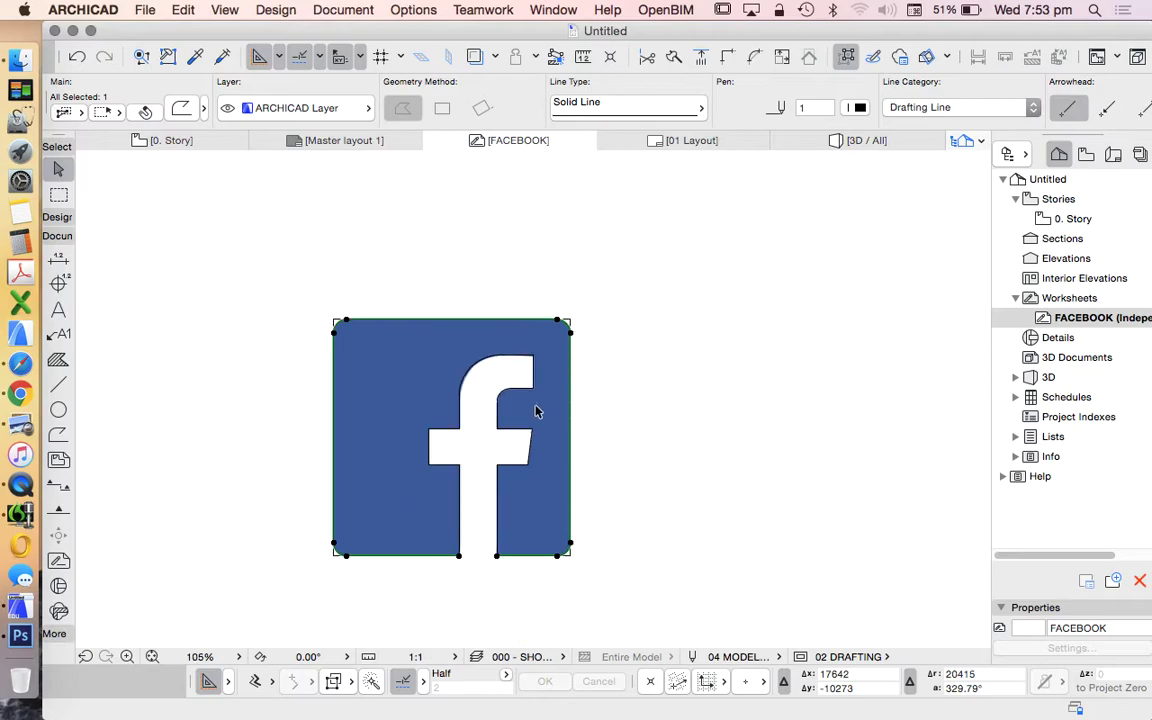
scroll(527, 480, up, 1)
scroll(540, 489, down, 5)
click(249, 208)
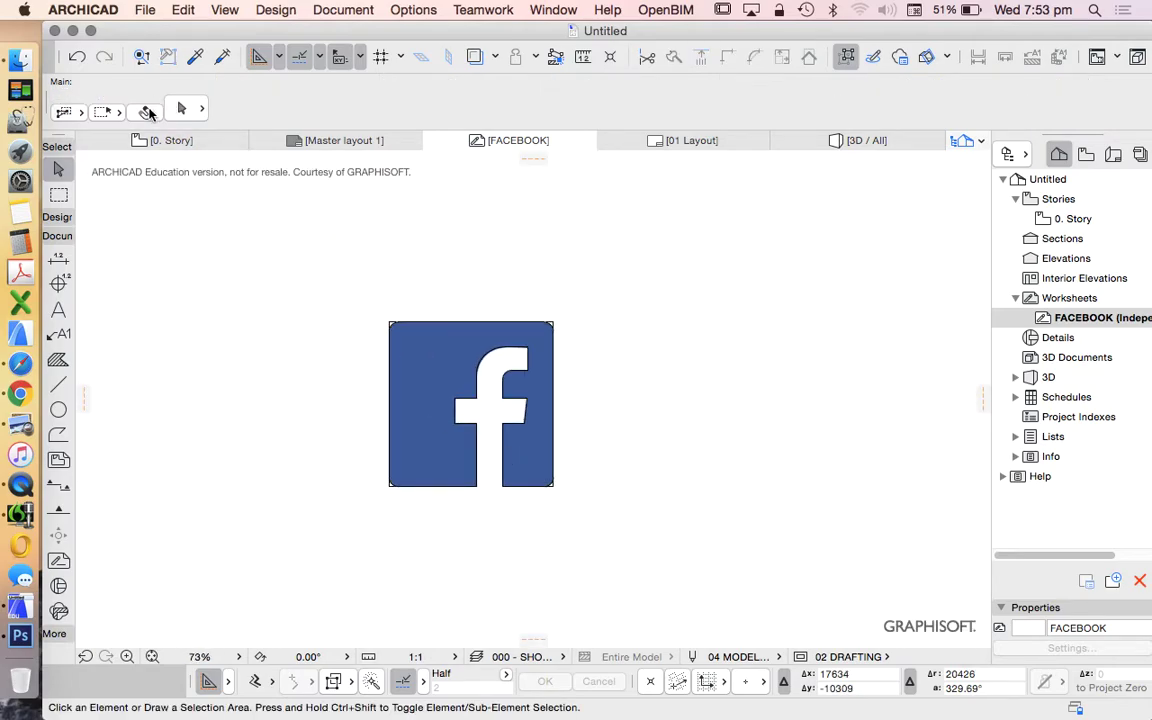
- Move the logo image to the right, beside its traced outline
mouse_move(452, 332)
mouse_down()
mouse_move(591, 342)
mouse_move(679, 332)
mouse_up()
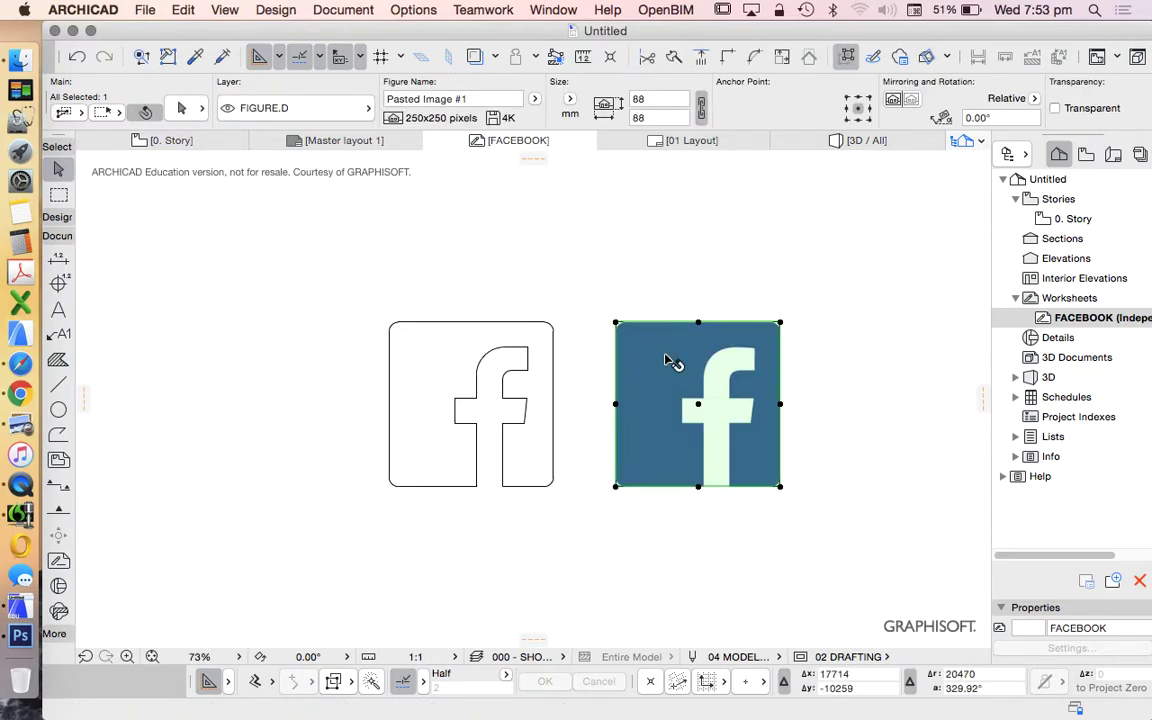
scroll(590, 470, down, 1)
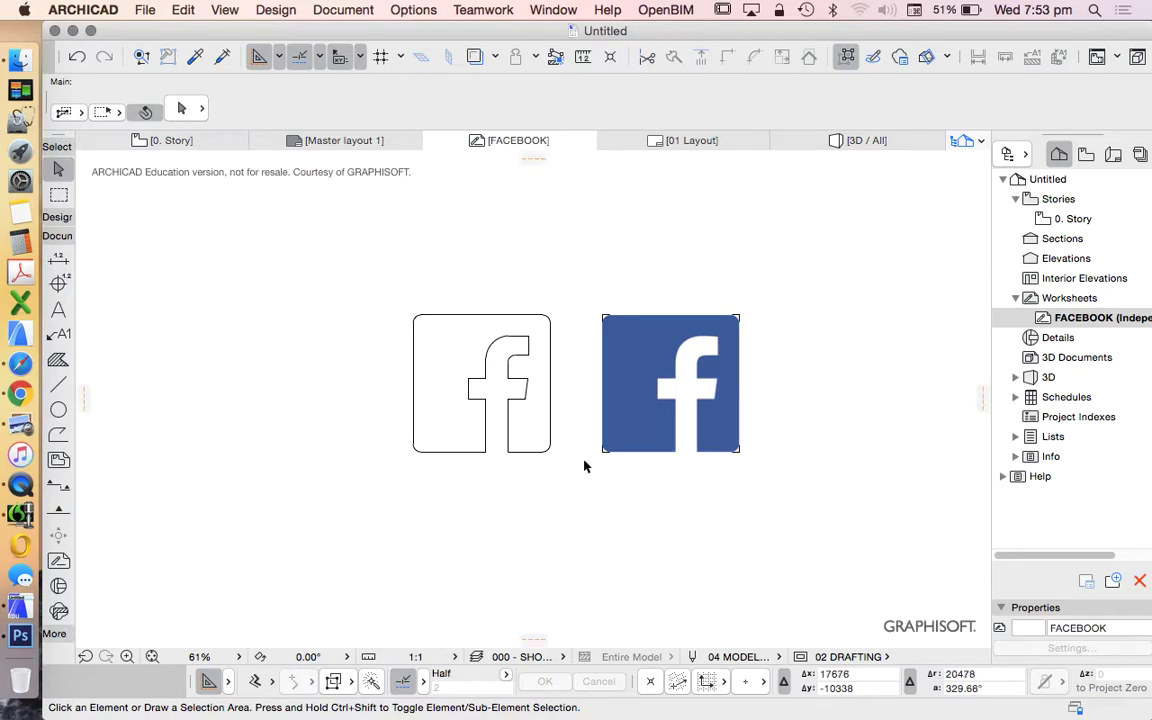
scroll(708, 384, up, 1)
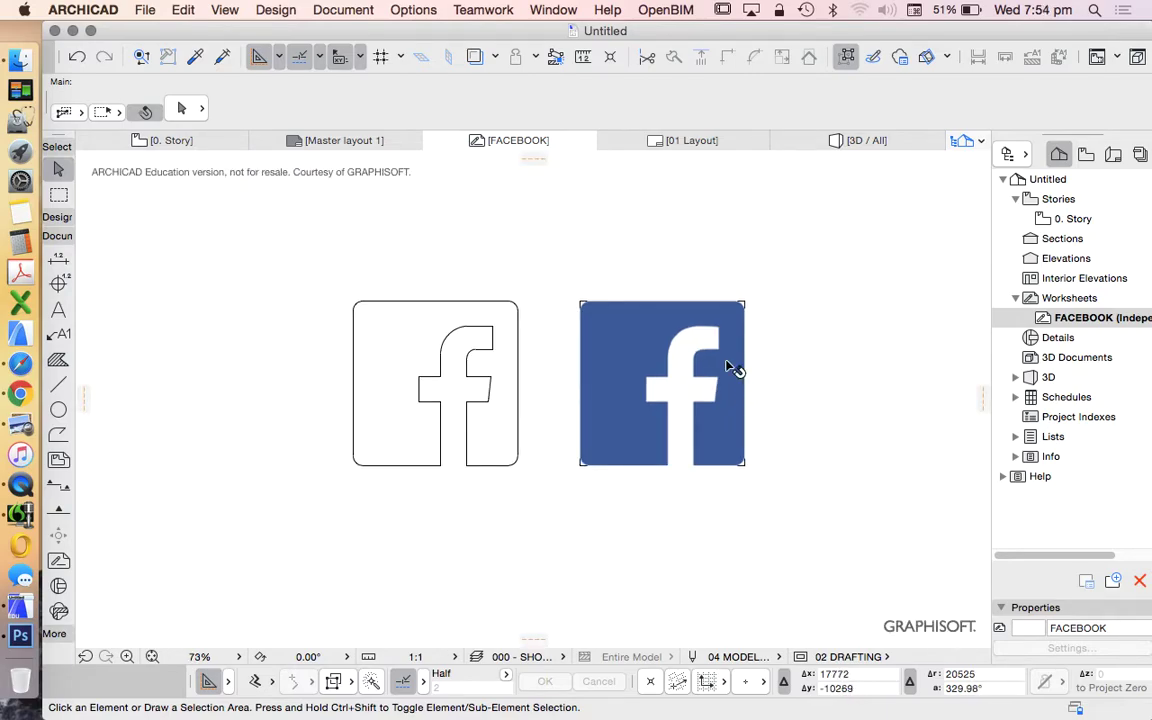
- Set the Fill tool's pen to blue 98 and undo the last fill
click(58, 360)
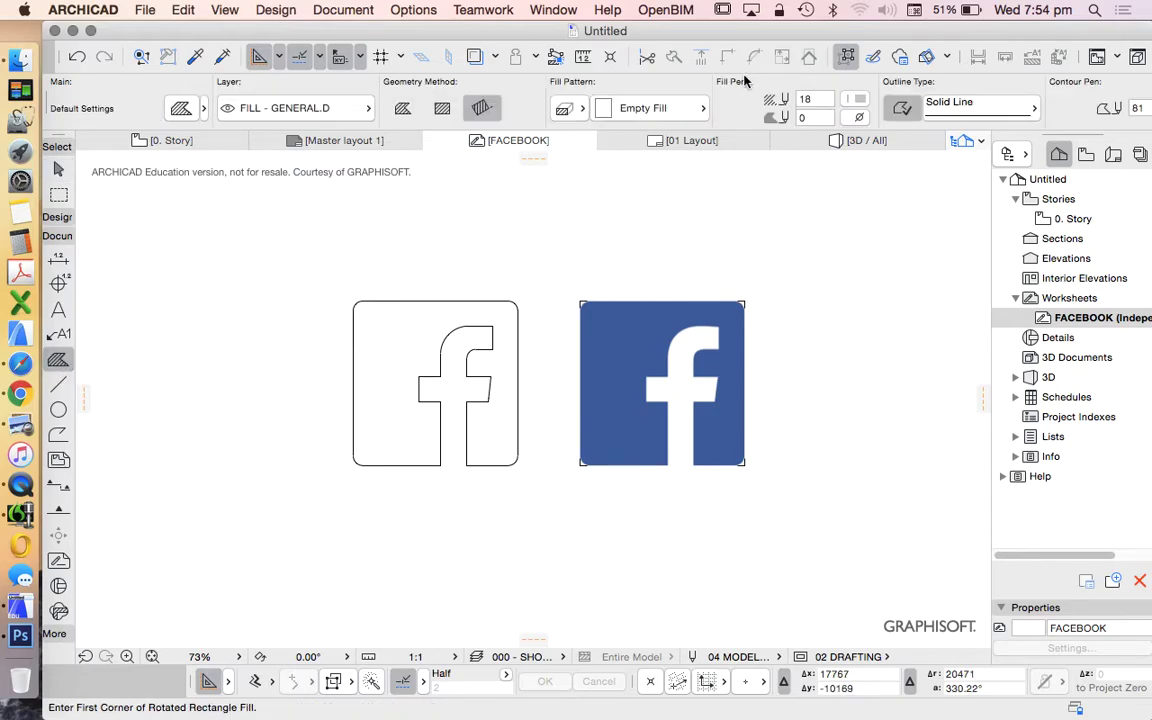
click(855, 101)
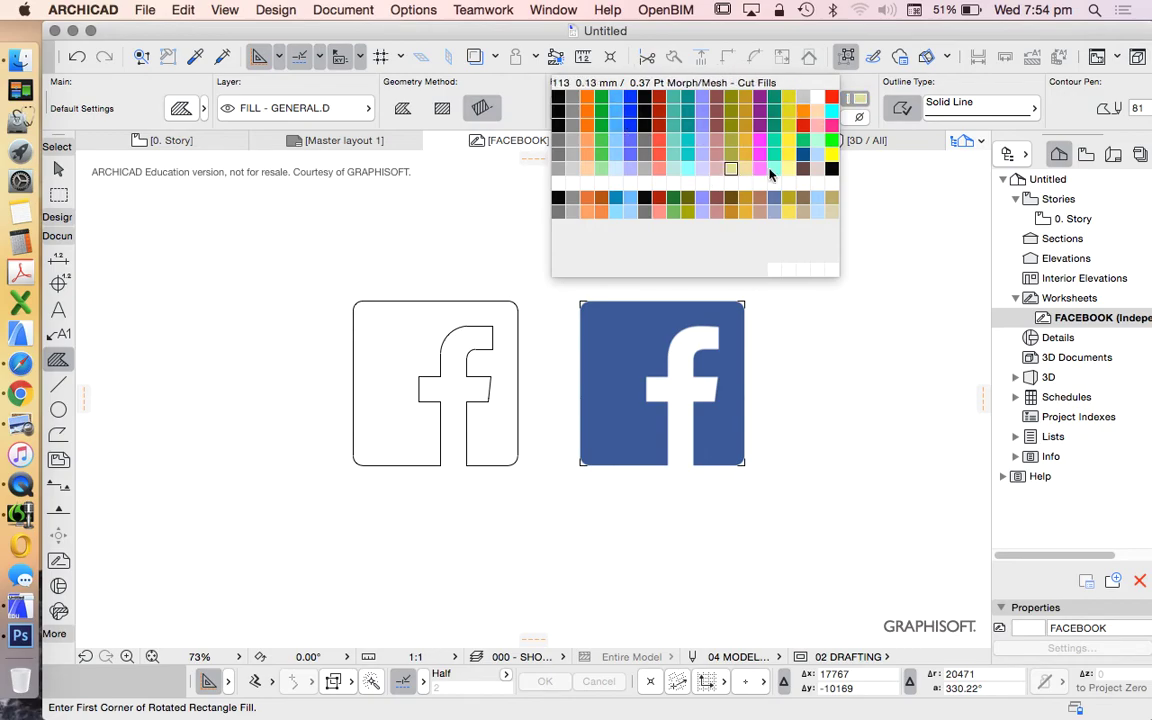
click(804, 155)
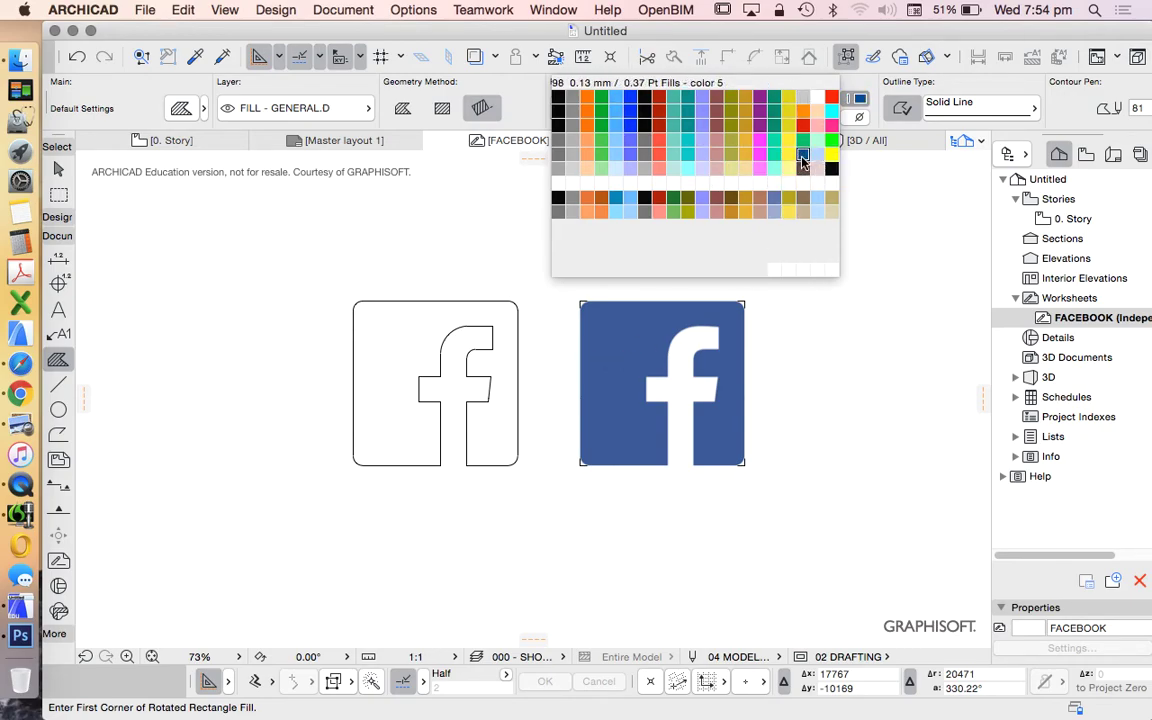
click(803, 158)
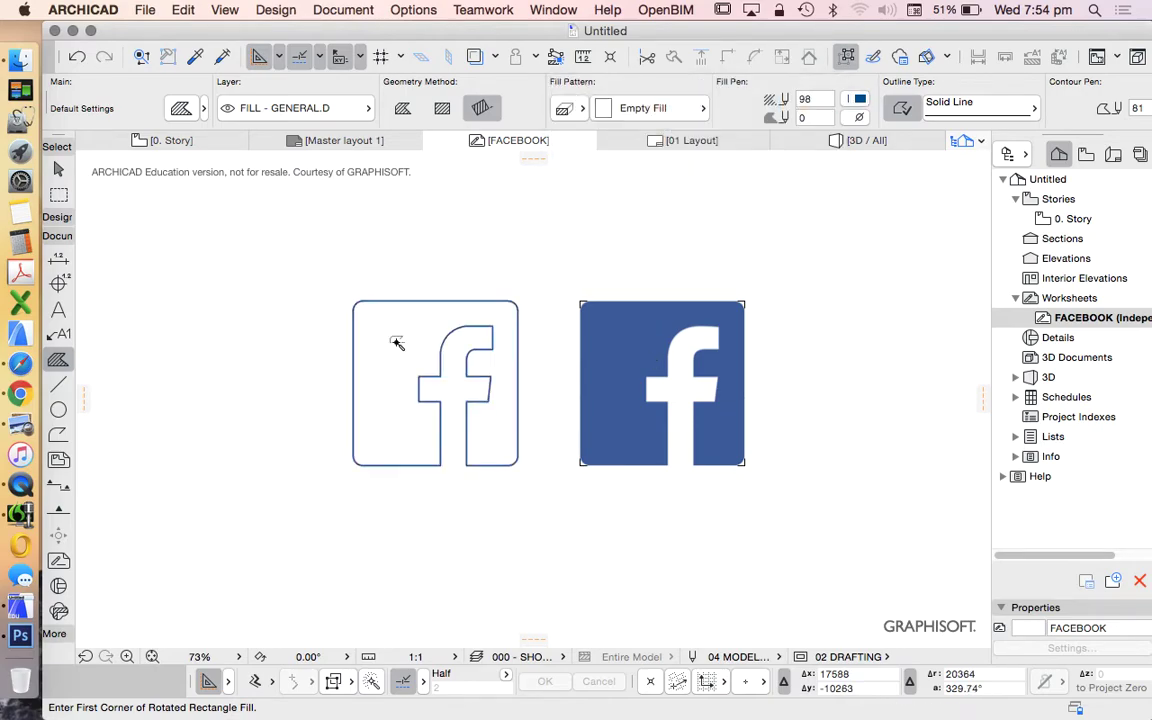
key(super+z)
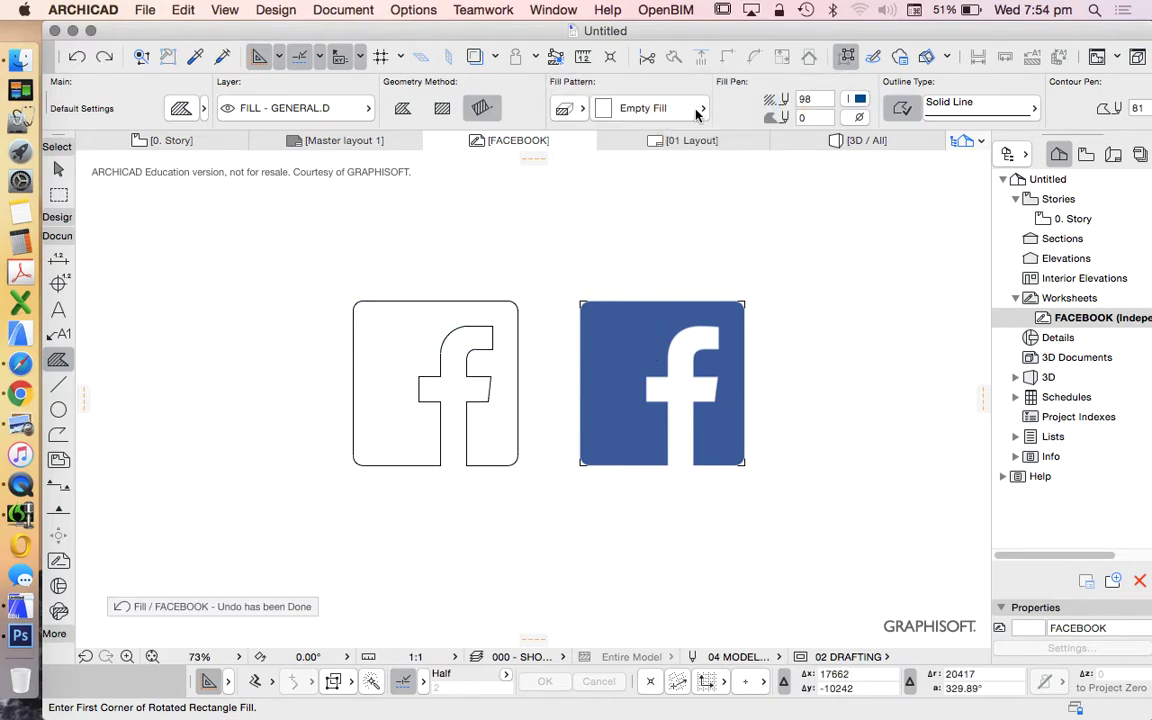
click(645, 108)
- Fill the left outline with Solid Fill in pen 98 blue, leaving the f white
click(778, 206)
click(399, 342)
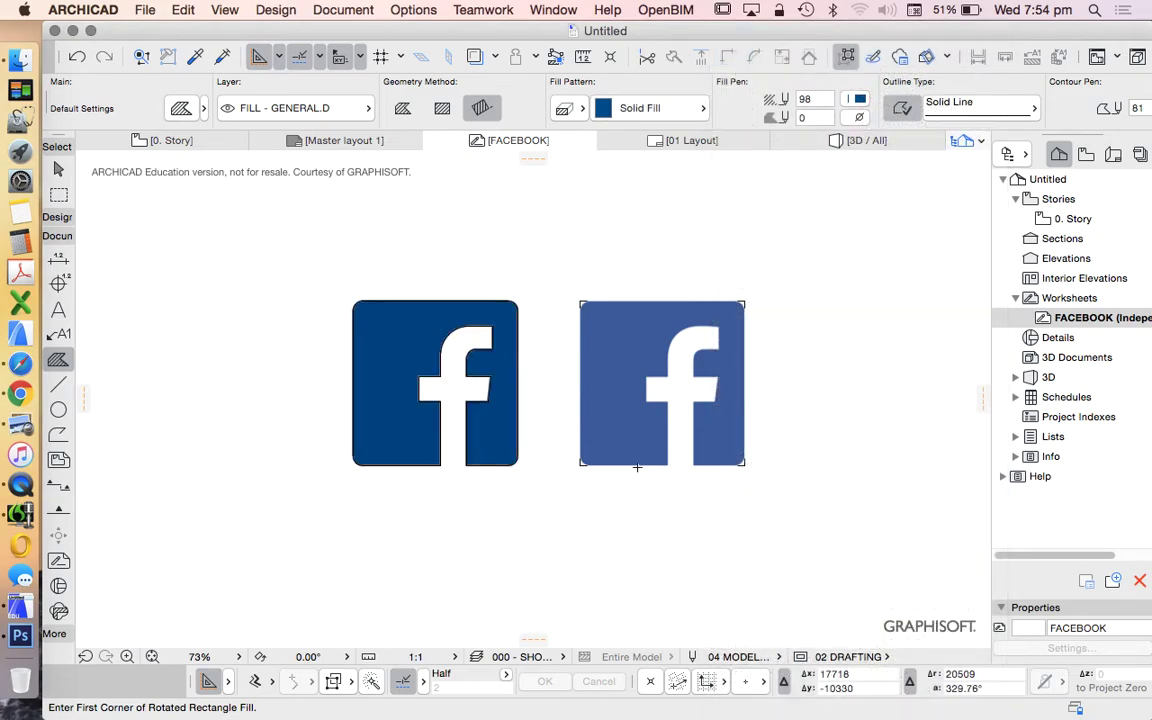
key(super+z)
scroll(386, 337, up, 2)
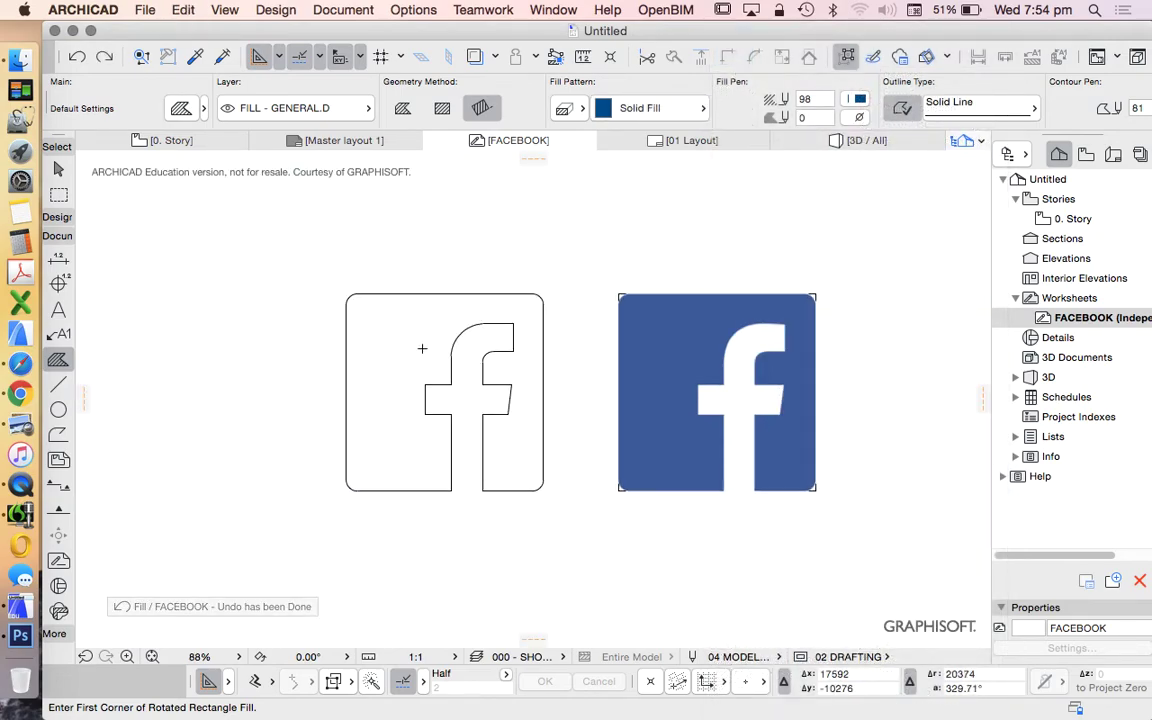
click(859, 101)
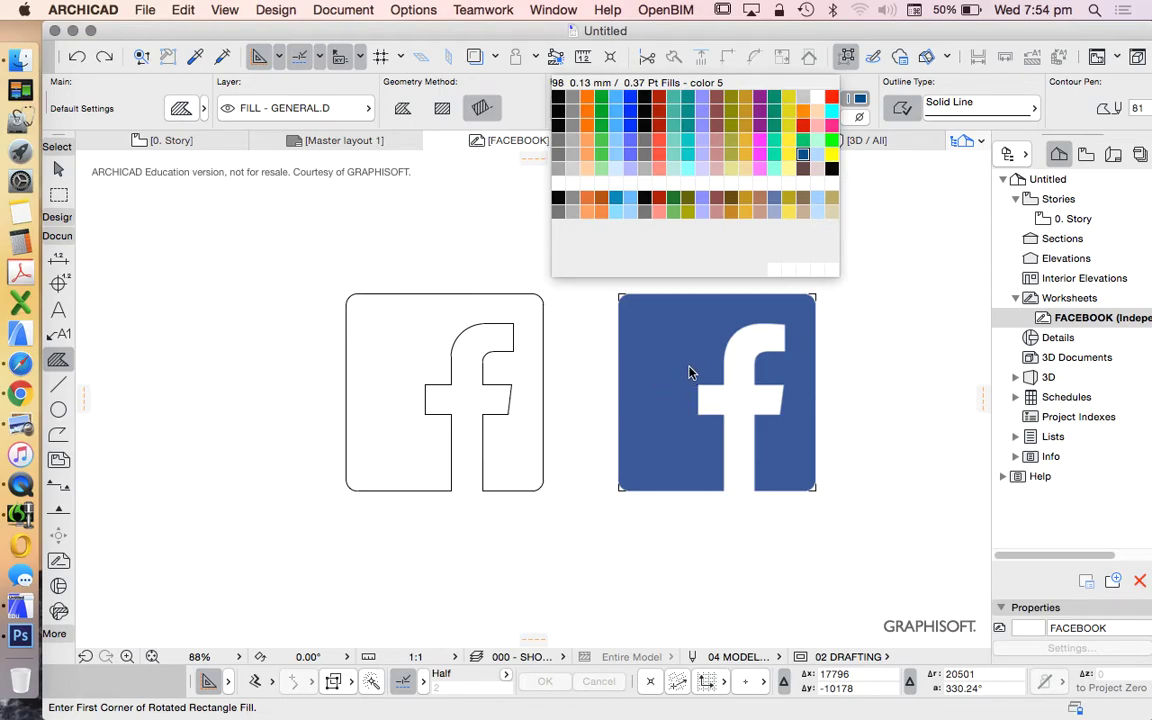
click(803, 154)
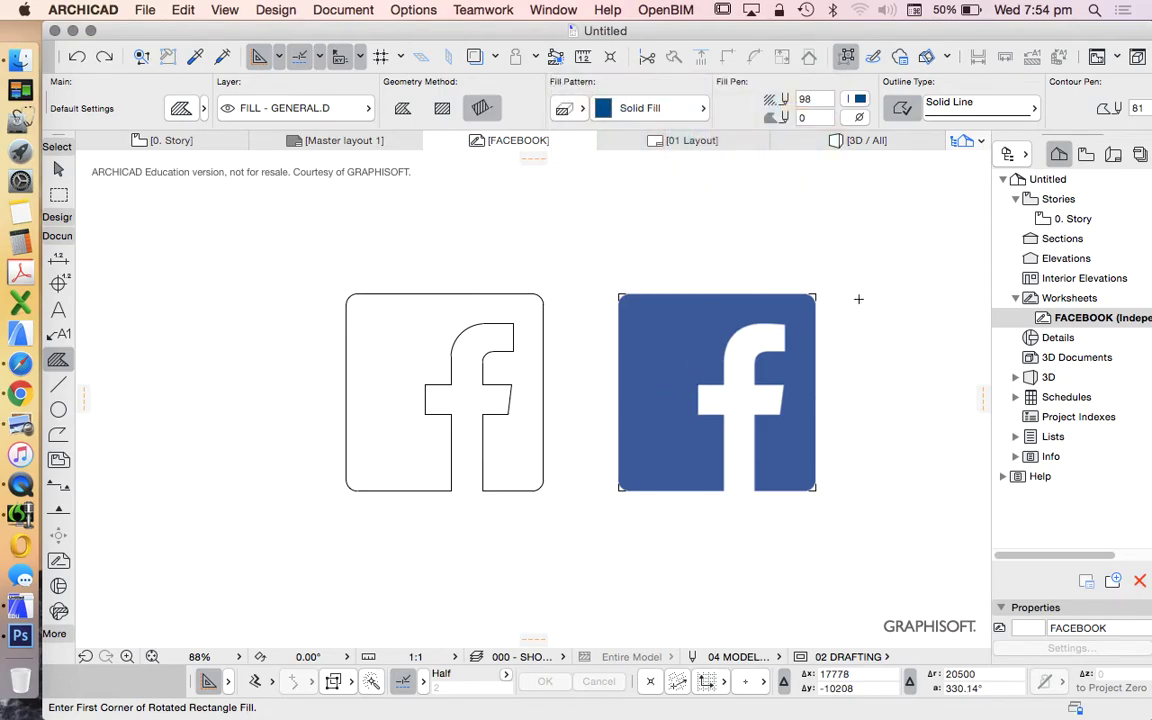
scroll(816, 328, down, 5)
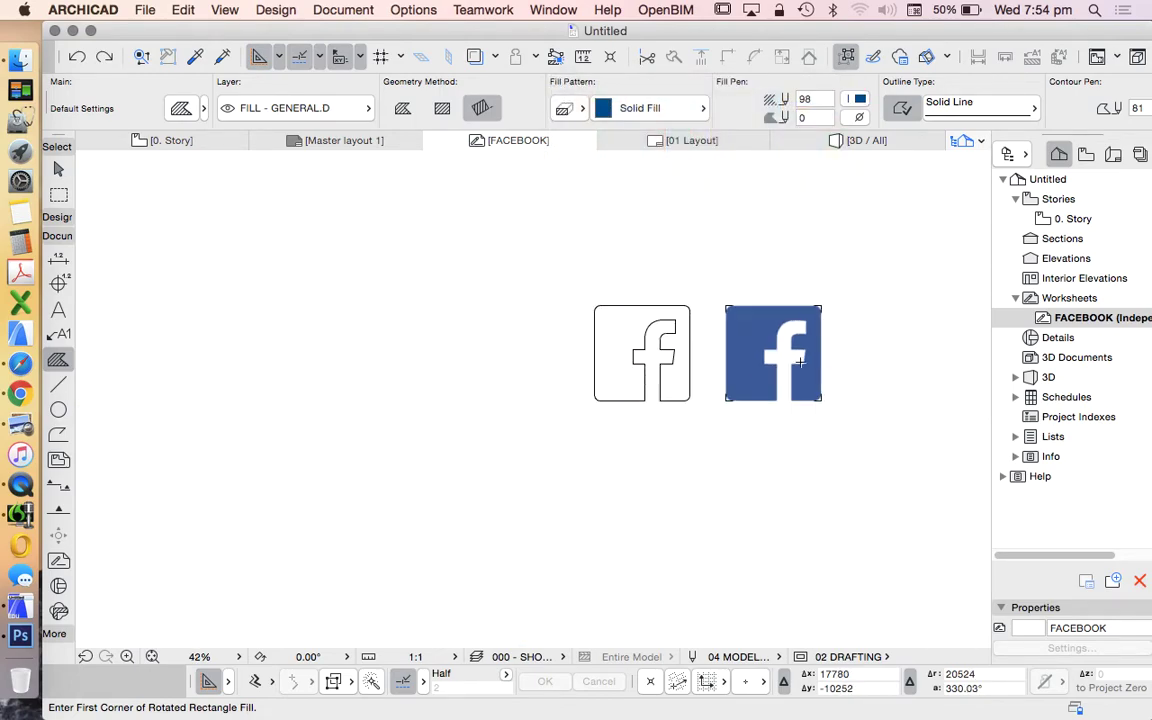
scroll(790, 328, up, 4)
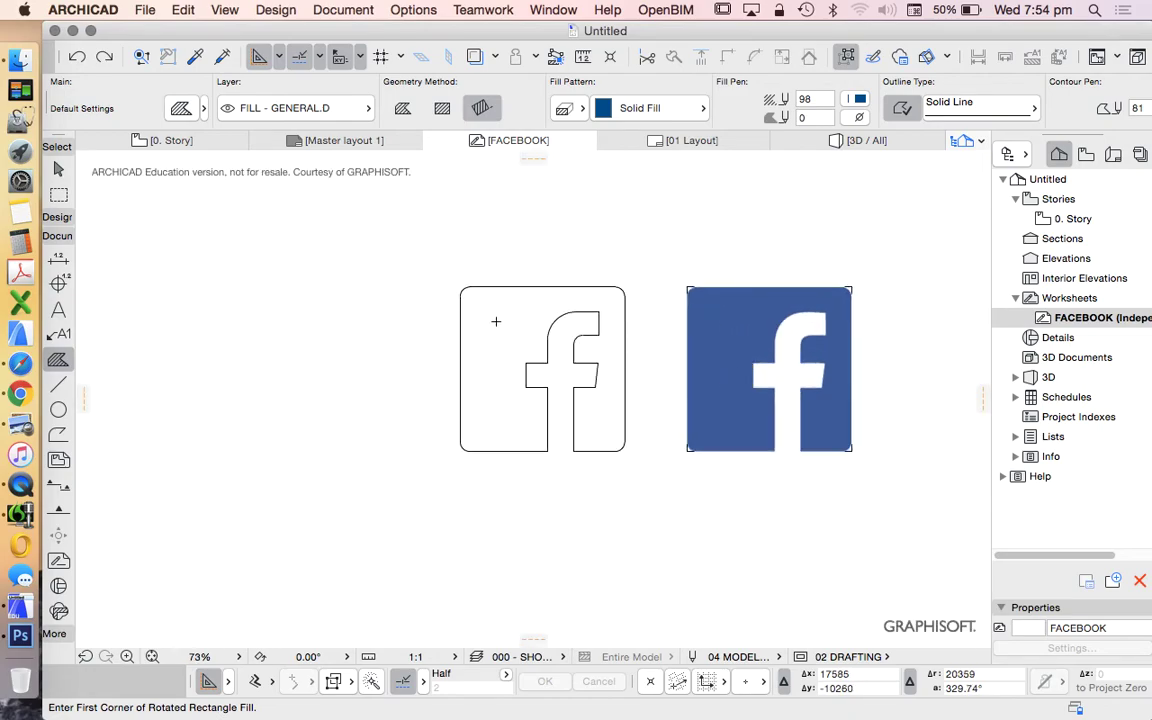
scroll(635, 388, up, 2)
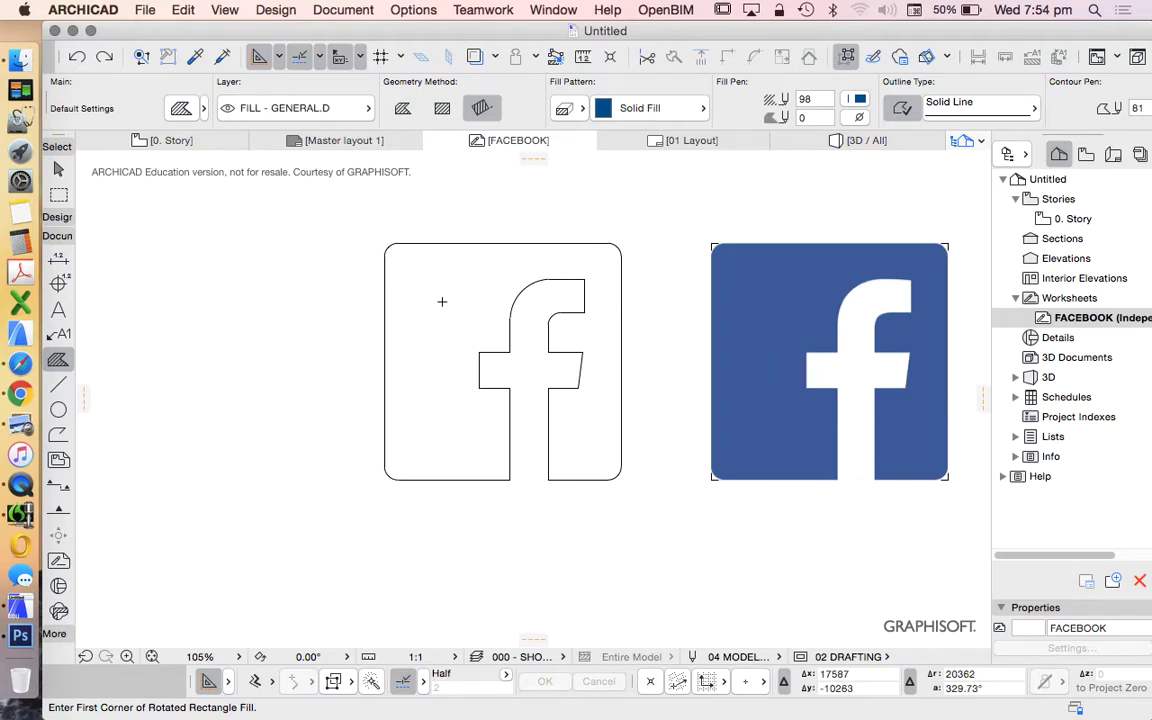
scroll(442, 301, up, 2)
scroll(477, 290, down, 3)
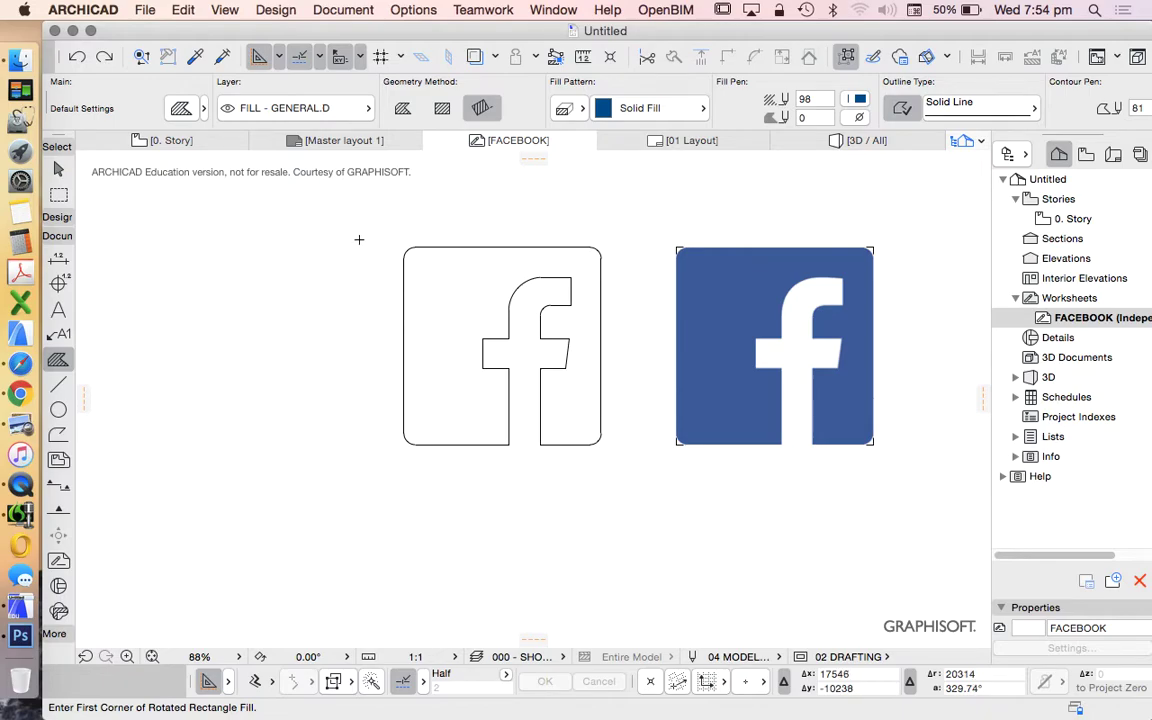
click(402, 289)
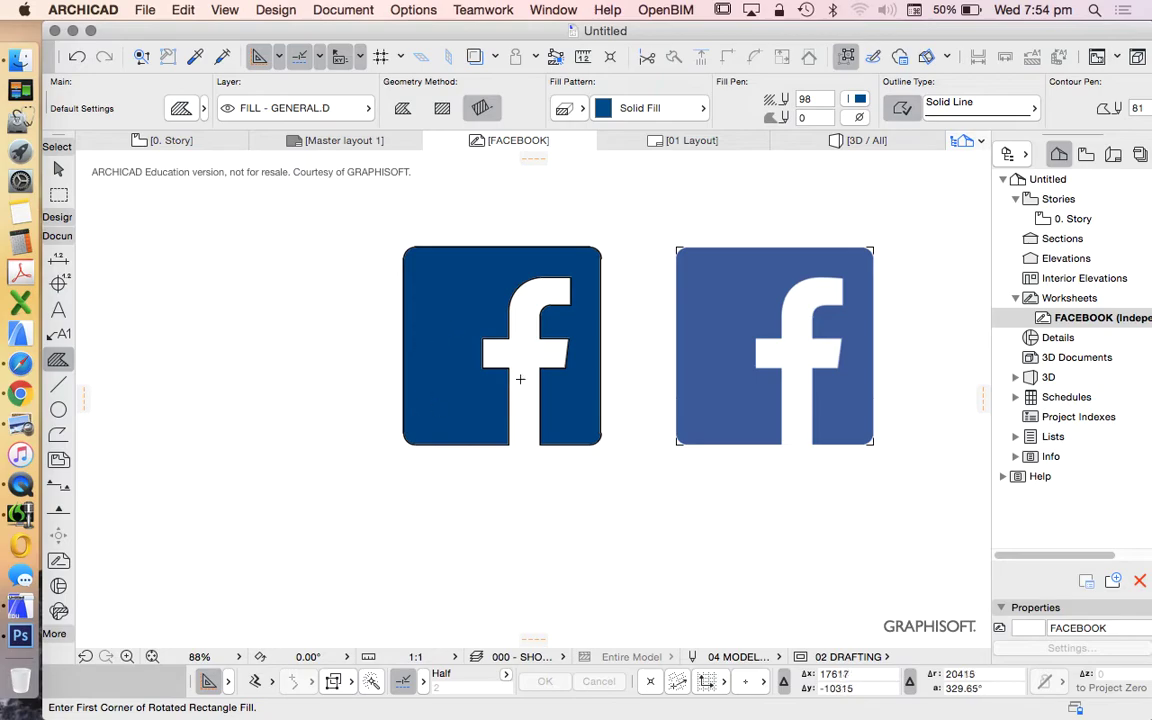
- Drag the new blue Facebook fill to the left so it sits clear of the original outline
key(Escape)
scroll(560, 320, up, 4)
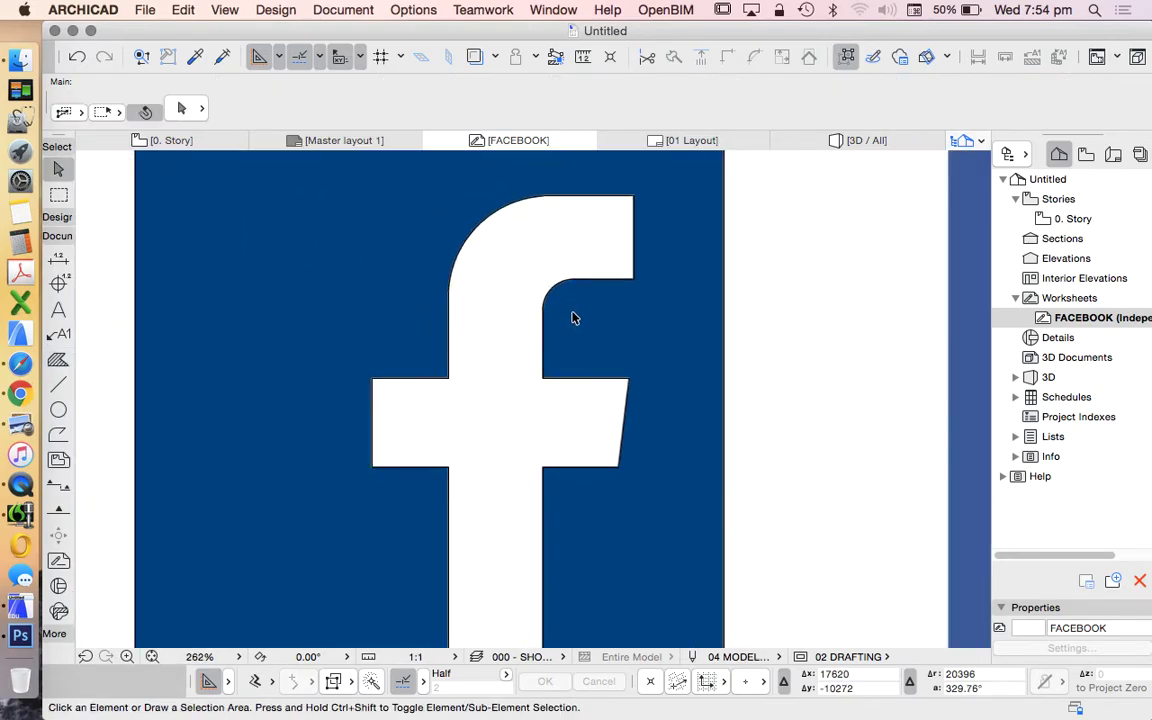
scroll(577, 319, down, 4)
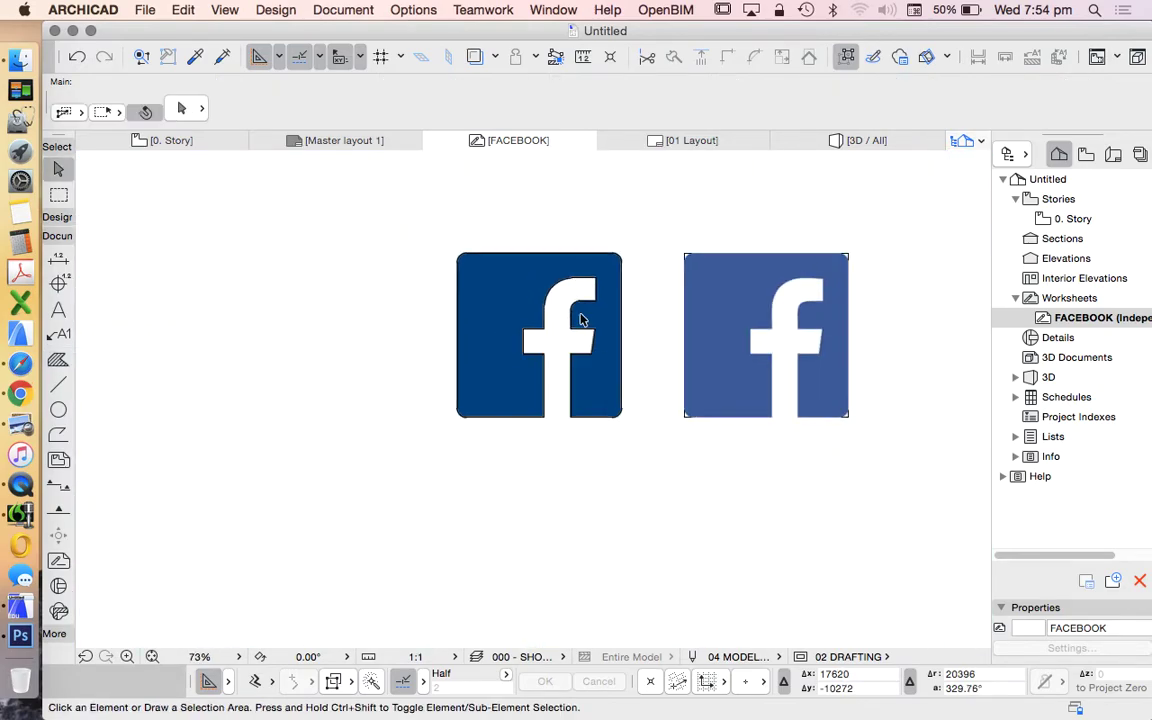
click(505, 308)
drag(505, 308, 281, 311)
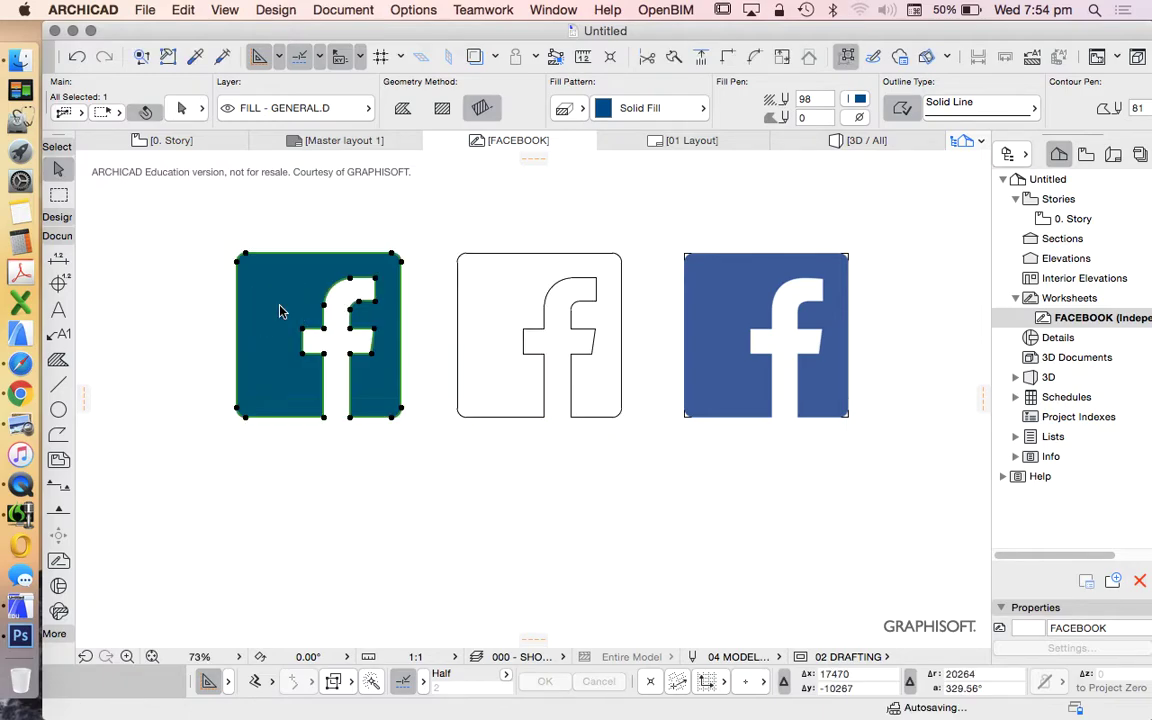
click(338, 448)
- Reselect the moved blue fill to check its position, zooming in and out
scroll(405, 292, up, 5)
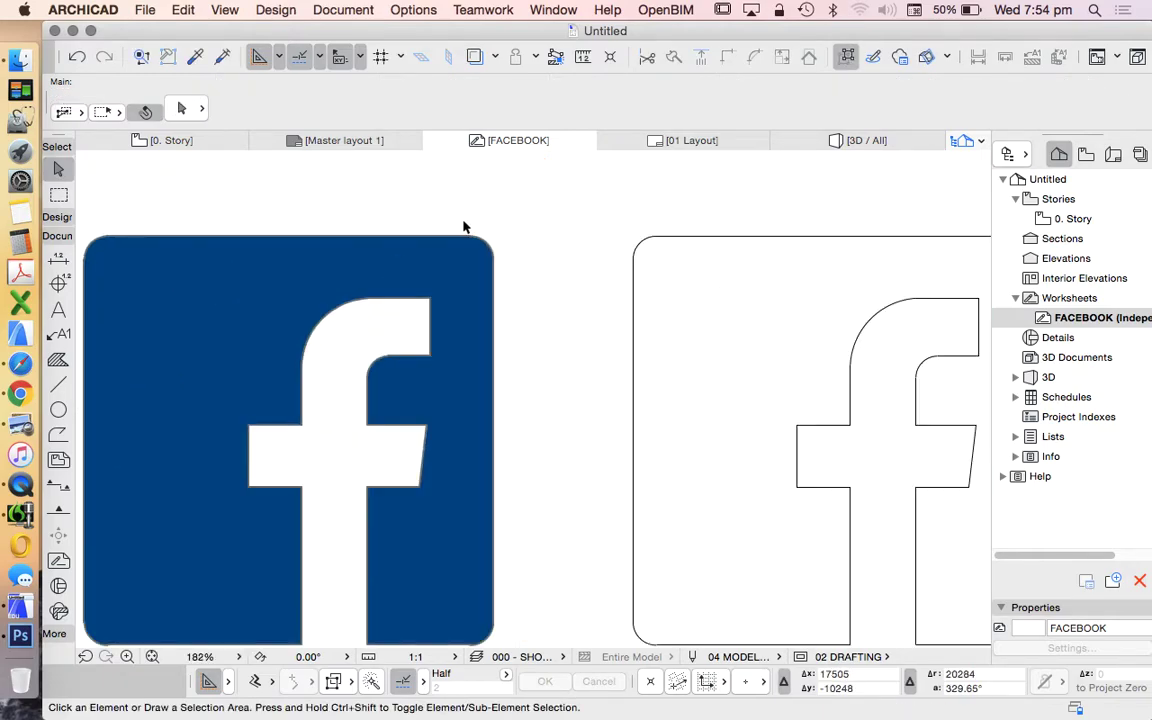
click(470, 290)
click(527, 224)
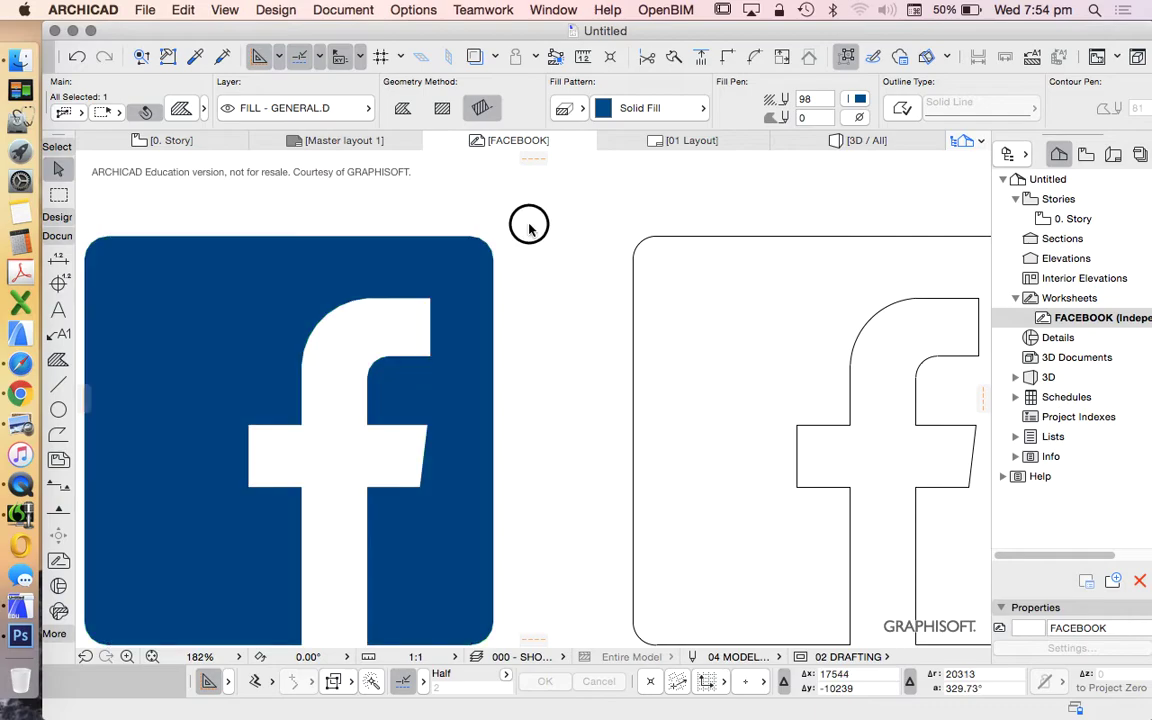
scroll(340, 330, down, 5)
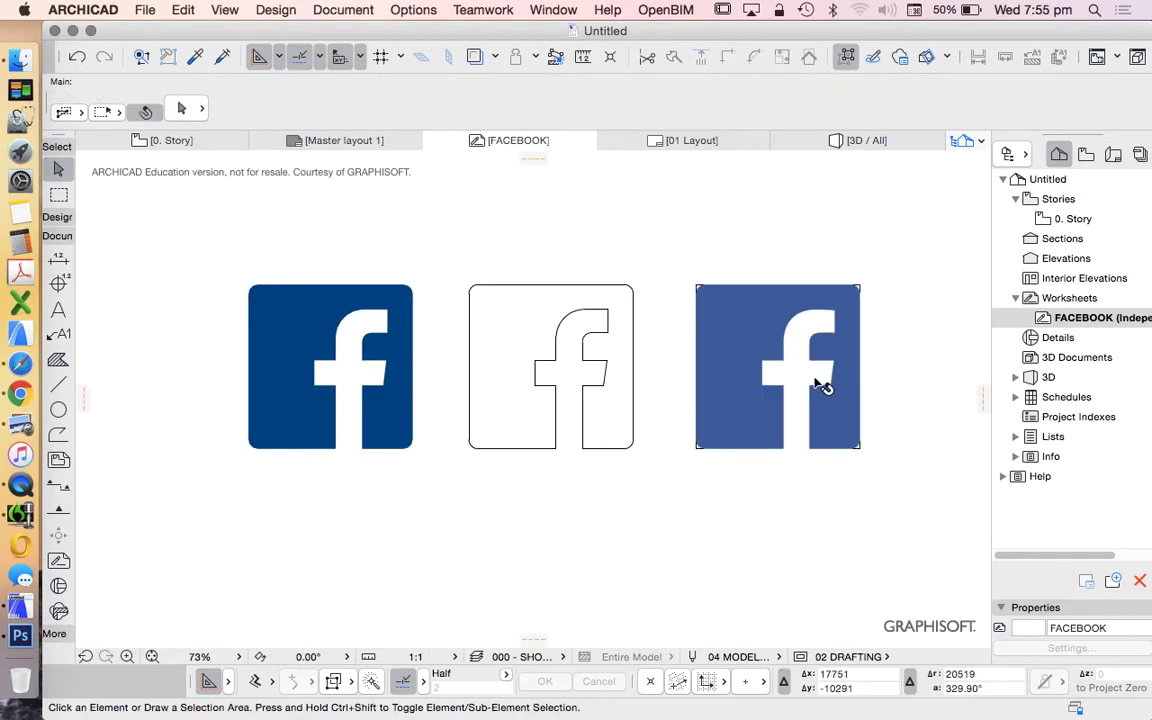
scroll(805, 305, up, 5)
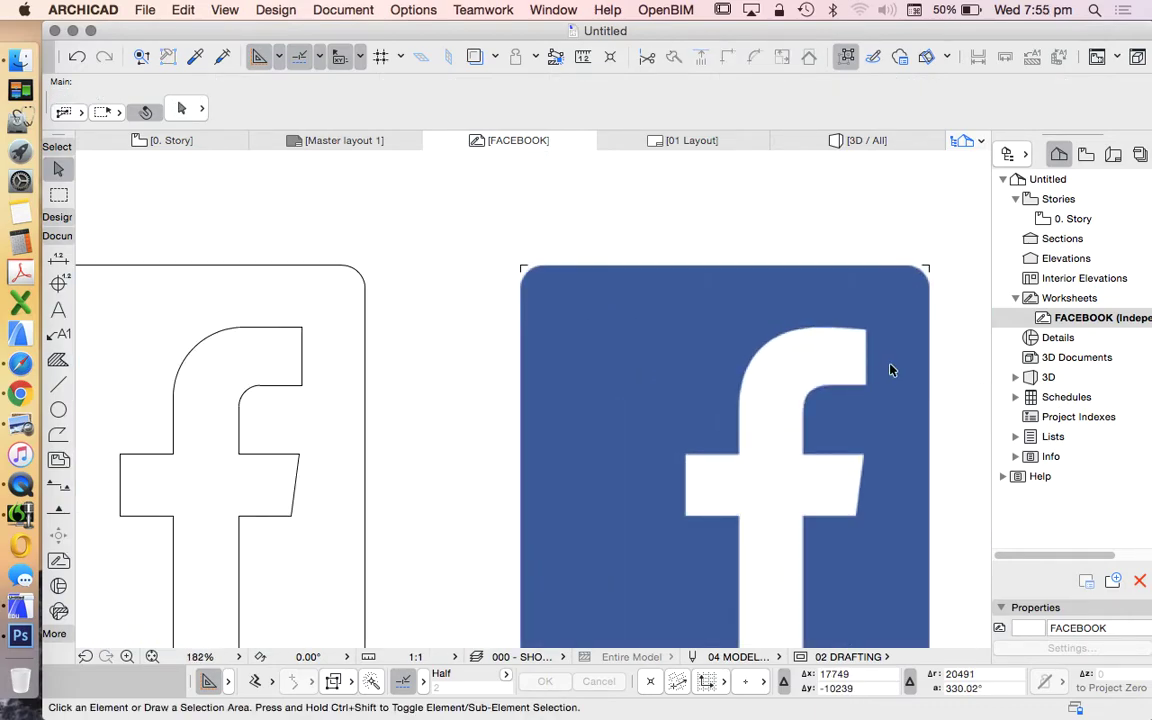
scroll(862, 322, down, 4)
scroll(878, 342, up, 6)
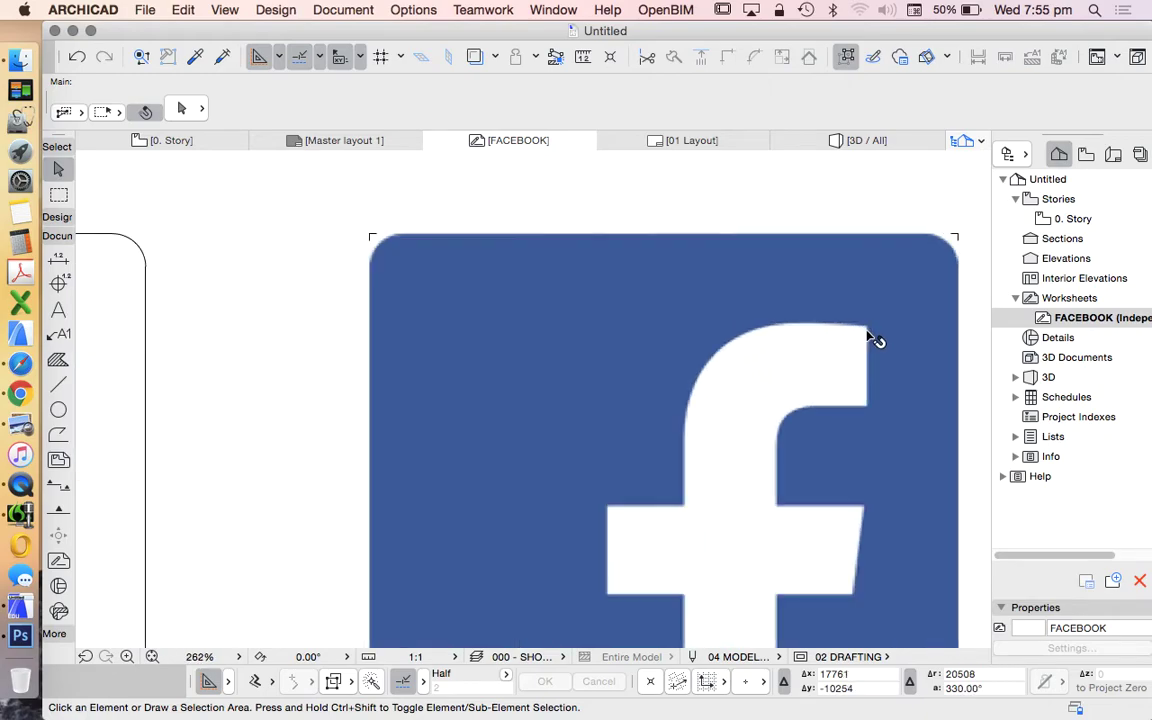
scroll(884, 350, down, 6)
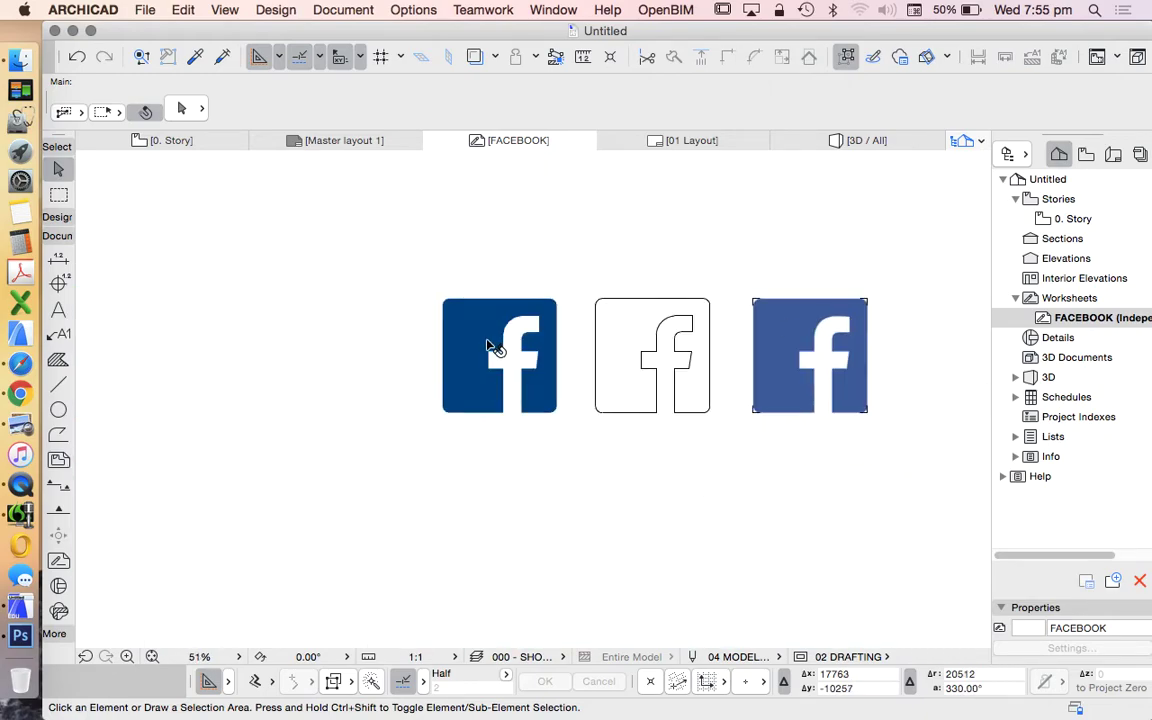
scroll(540, 330, up, 4)
scroll(522, 322, down, 4)
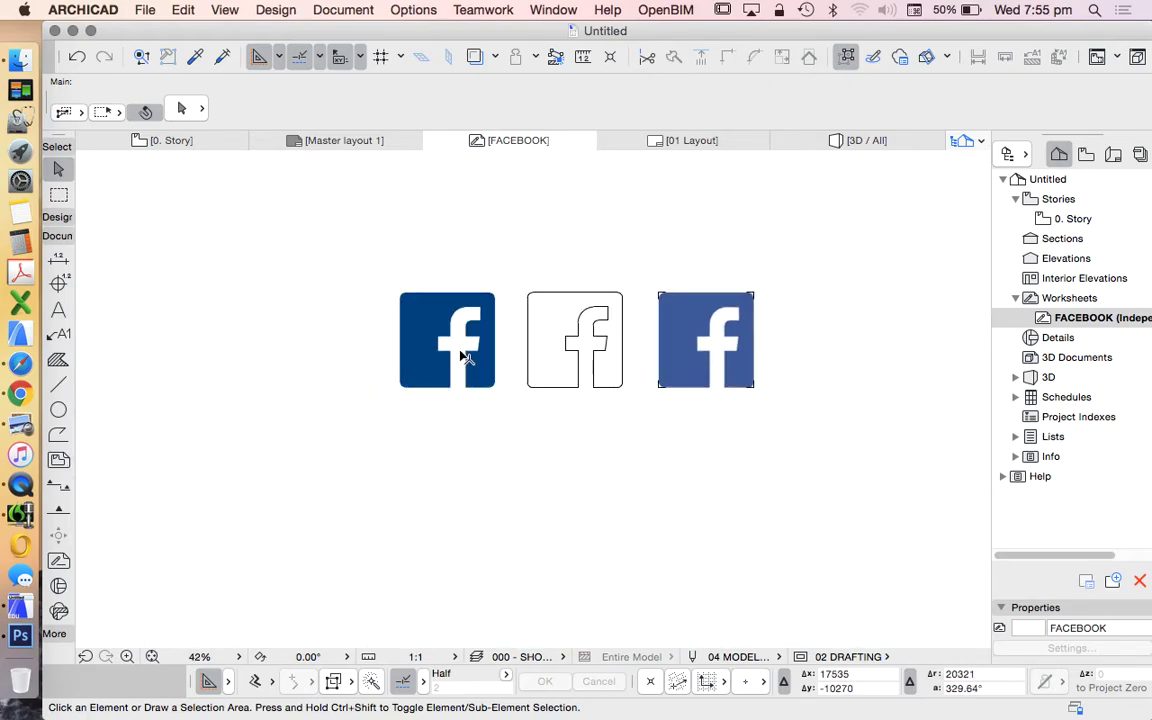
scroll(758, 342, up, 2)
- Delete the reference Facebook image and the leftover traced outline
drag(762, 441, 566, 203)
key(Delete)
drag(643, 450, 347, 198)
key(Delete)
- Check the remaining blue fill, then show the View Map in the Navigator
scroll(365, 334, down, 1)
click(417, 327)
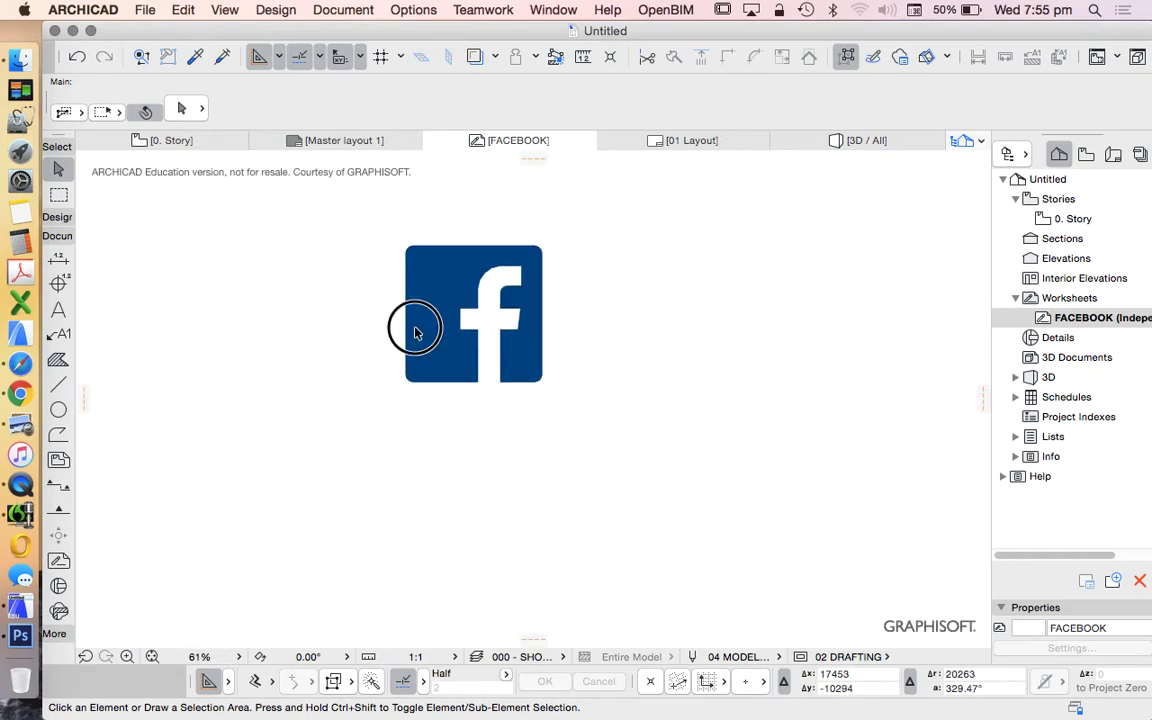
click(612, 310)
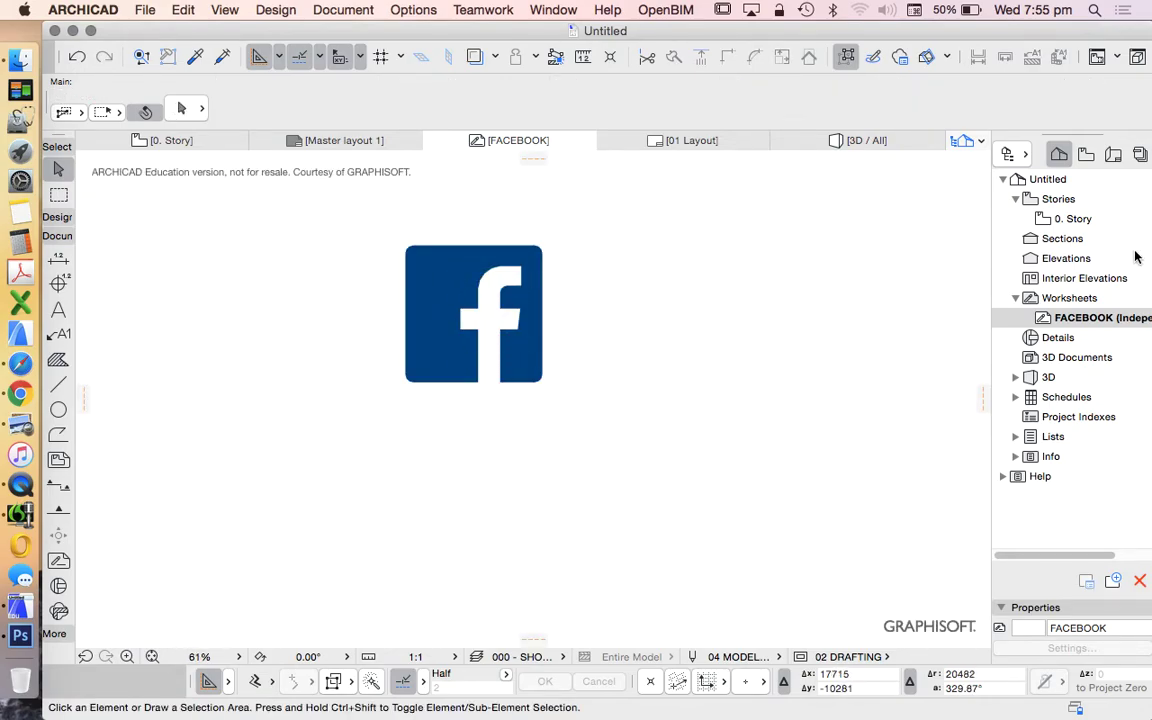
click(1086, 156)
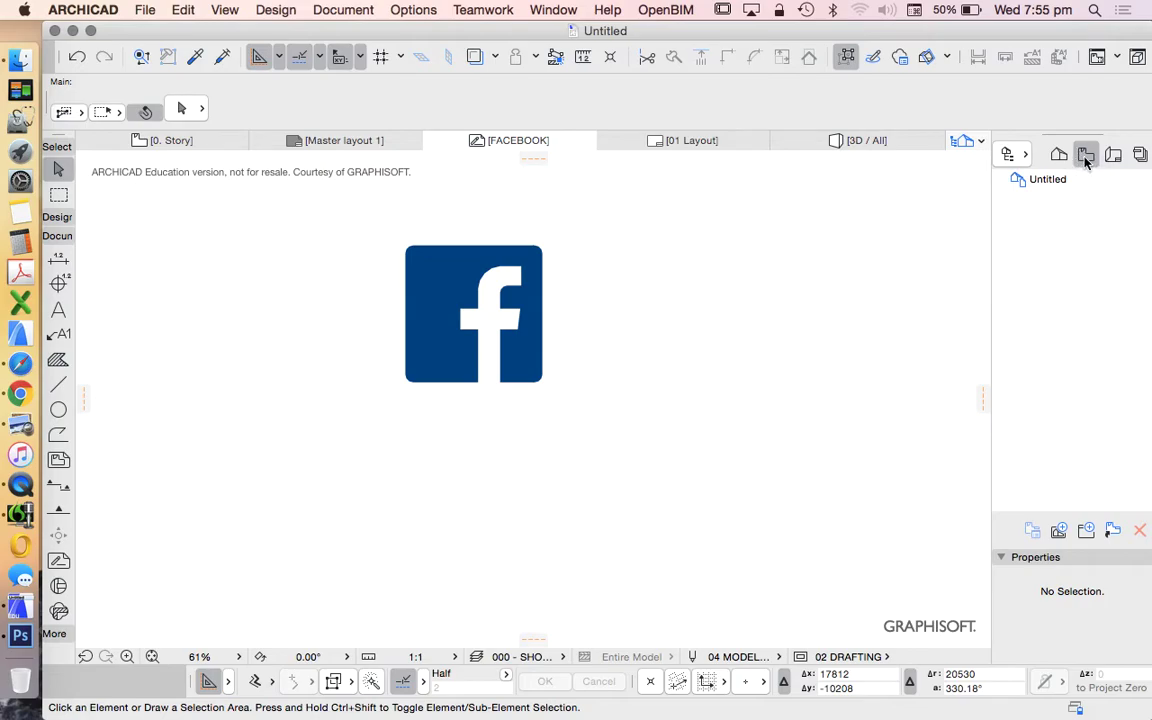
- Create a new View Map folder named LOGOS
click(1086, 532)
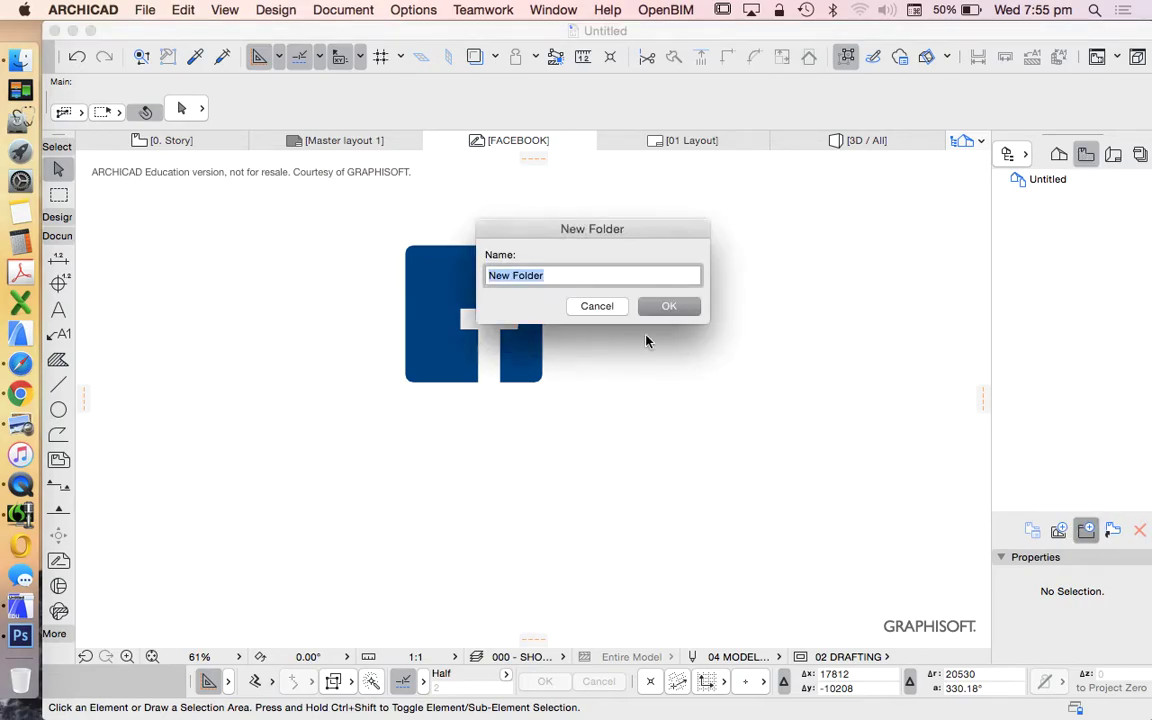
text(LOGOS)
key(Return)
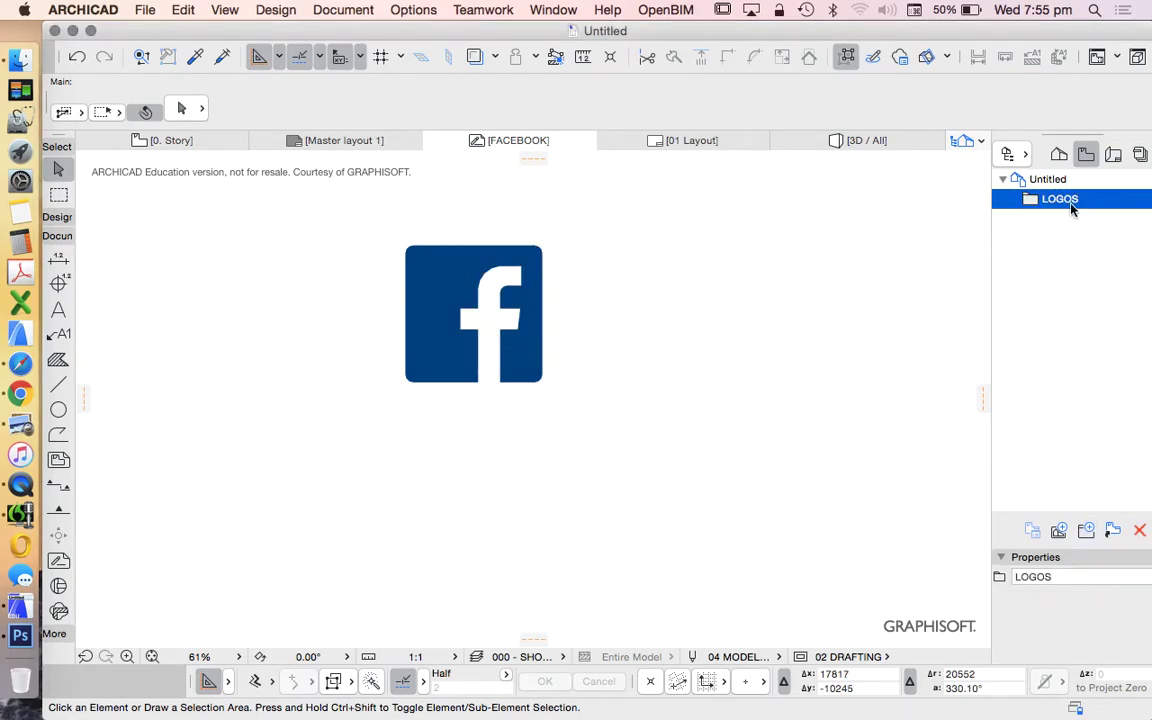
- Save the current view as FACEBOOK inside LOGOS, then open Master layout 1
right_click(1071, 204)
click(1070, 207)
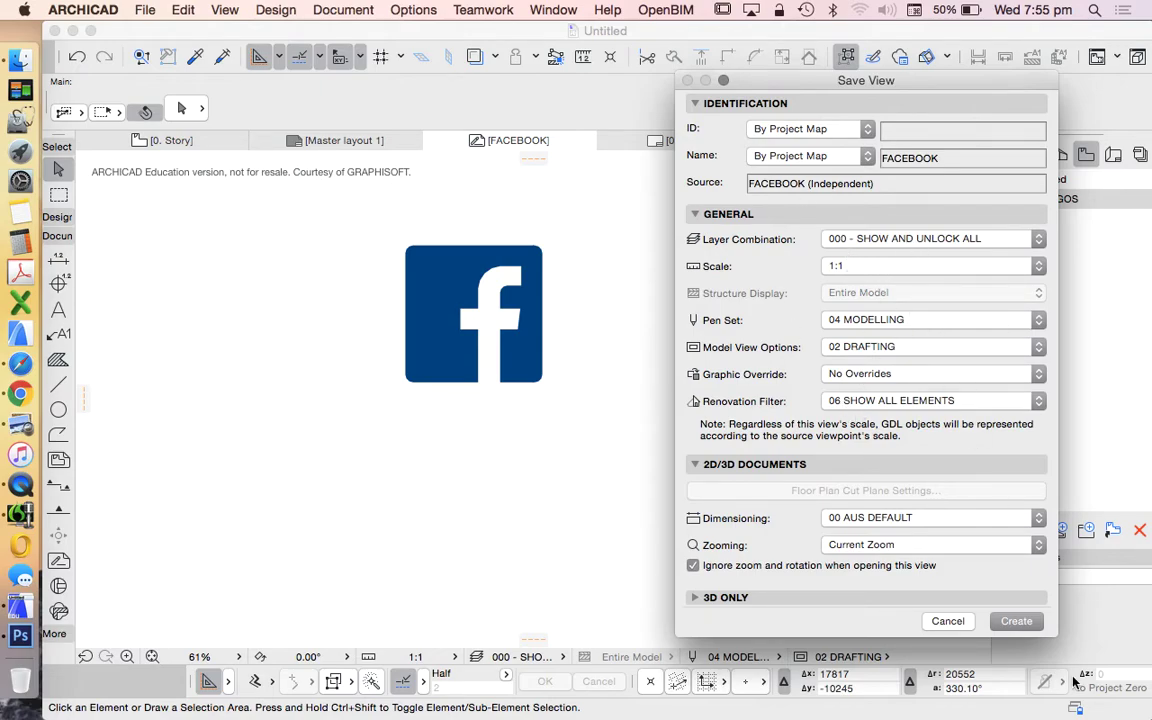
click(1016, 621)
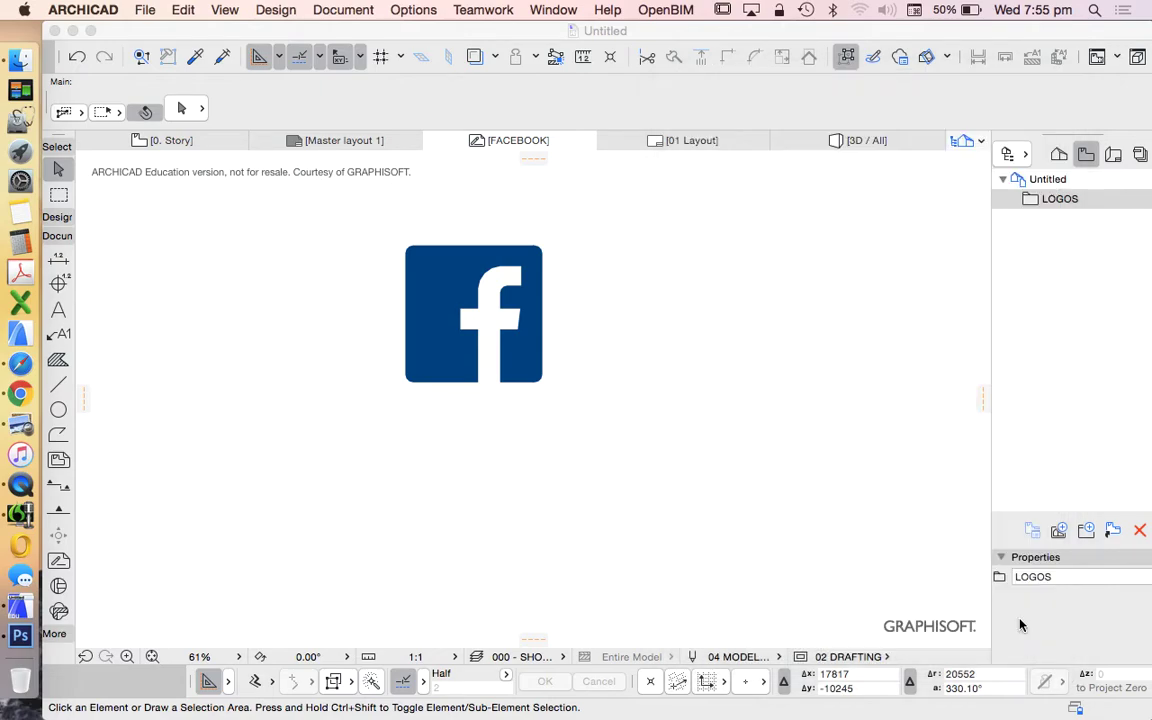
click(1113, 154)
double_click(1086, 263)
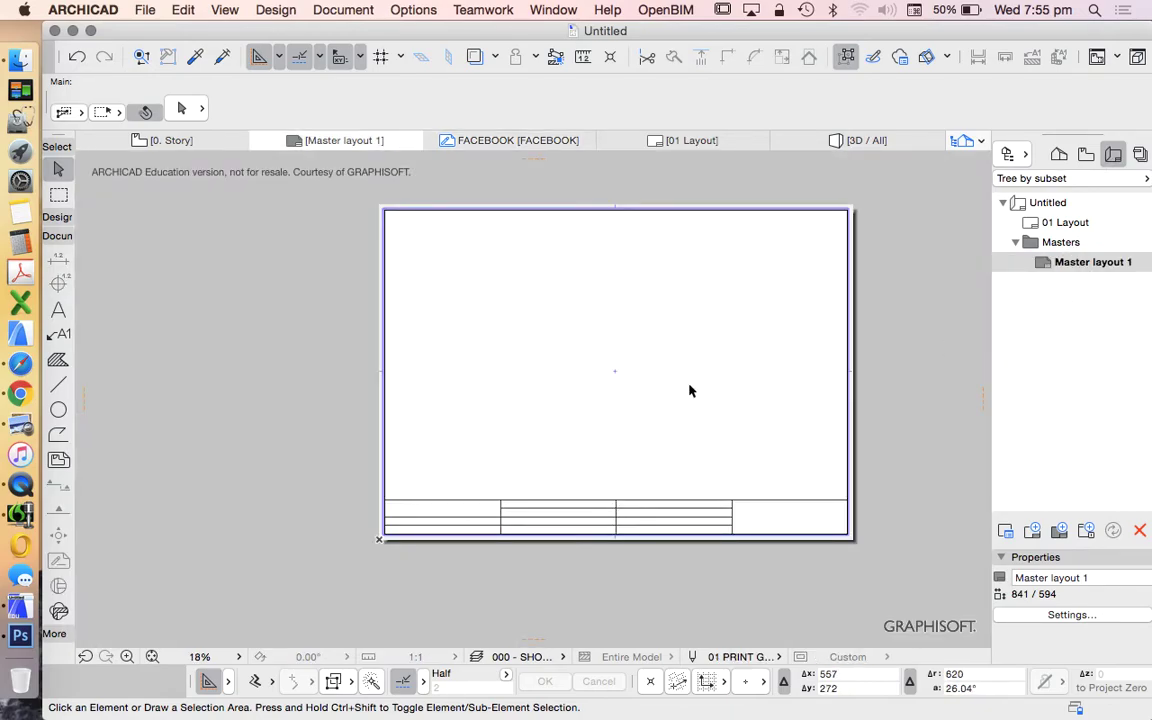
- Drag the FACEBOOK view from the View Map onto Master layout 1
click(1080, 157)
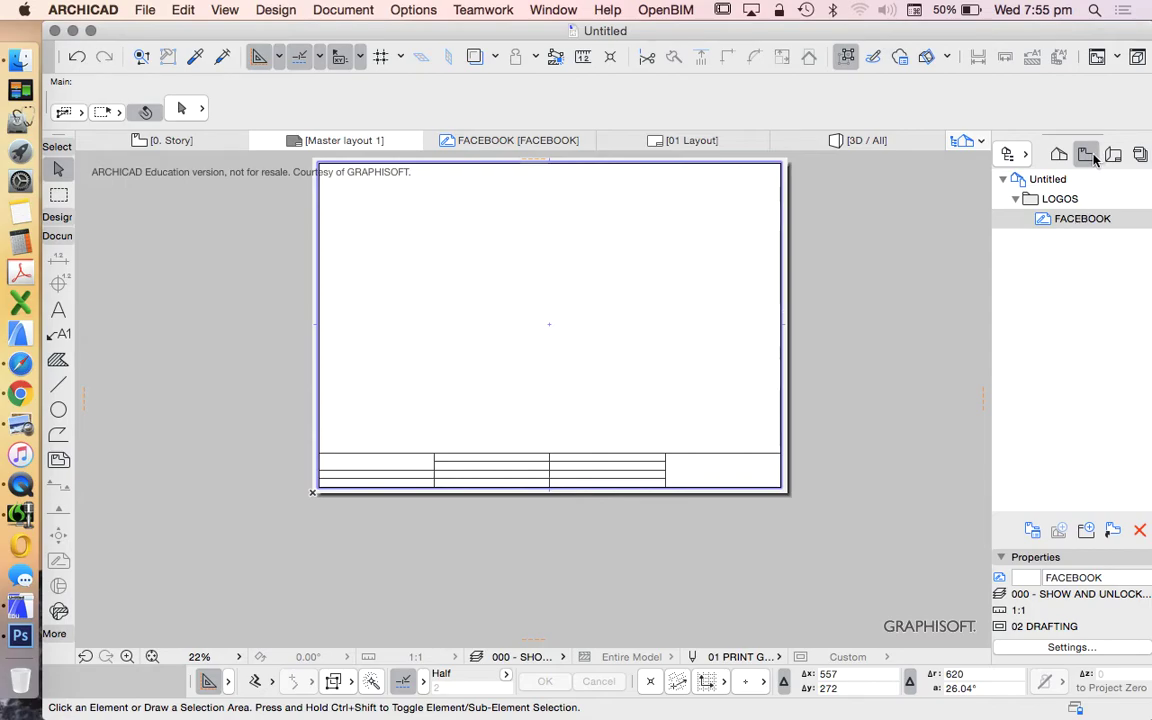
mouse_move(1082, 219)
mouse_down()
mouse_move(635, 226)
mouse_move(614, 336)
mouse_up()
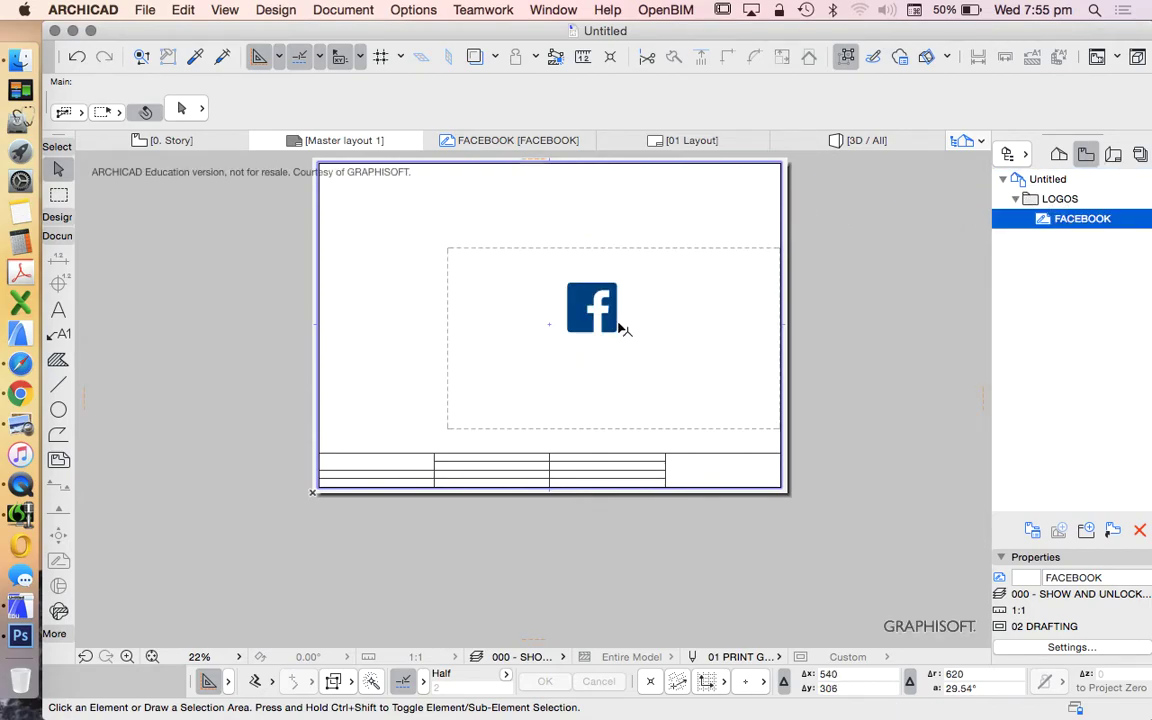
click(643, 252)
scroll(675, 270, up, 2)
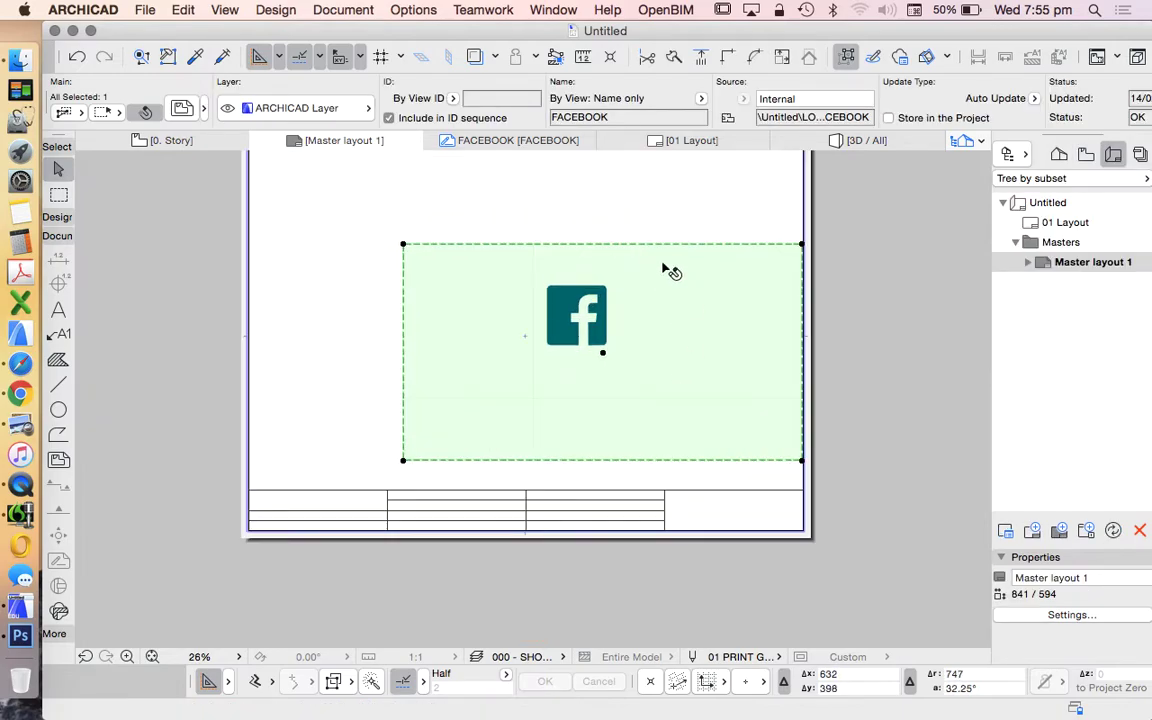
- Set the placed drawing's frame to Fit Frame to drawing in Drawing Selection Settings
click(181, 109)
click(580, 408)
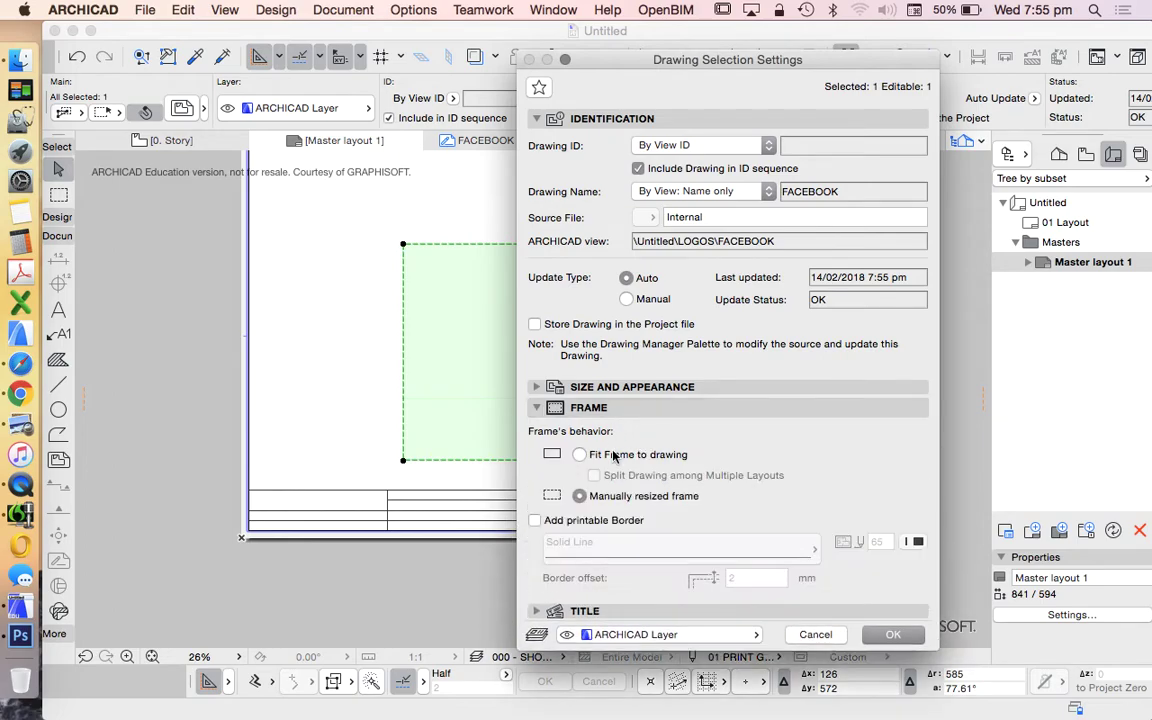
click(636, 456)
click(893, 636)
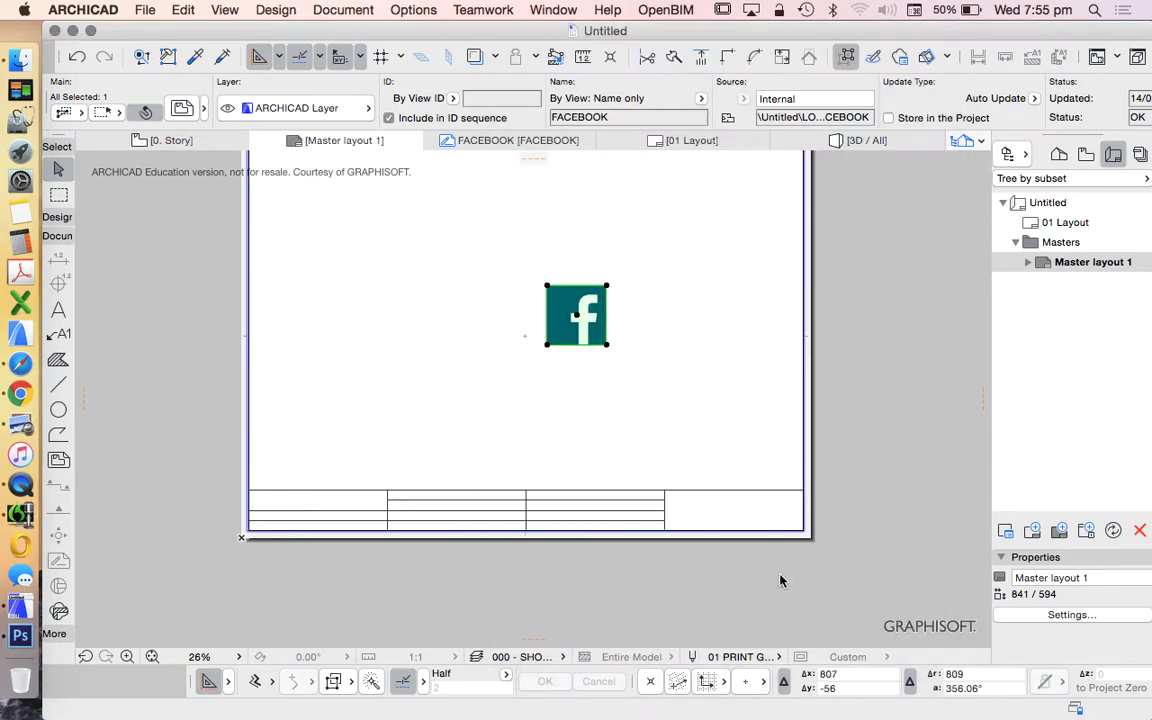
click(630, 337)
scroll(545, 296, up, 5)
scroll(545, 296, up, 3)
- Move the Facebook drawing by its corner to the sheet's bottom-left corner
scroll(555, 303, down, 8)
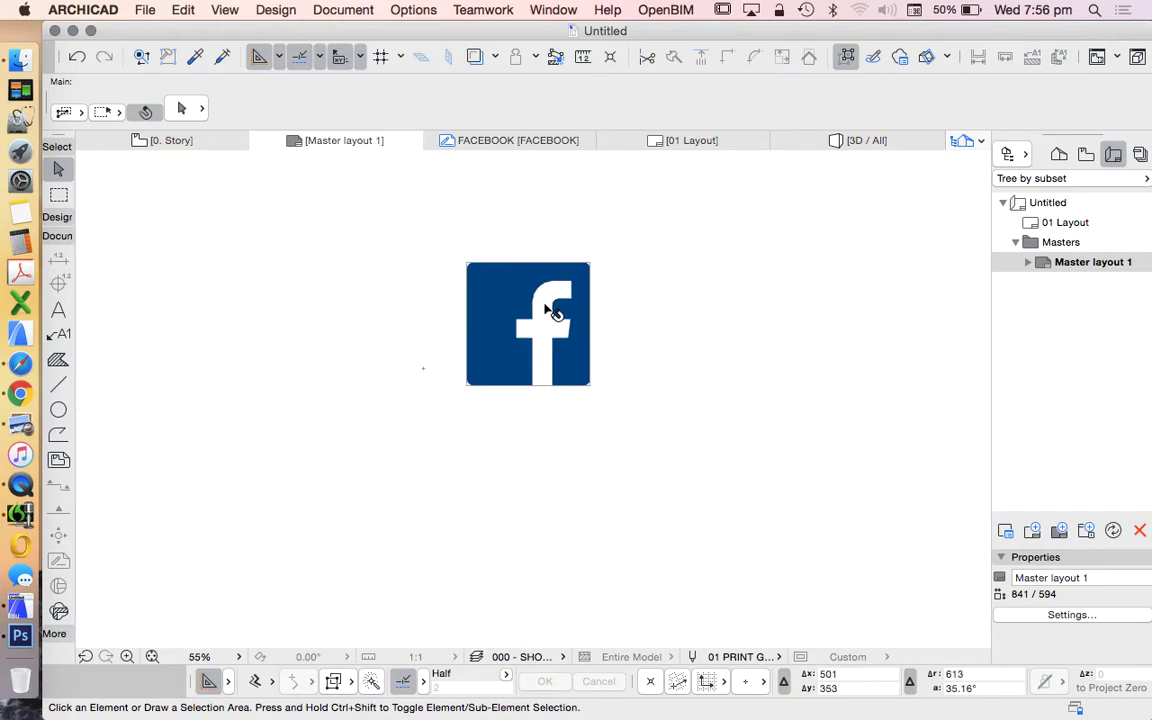
click(530, 320)
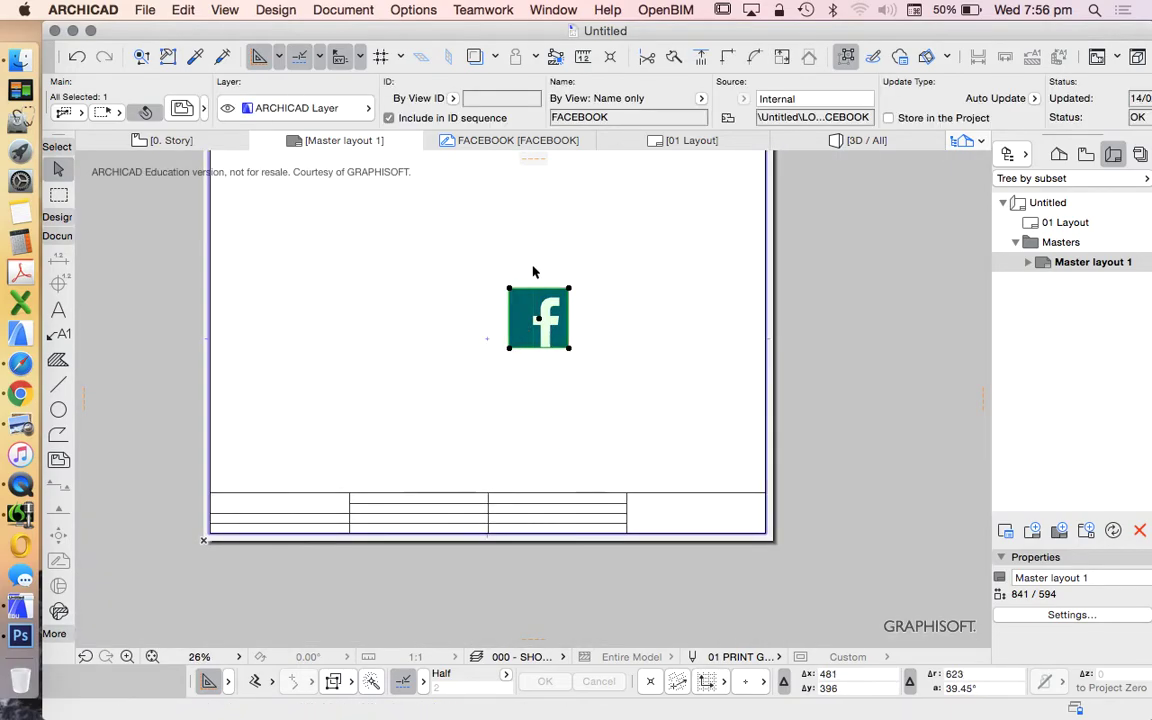
right_click(578, 270)
mouse_move(650, 560)
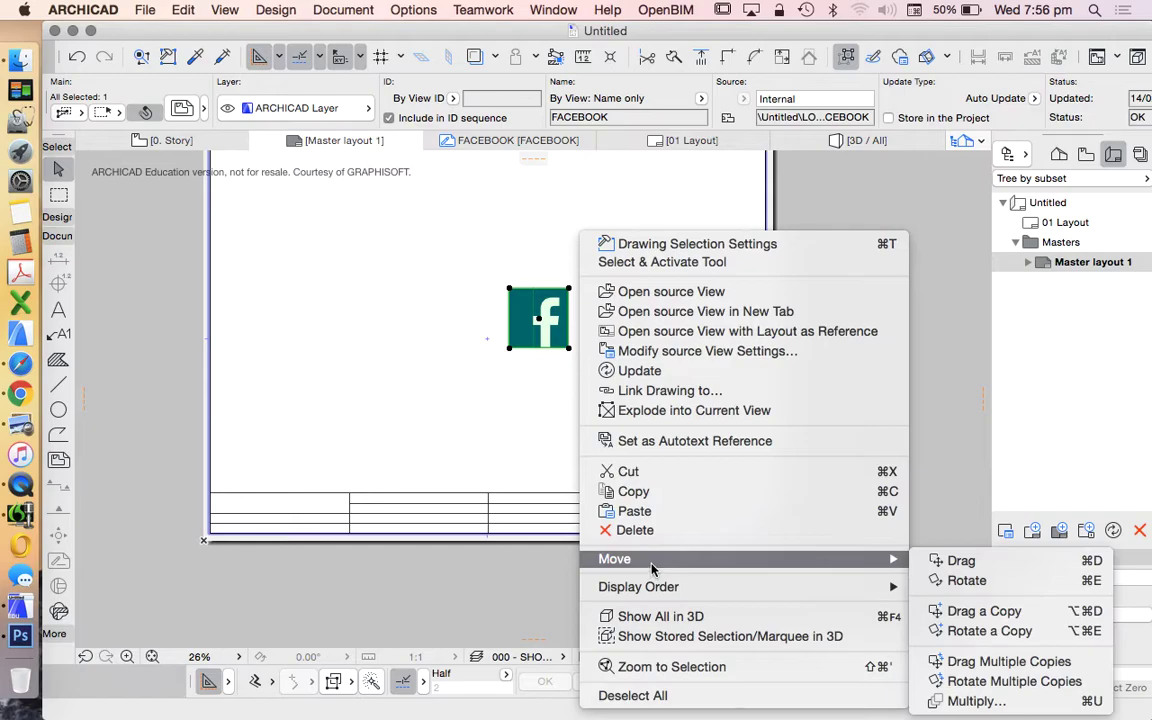
click(985, 561)
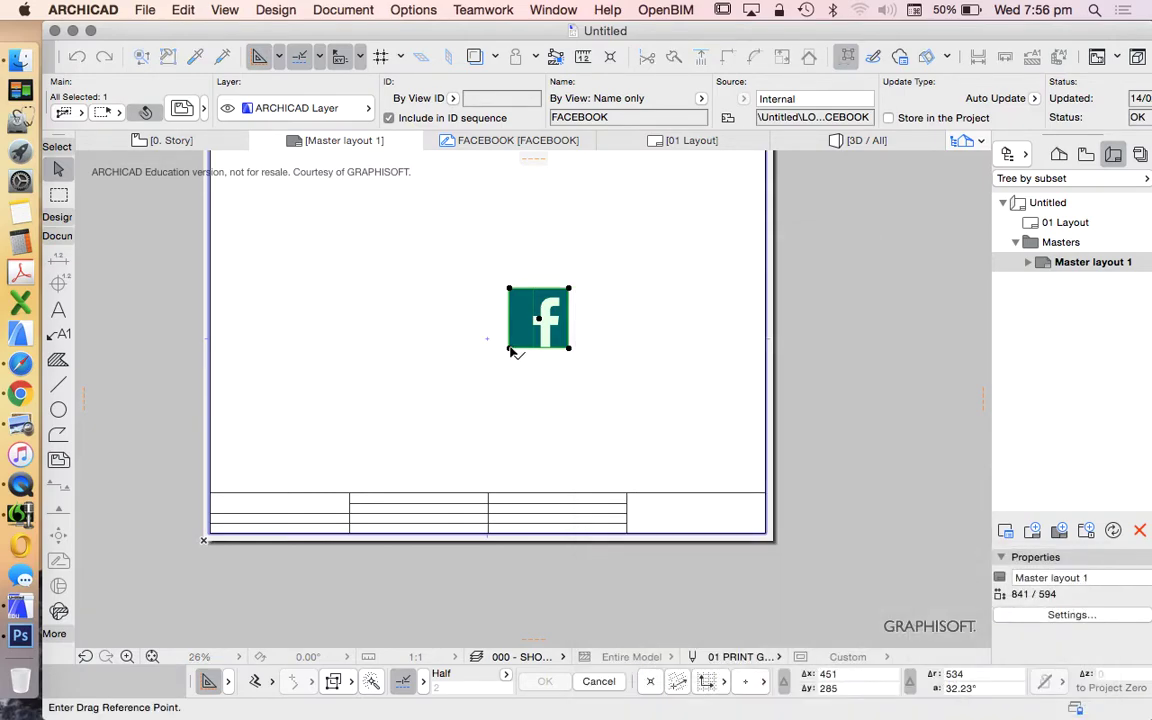
click(510, 350)
scroll(215, 536, up, 4)
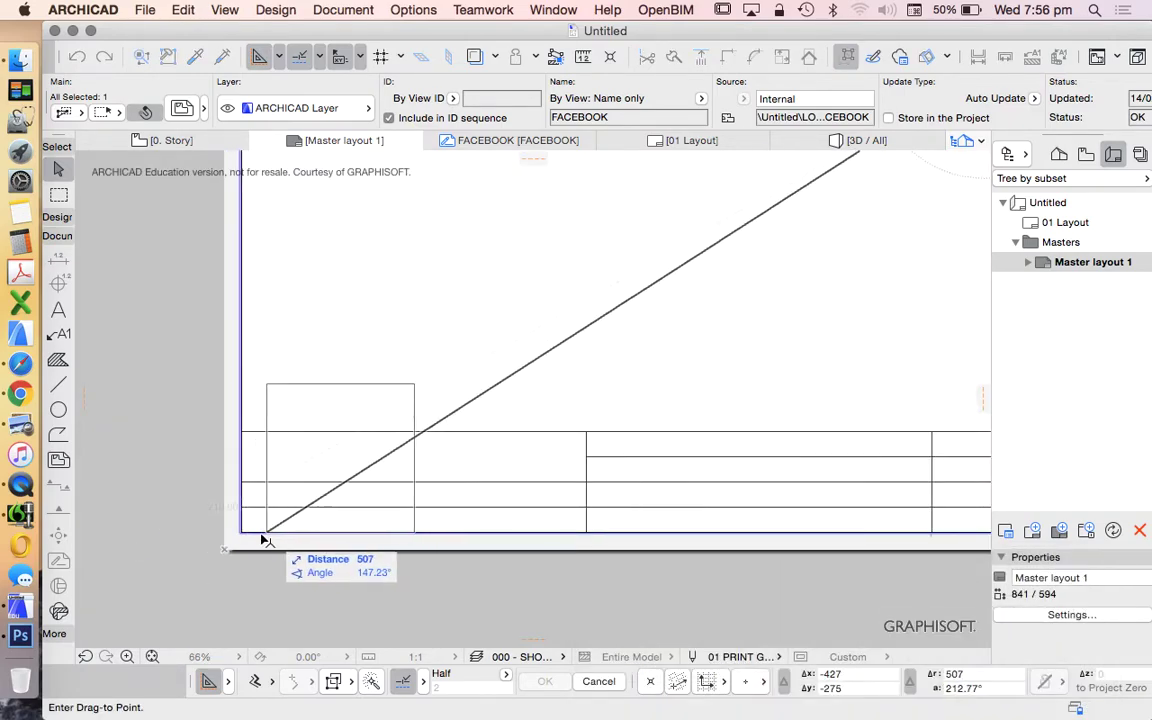
click(240, 532)
scroll(296, 514, up, 3)
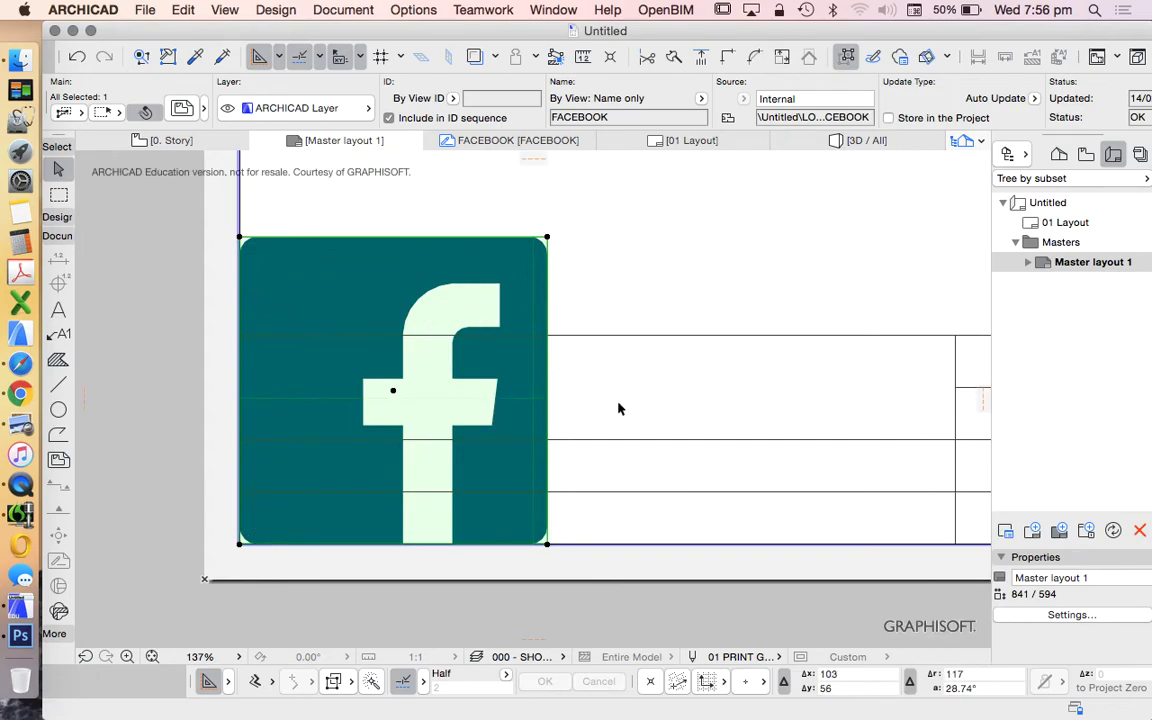
- Resize the logo graphically from its top-right corner down to a 30 length
click(59, 385)
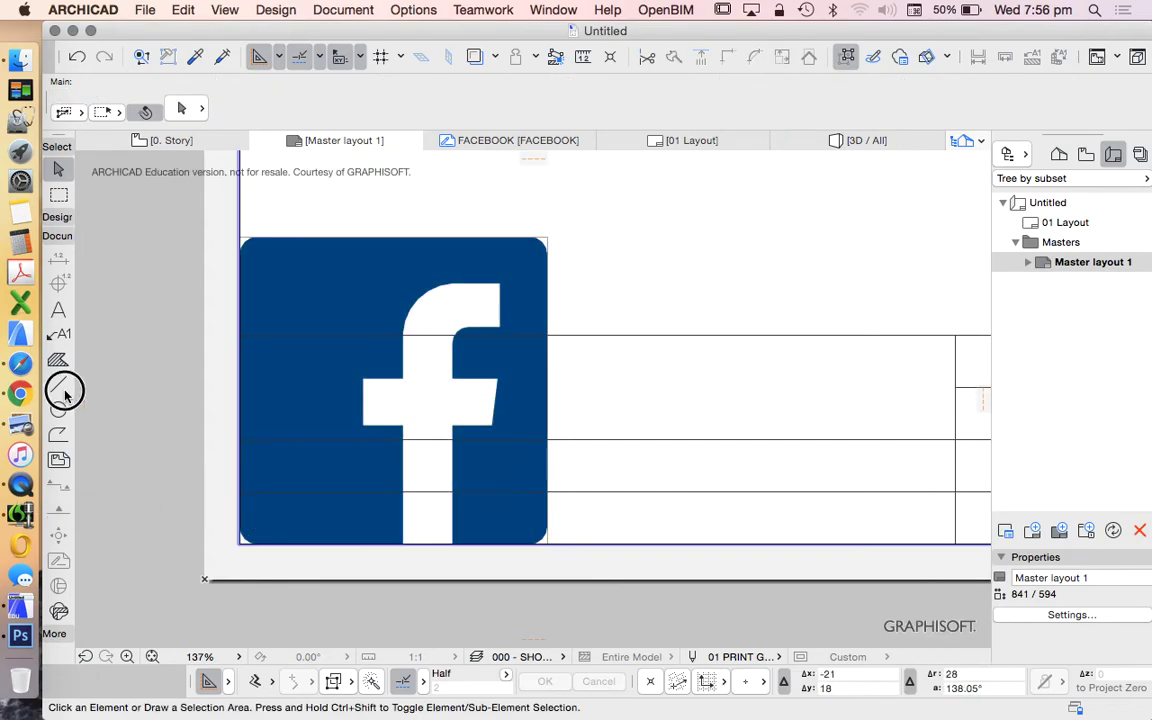
click(614, 439)
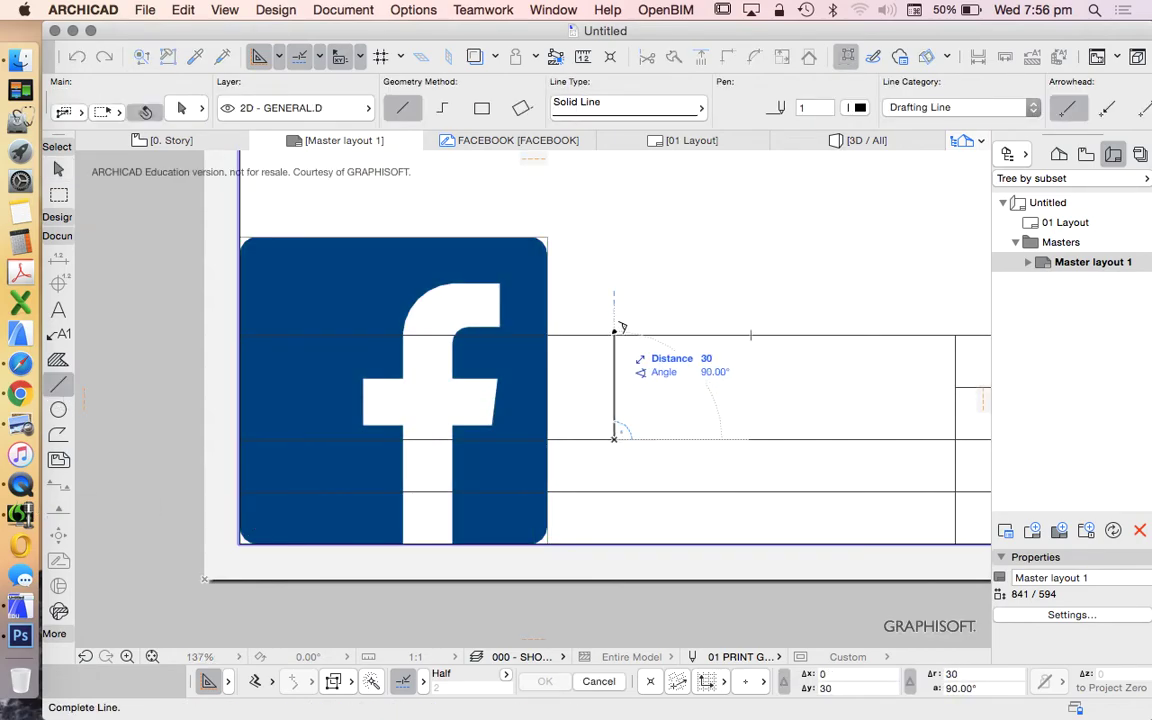
key(Escape)
key(Escape)
click(548, 243)
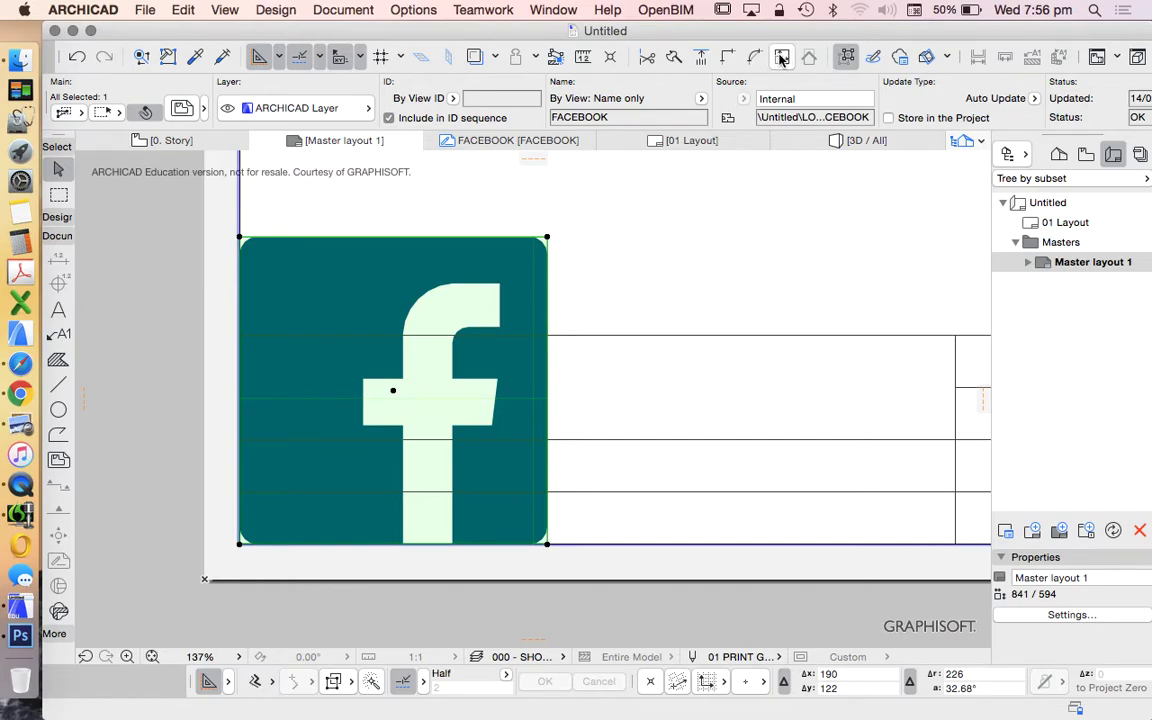
click(175, 10)
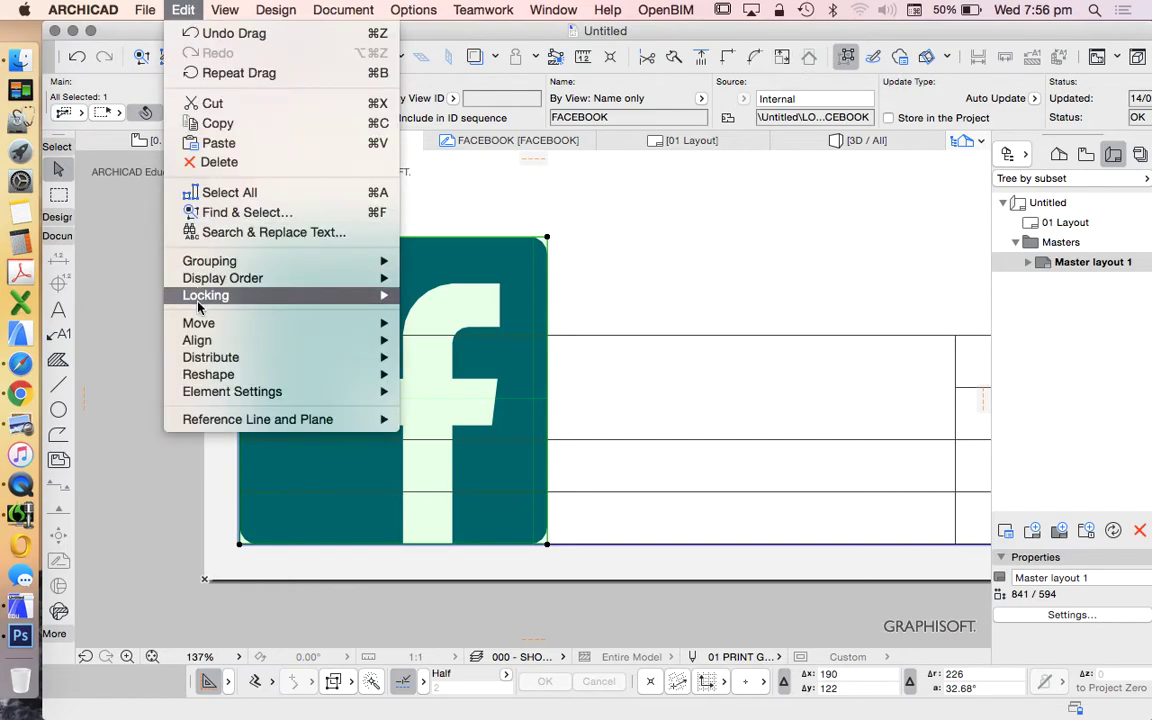
mouse_move(210, 374)
click(450, 391)
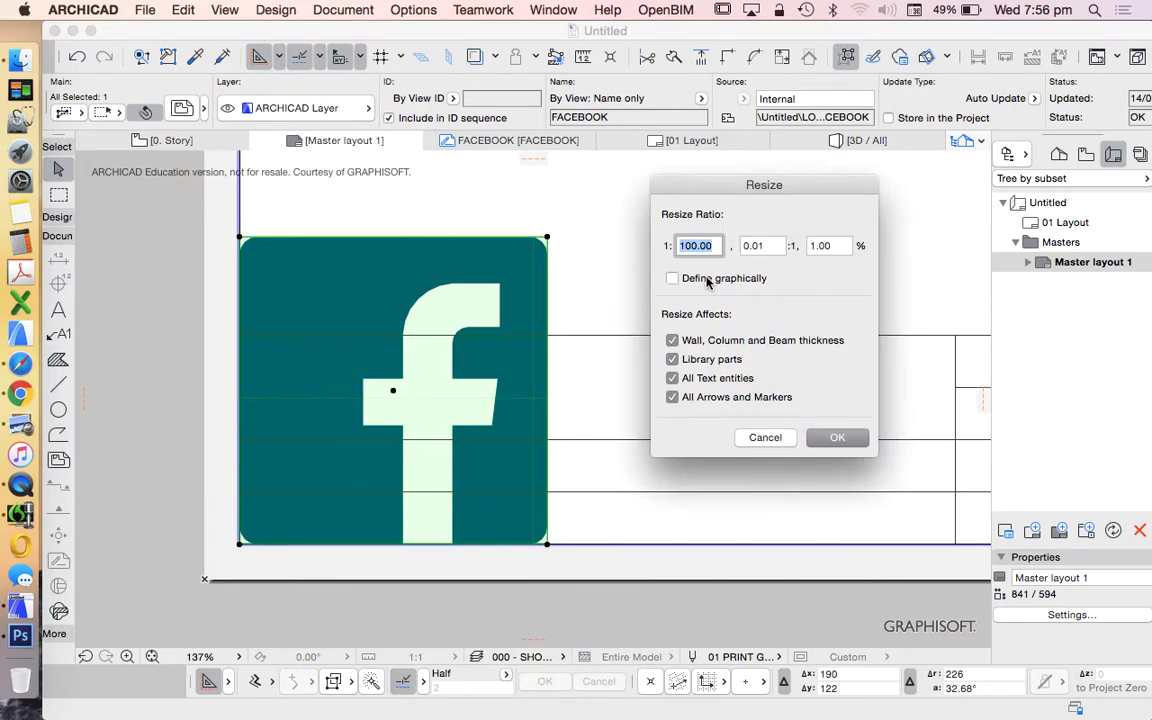
click(700, 278)
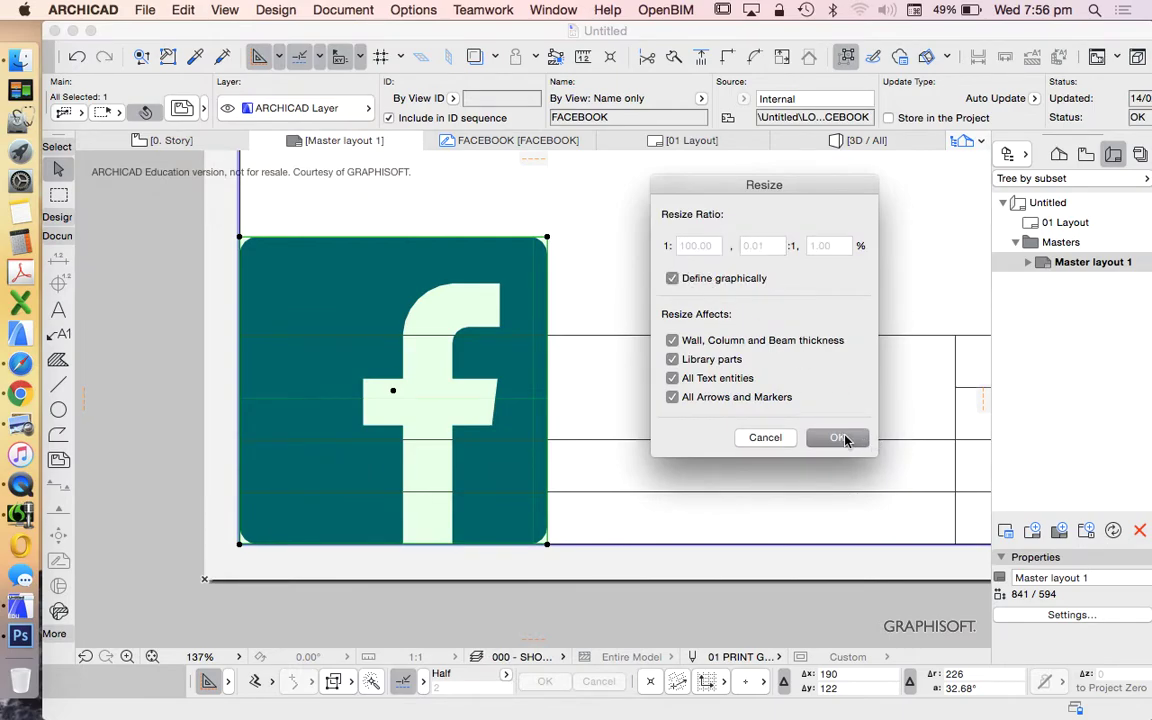
click(838, 438)
click(547, 237)
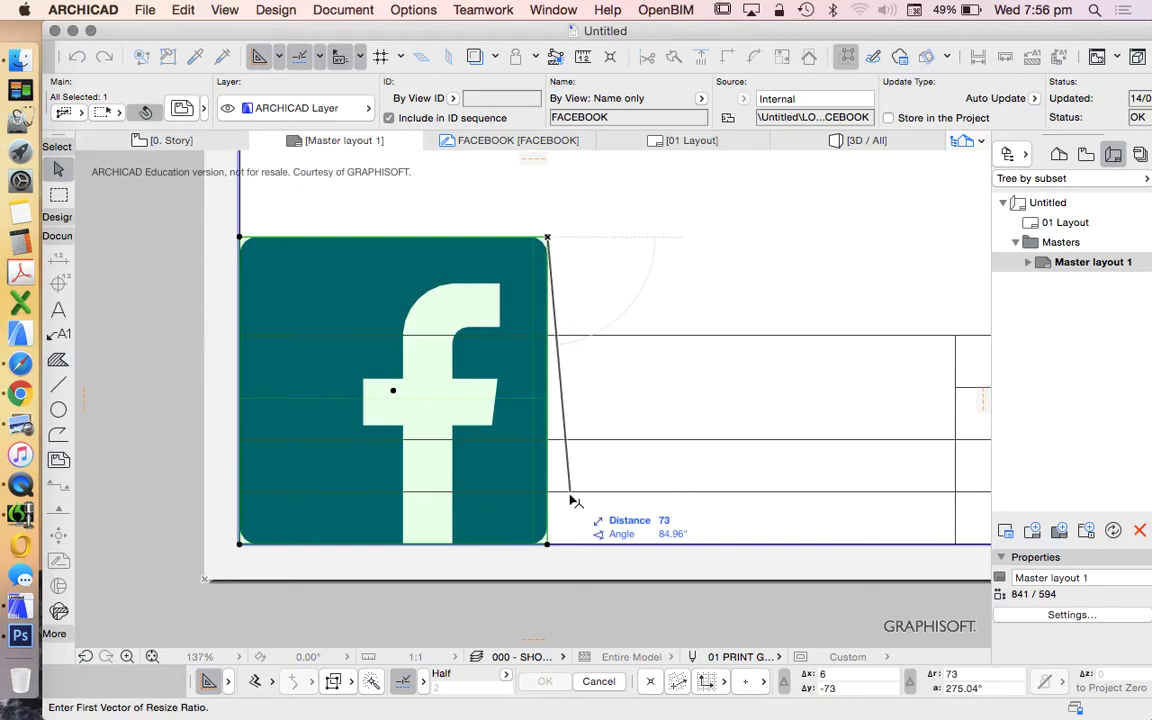
click(548, 546)
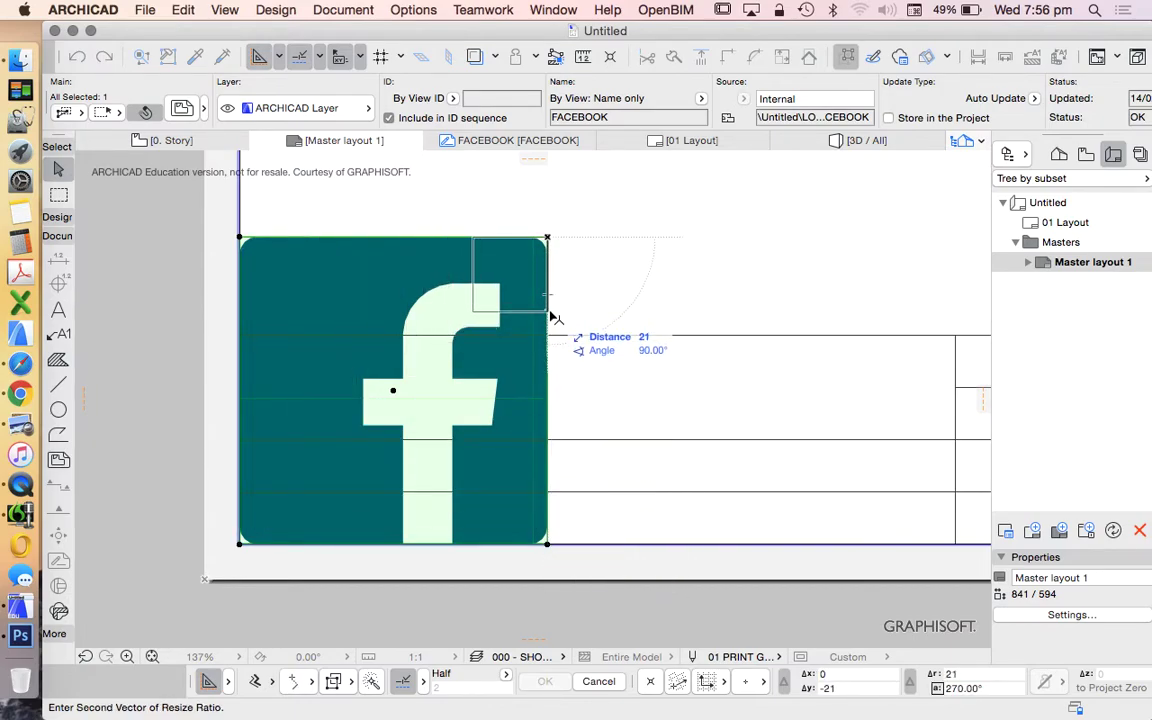
text(30)
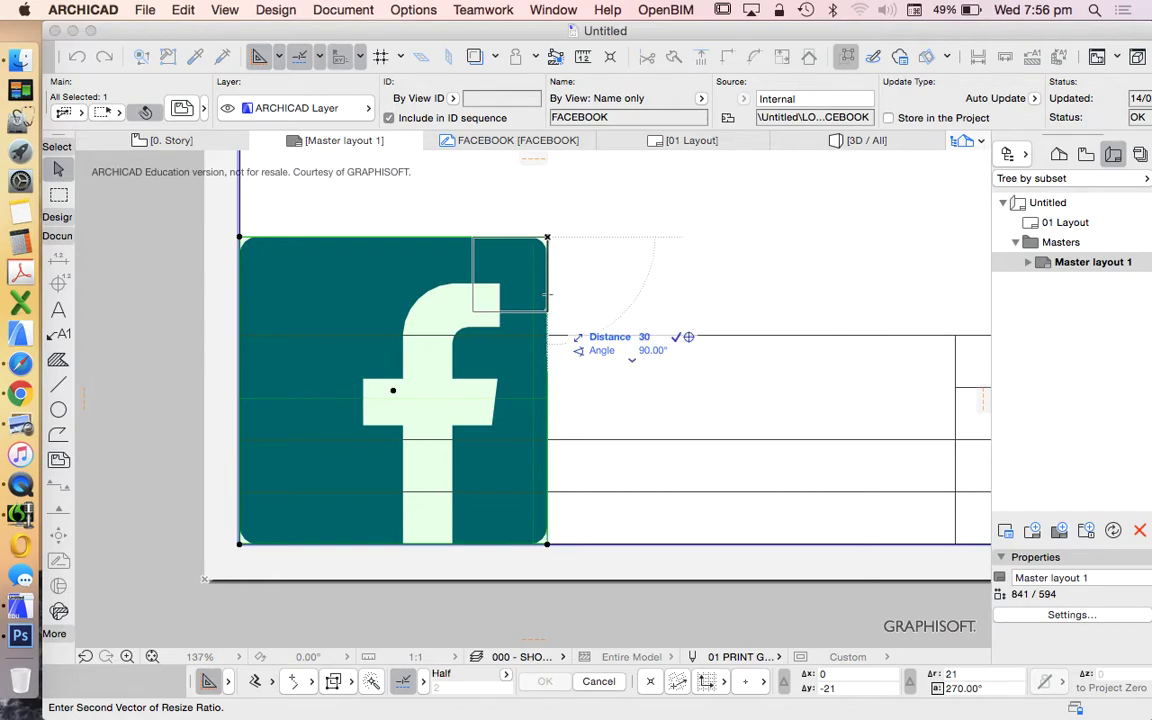
key(Return)
- Move the small logo by its bottom-left corner into the title block's left cell
right_click(630, 262)
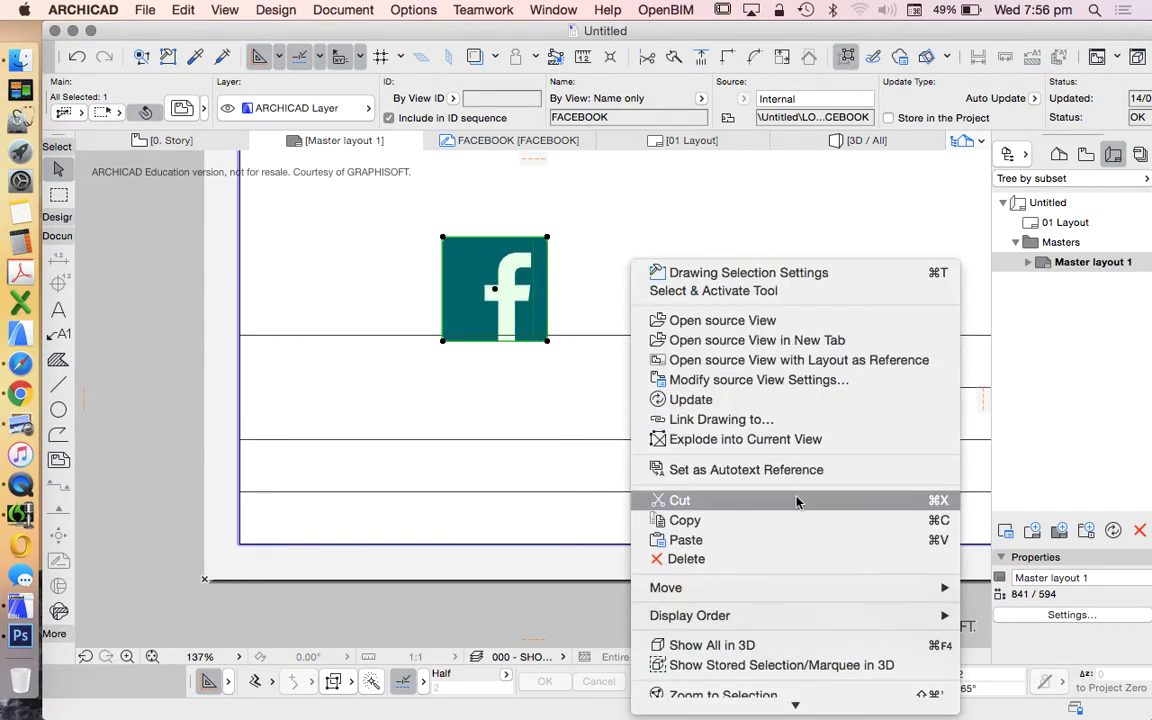
mouse_move(651, 582)
click(478, 560)
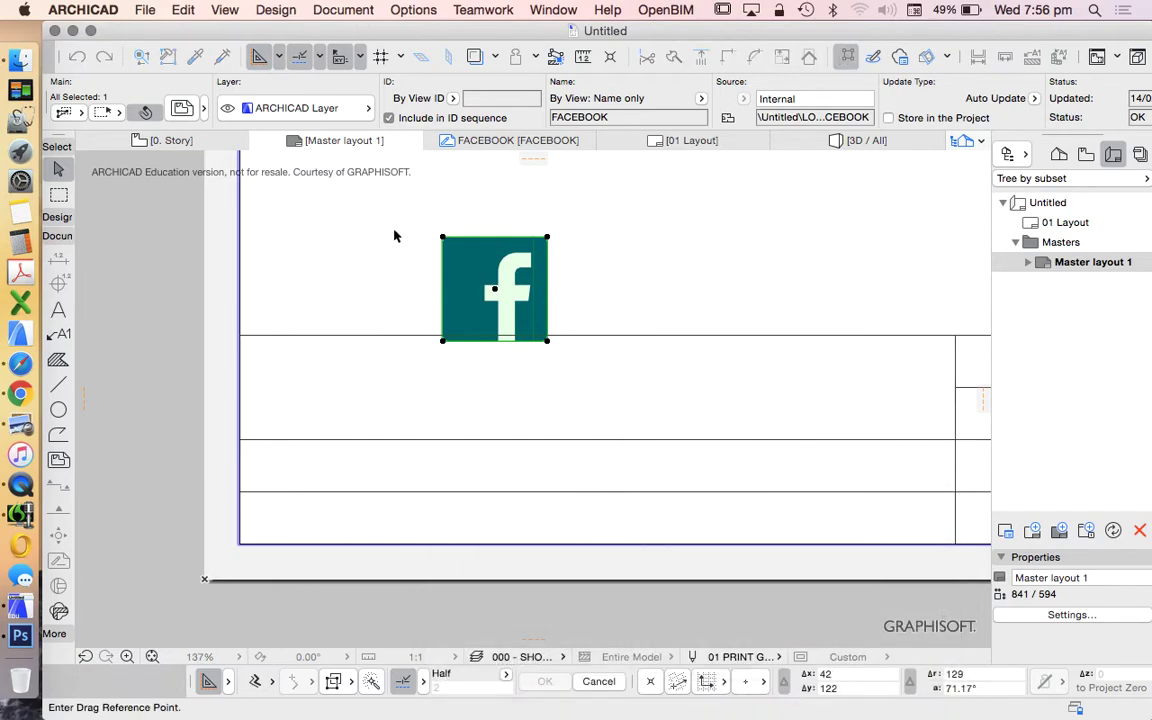
click(443, 340)
click(241, 439)
click(332, 299)
- Zoom in to check the logo's fit in the title block, then return to the Layout list
scroll(404, 370, down, 6)
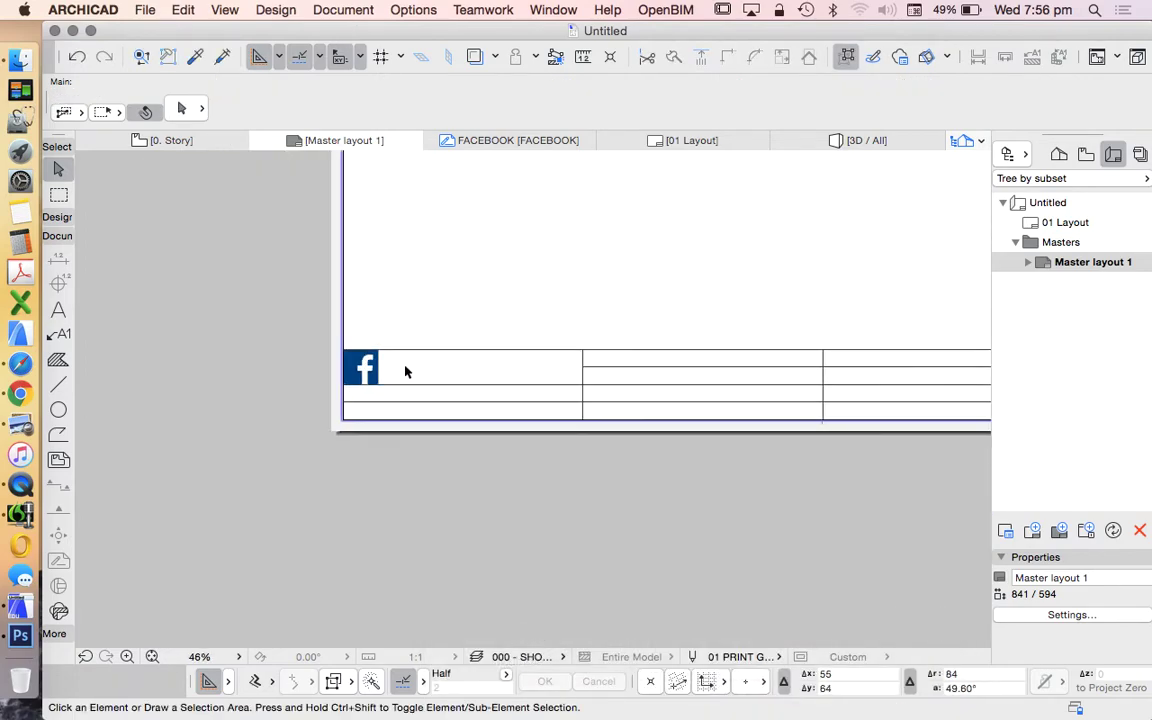
scroll(297, 422, down, 2)
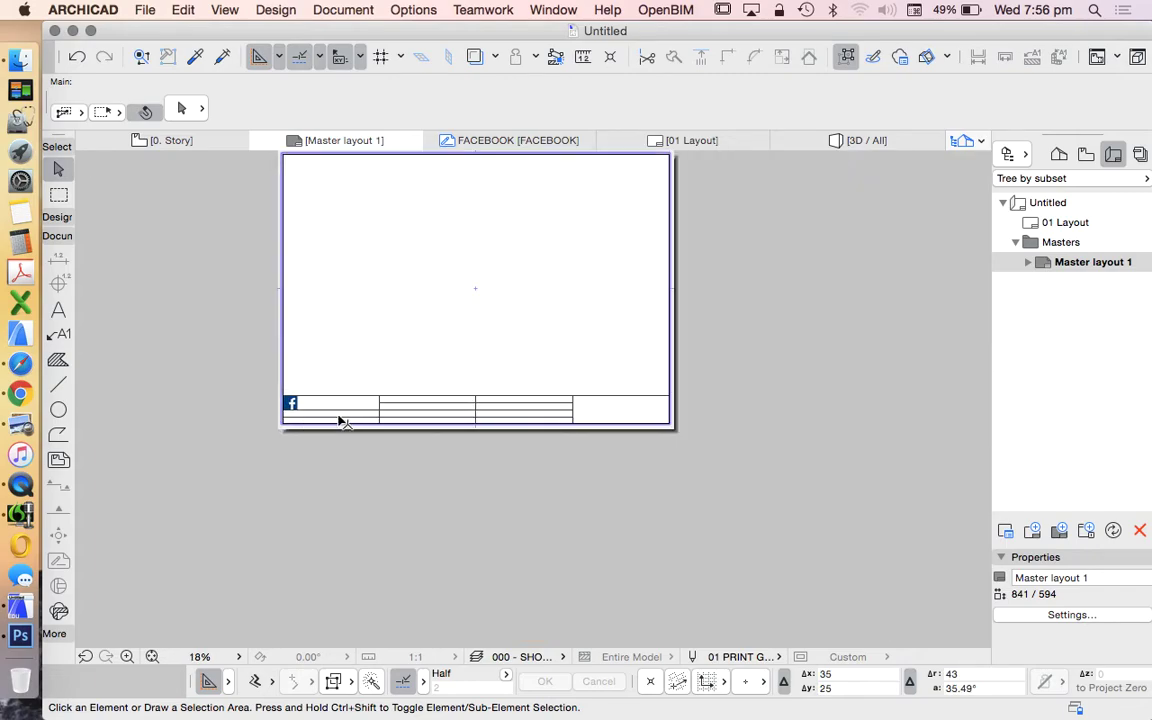
scroll(296, 352, up, 2)
scroll(287, 440, up, 2)
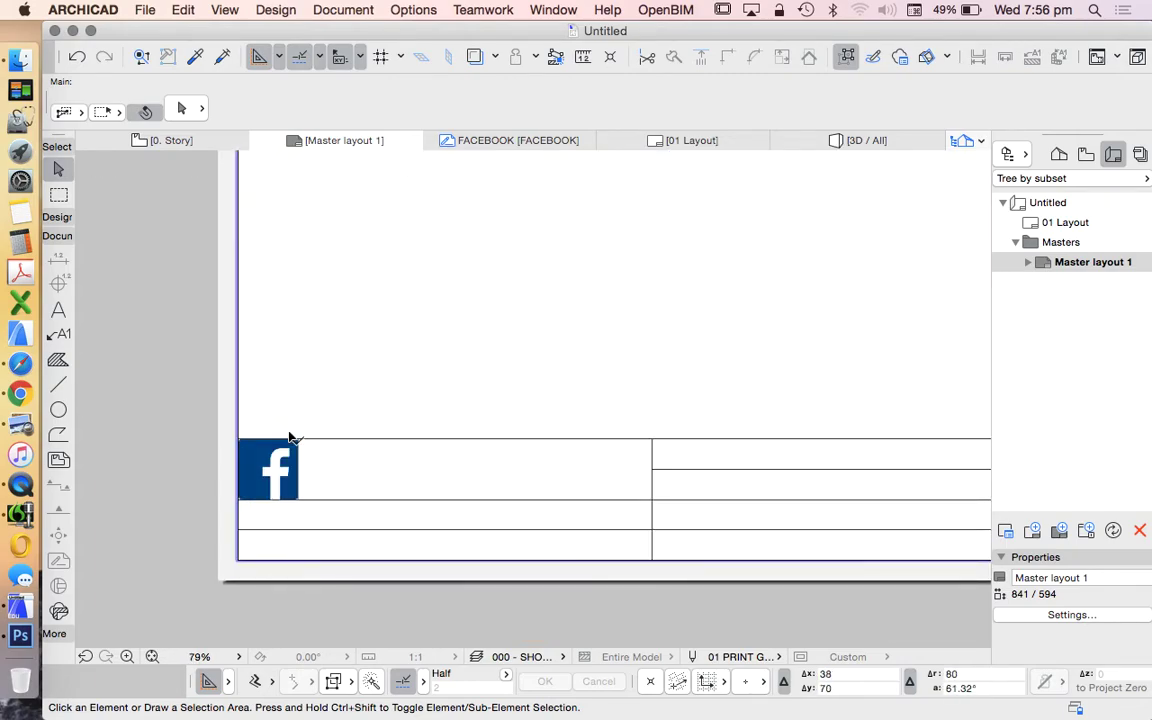
scroll(324, 458, down, 2)
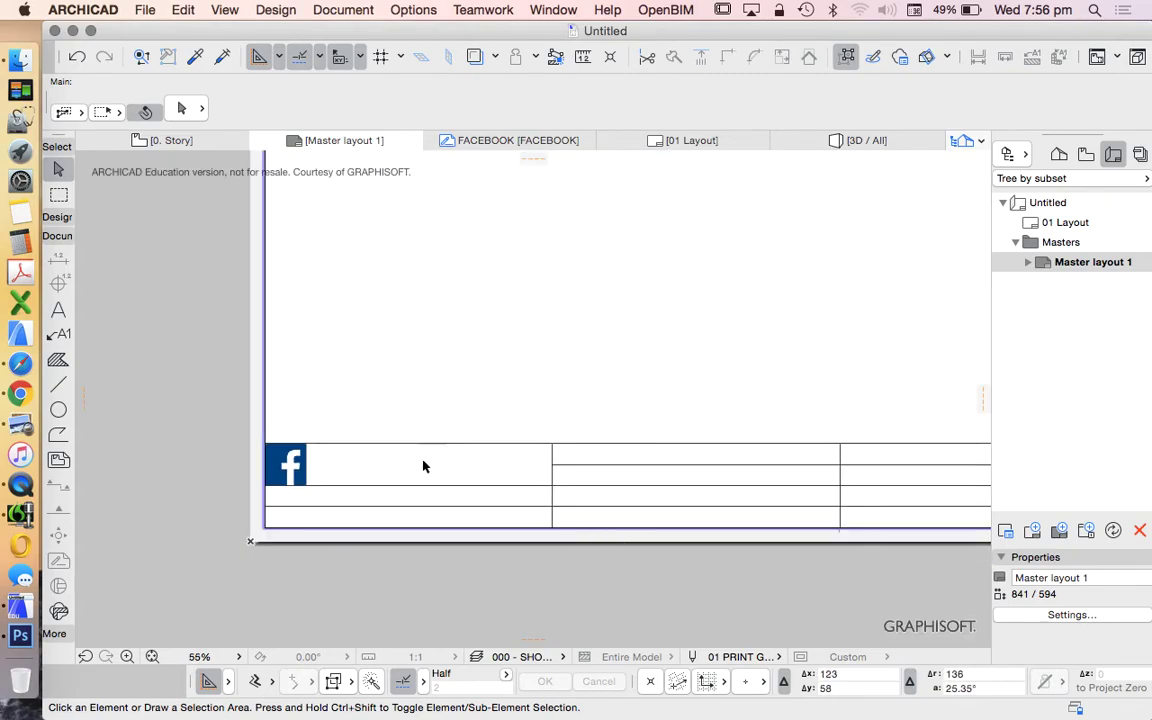
scroll(423, 466, down, 2)
scroll(327, 404, down, 2)
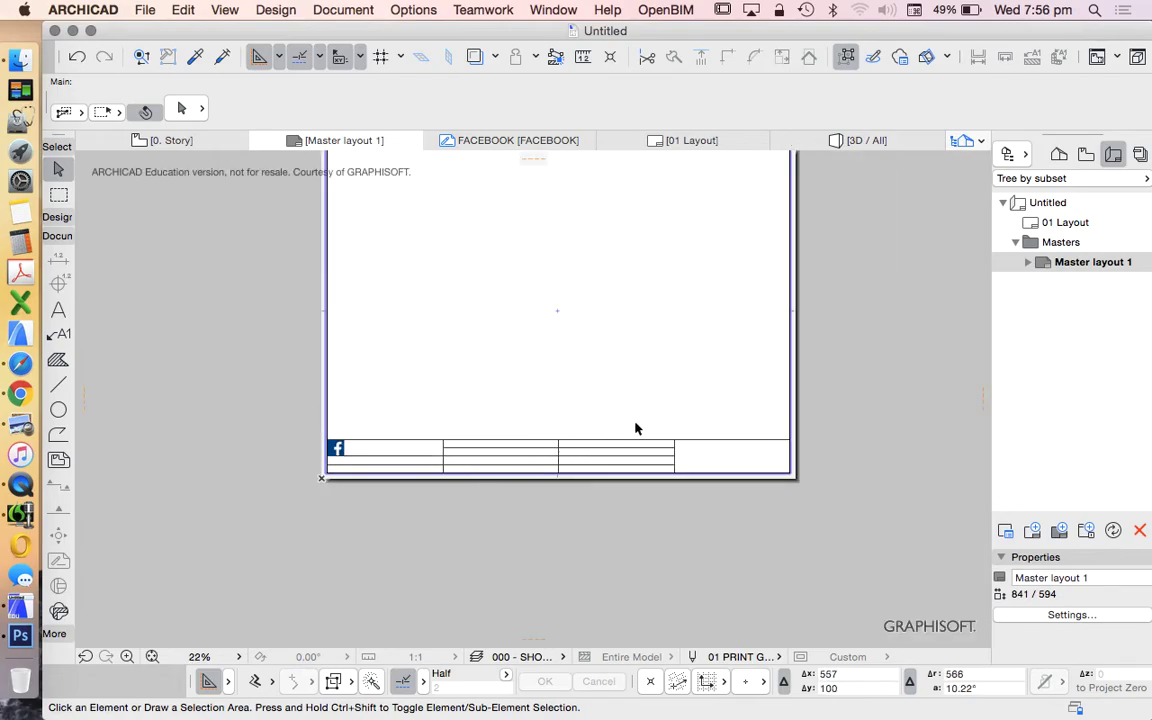
scroll(338, 445, up, 3)
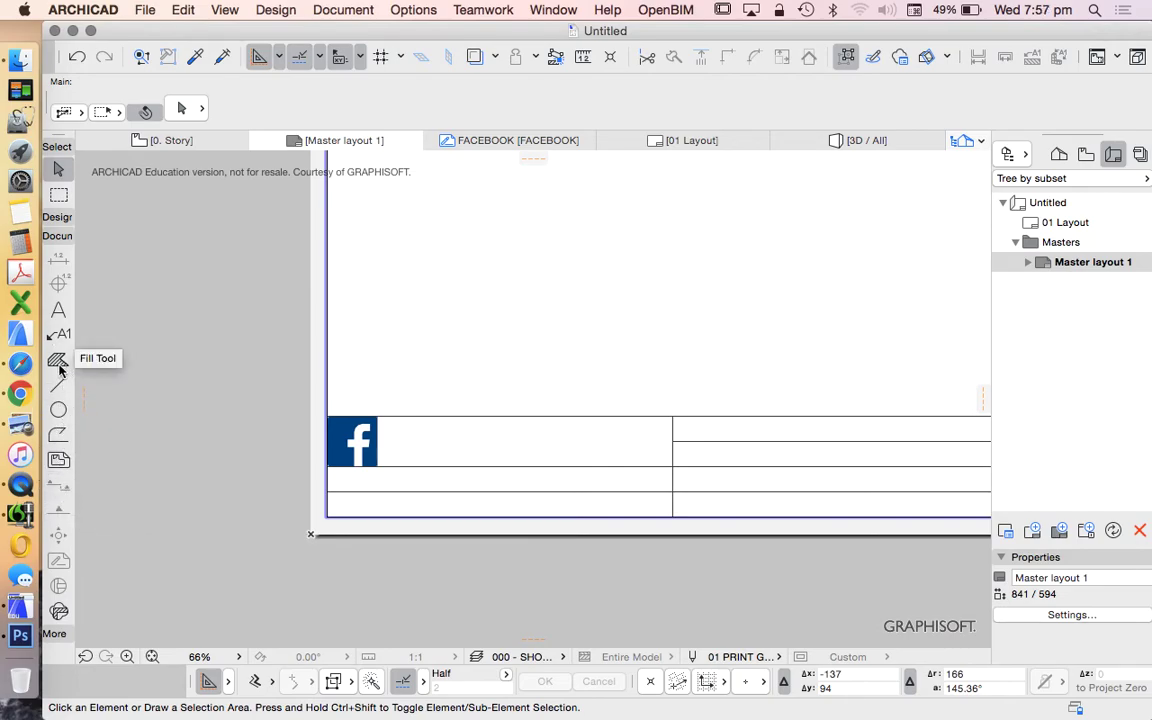
click(1059, 154)
click(1086, 154)
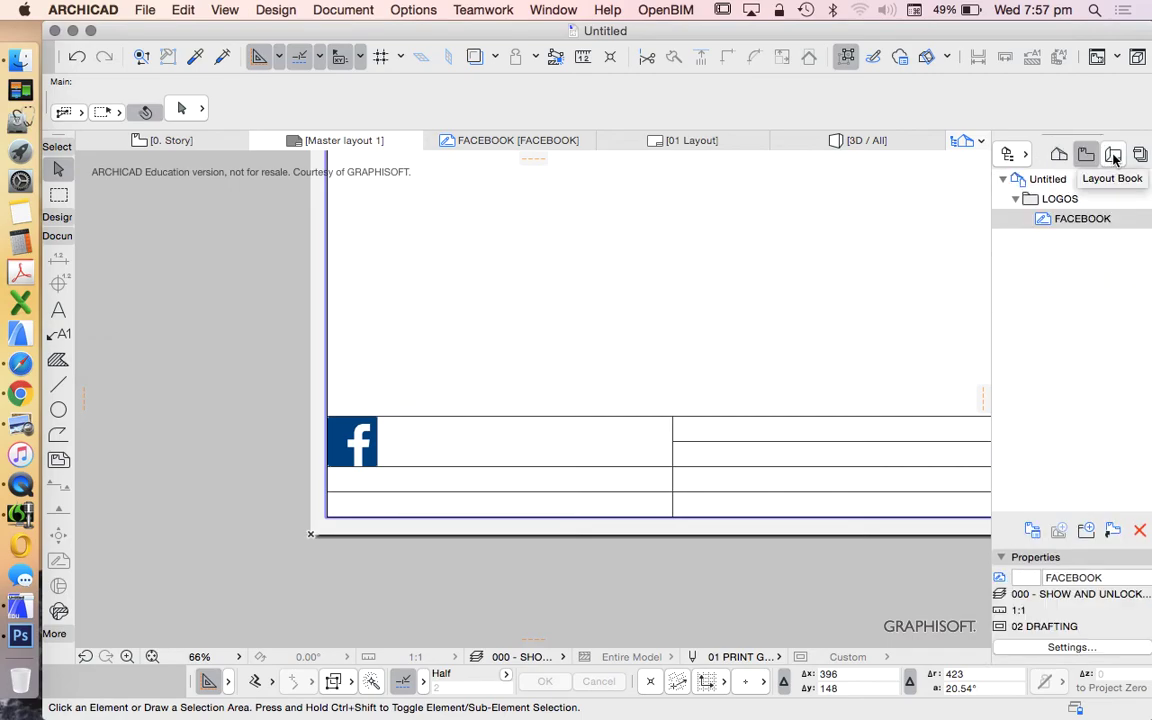
click(1114, 156)
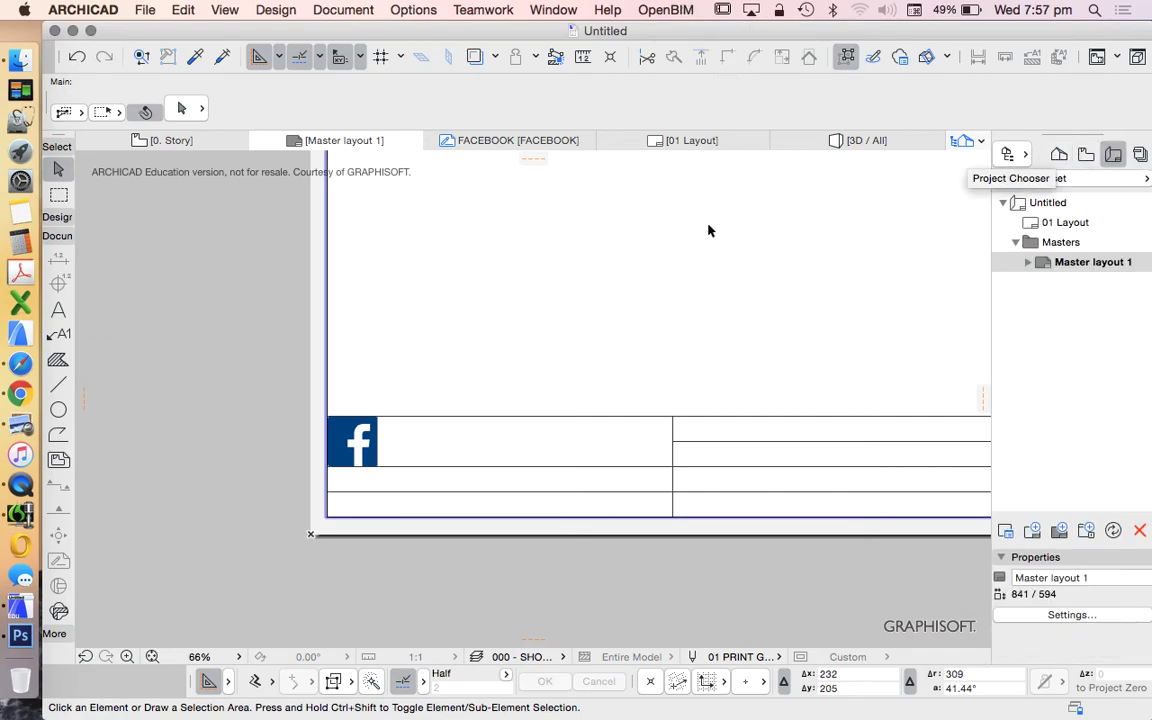